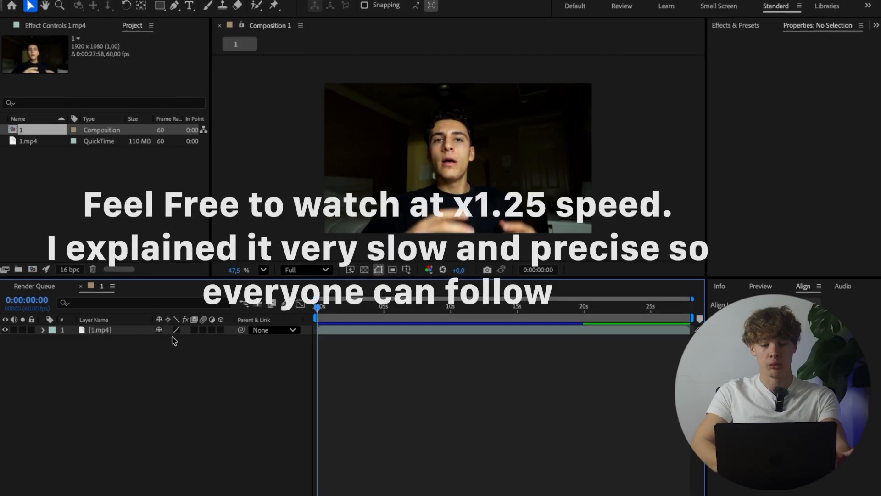
Step: Play back the opening seconds of the composition's footage and stop
{"action": "key", "text": "space"}
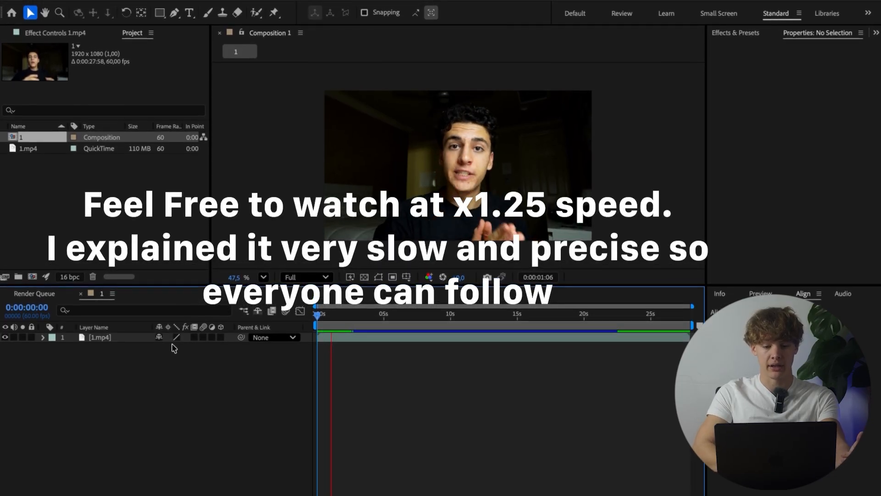
{"action": "key", "text": "space"}
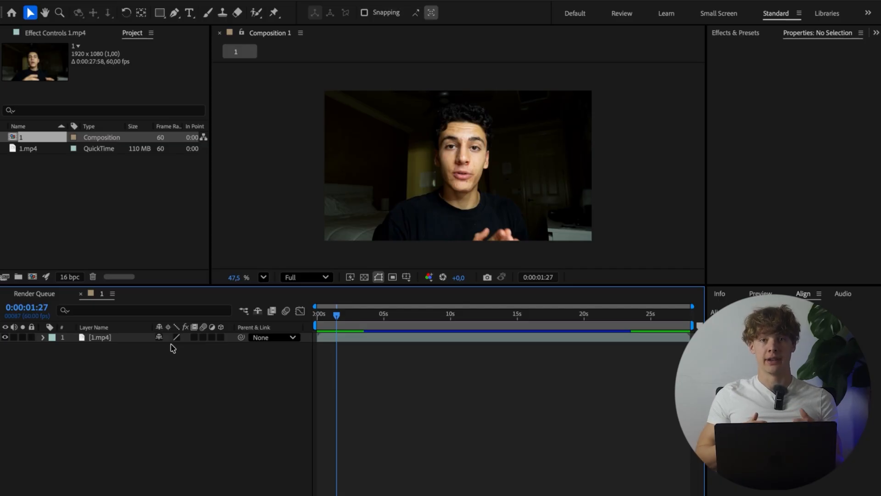
Step: Add a null object to the composition and parent the 1.mp4 video layer to it
{"action": "right_click", "coordinate": [141, 363]}
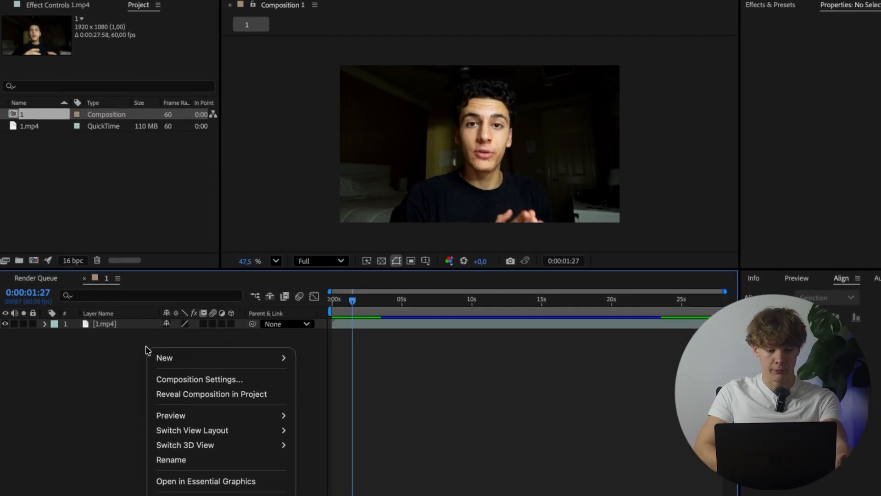
{"action": "mouse_move", "coordinate": [181, 342]}
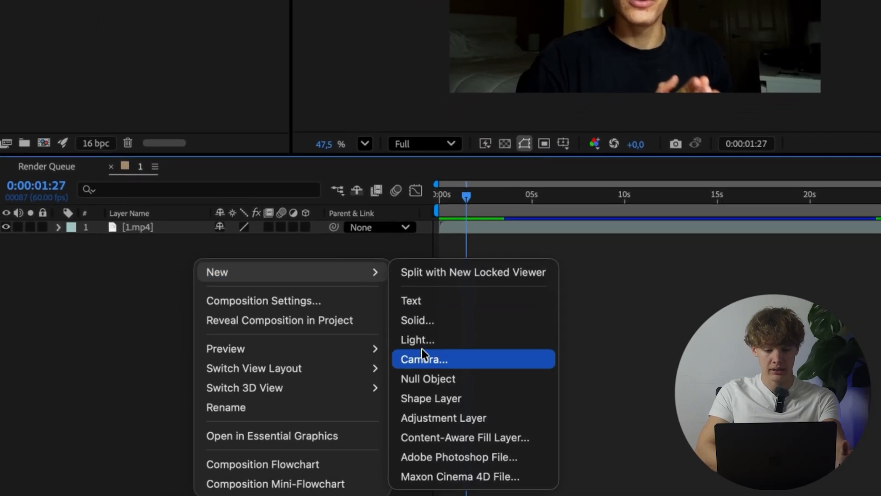
{"action": "left_click", "coordinate": [428, 378]}
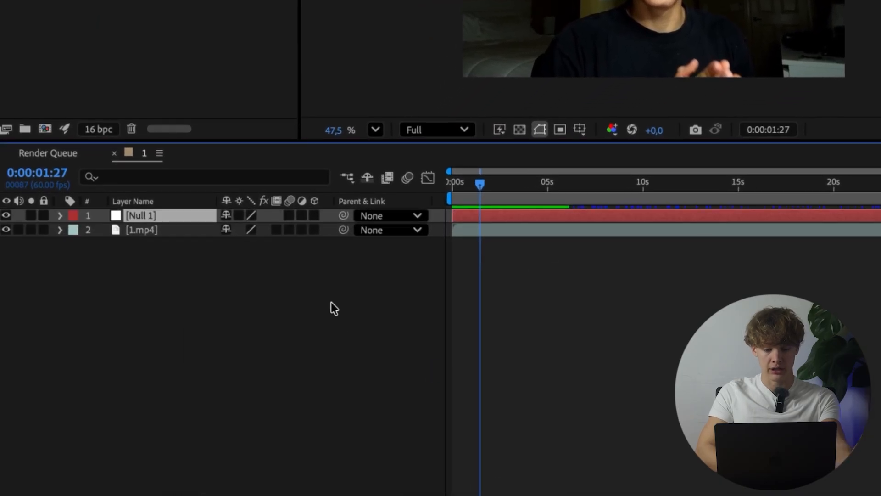
{"action": "left_click", "coordinate": [332, 254]}
{"action": "left_click_drag", "start_coordinate": [344, 230], "coordinate": [154, 215]}
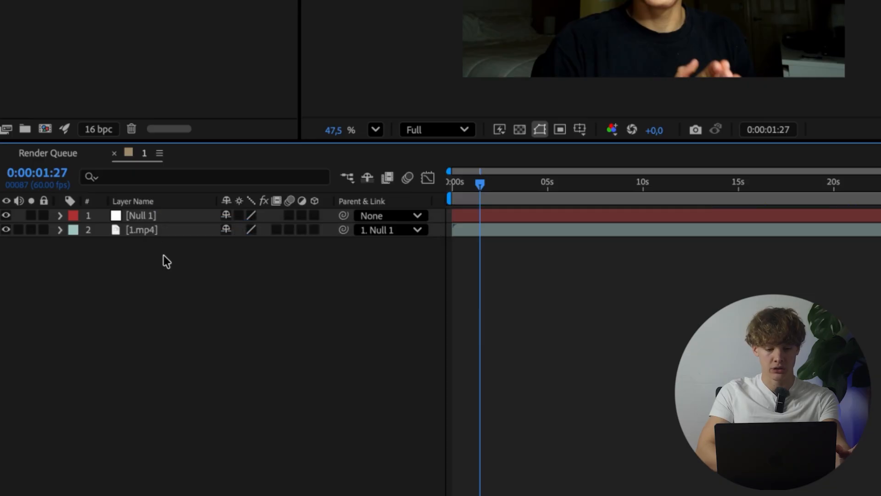
Step: Scale the null object down to 68% to shrink the parented video within the frame
{"action": "left_click", "coordinate": [151, 215]}
{"action": "key", "text": "s"}
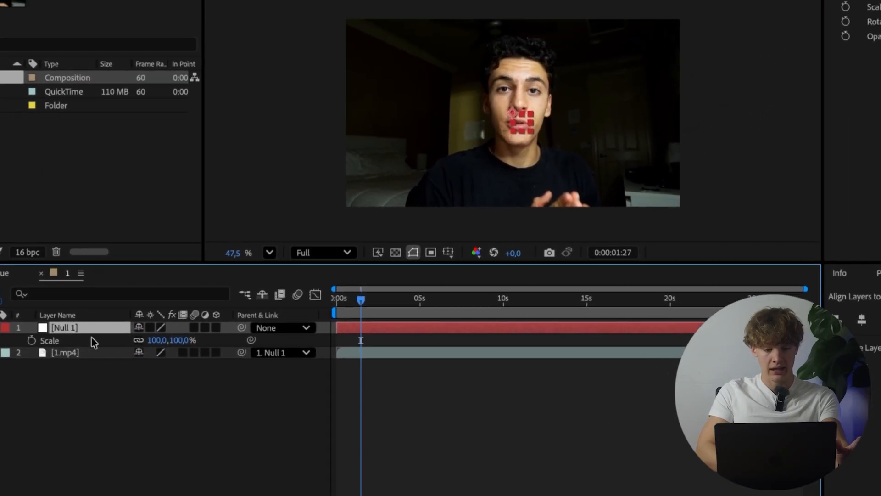
{"action": "left_click_drag", "start_coordinate": [127, 370], "coordinate": [92, 379]}
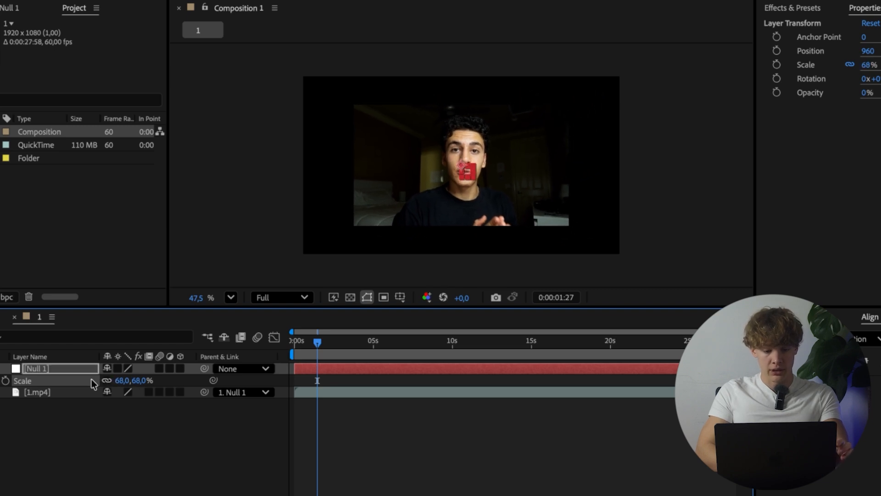
{"action": "left_click", "coordinate": [105, 448]}
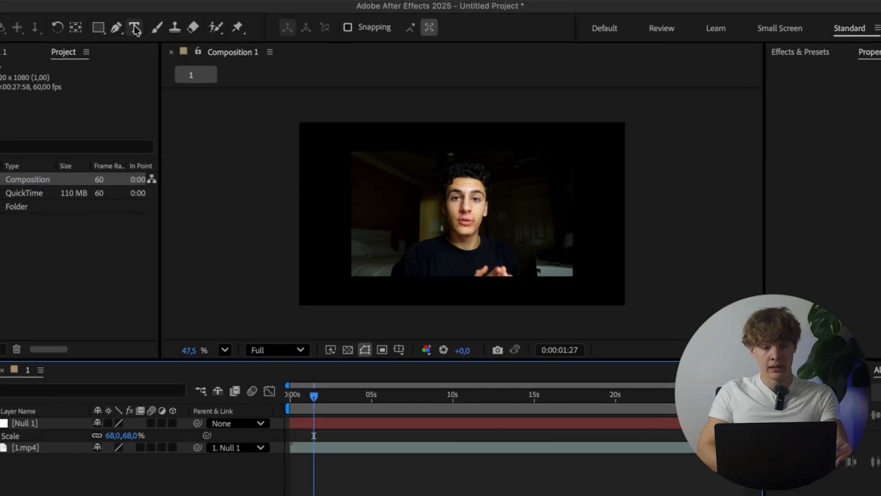
Step: Create a text layer below the video reading "How to make After Effects Animations"
{"action": "left_click", "coordinate": [134, 27]}
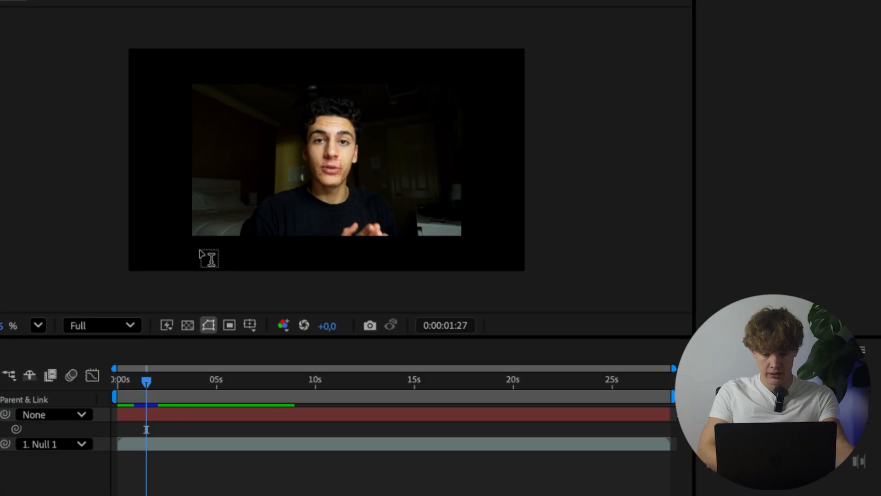
{"action": "left_click", "coordinate": [201, 254]}
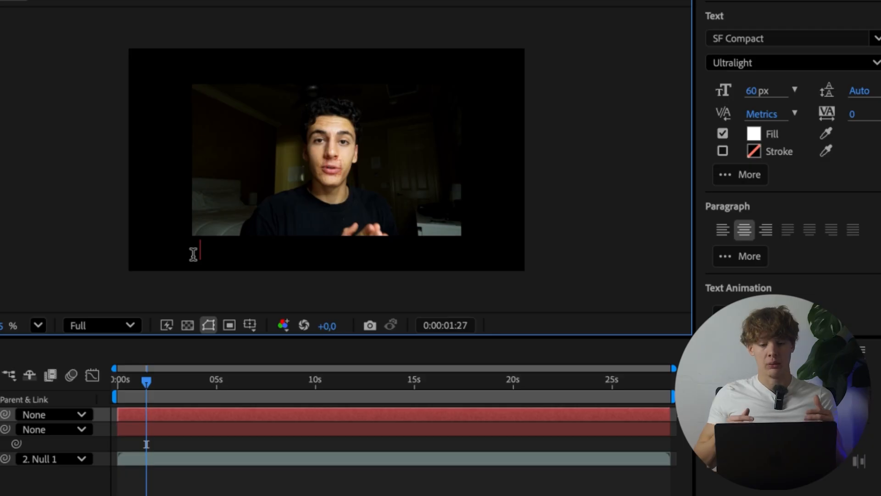
{"action": "type", "text": "ow to ma"}
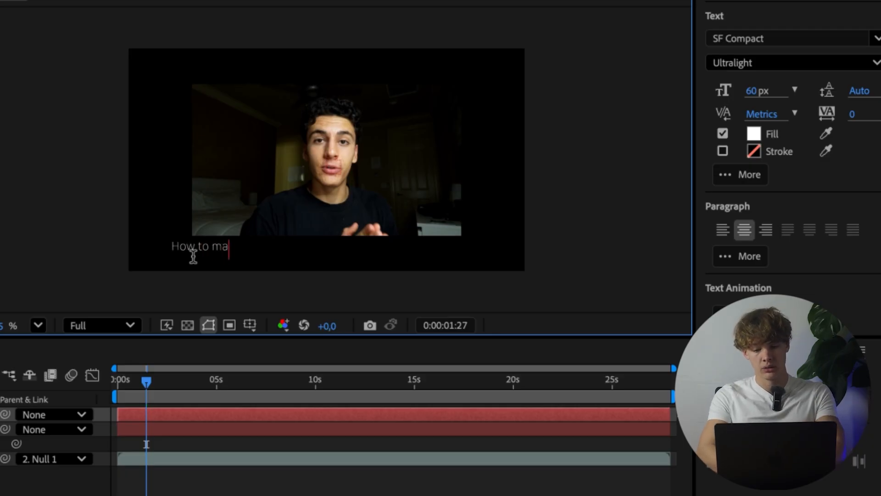
{"action": "type", "text": "ke Af"}
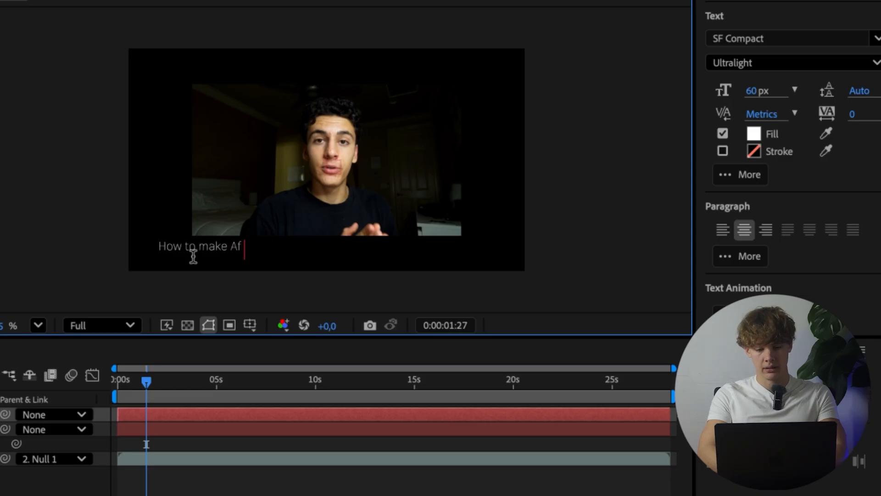
{"action": "type", "text": "ter Effe"}
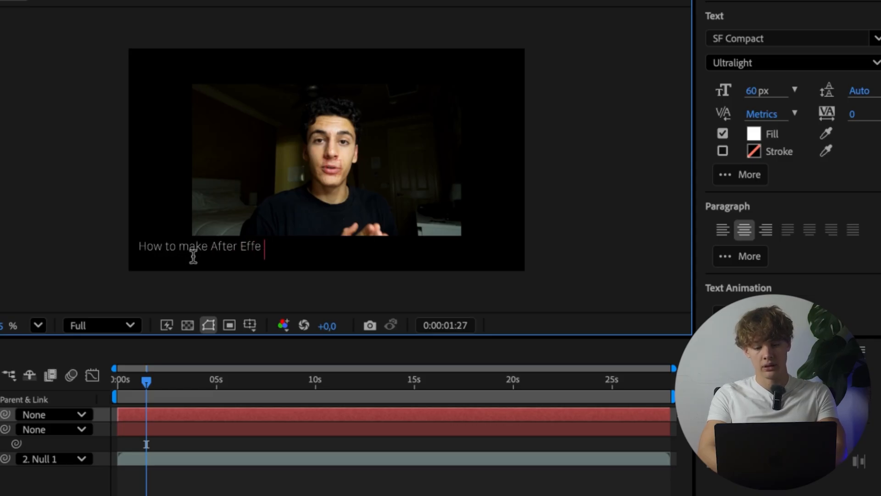
{"action": "type", "text": "cts Animations"}
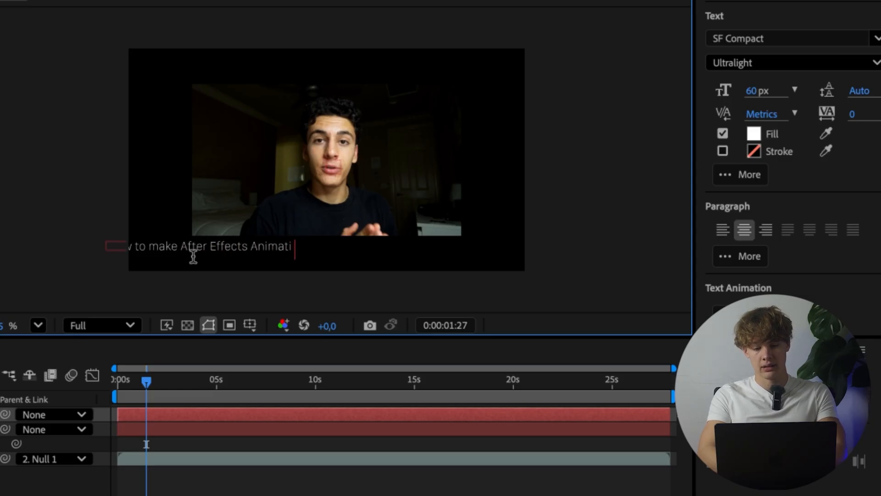
{"action": "left_click", "coordinate": [2, 479]}
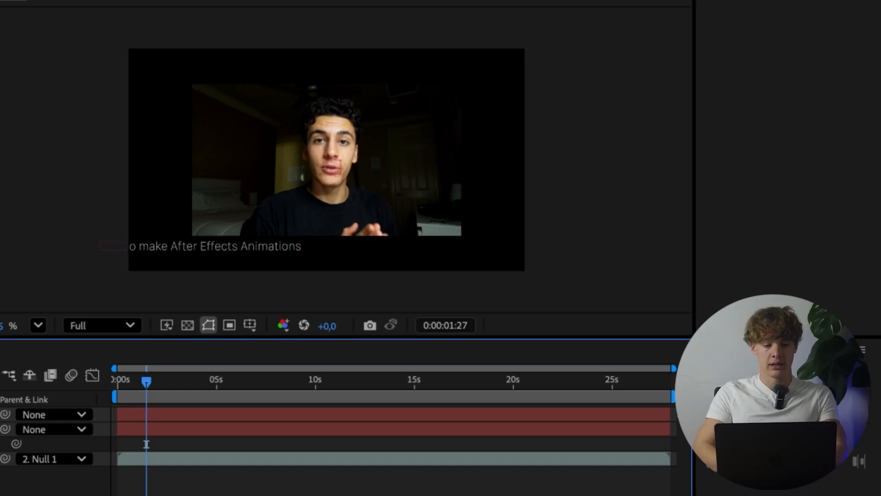
Step: Move the title text directly below the video so it starts at the video's left edge
{"action": "left_click", "coordinate": [1, 415]}
{"action": "scroll", "coordinate": [194, 220], "scroll_direction": "up", "scroll_amount": 2}
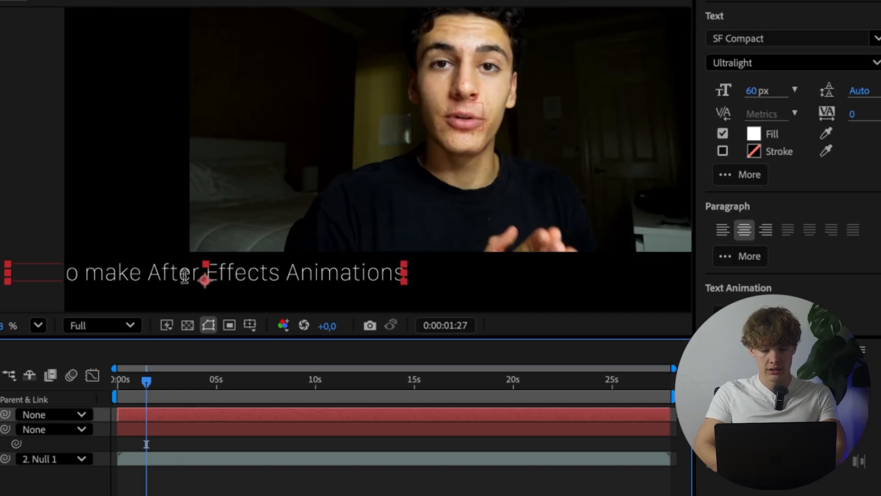
{"action": "left_click_drag", "start_coordinate": [177, 279], "coordinate": [359, 281]}
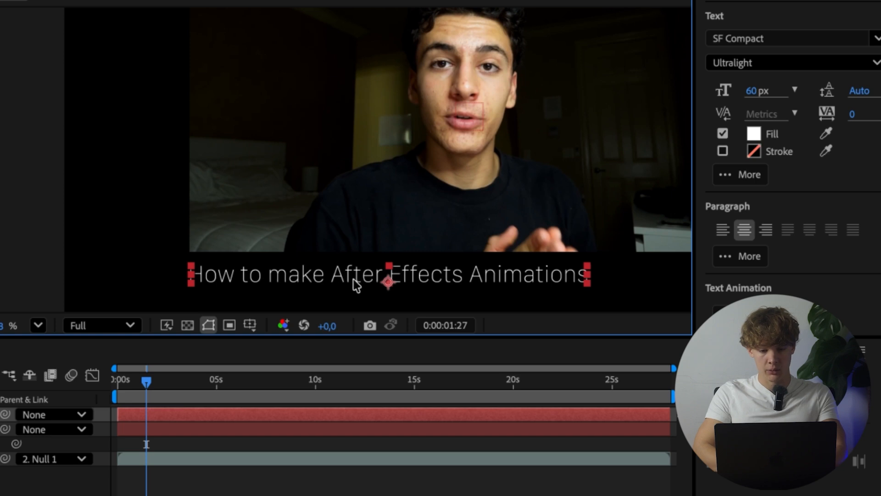
{"action": "left_click", "coordinate": [146, 232]}
{"action": "scroll", "coordinate": [146, 232], "scroll_direction": "down", "scroll_amount": 3}
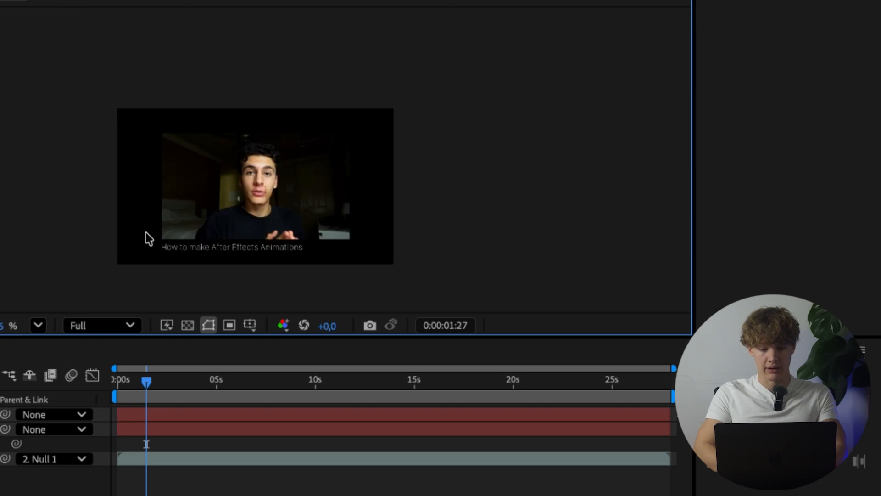
Step: Change the title text's SF Compact font style to Regular
{"action": "scroll", "coordinate": [145, 232], "scroll_direction": "up", "scroll_amount": 2}
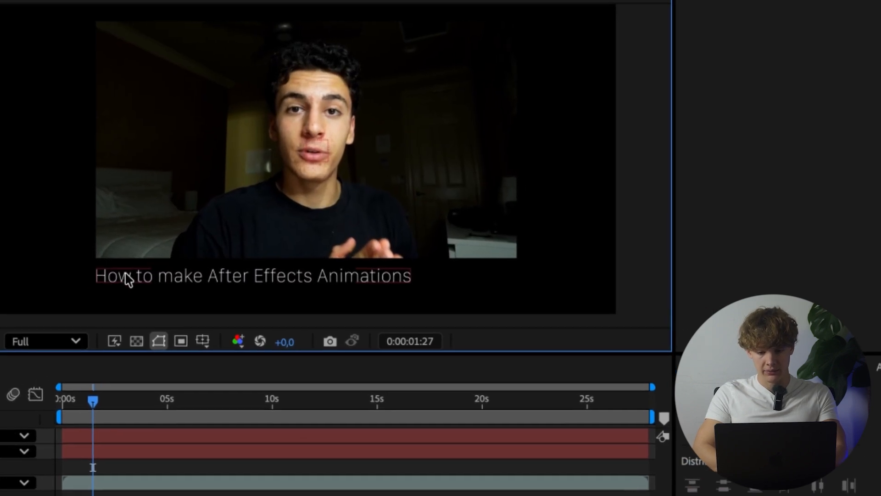
{"action": "left_click", "coordinate": [105, 283]}
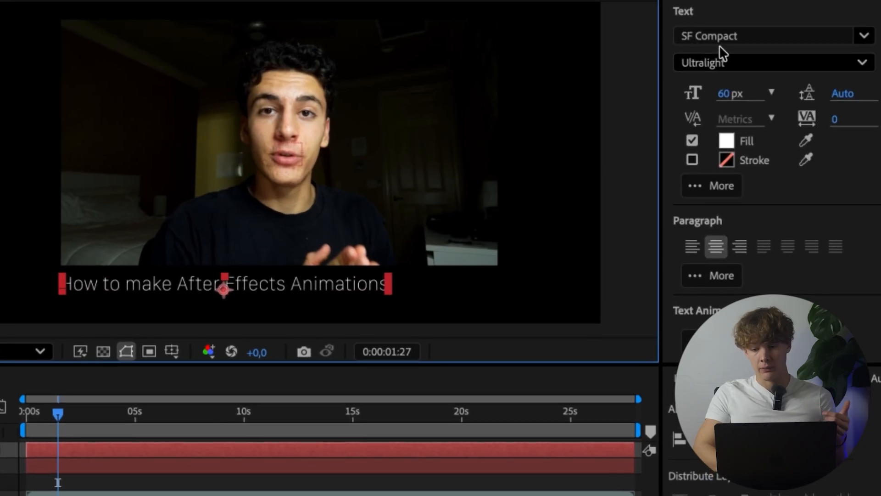
{"action": "left_click", "coordinate": [723, 63]}
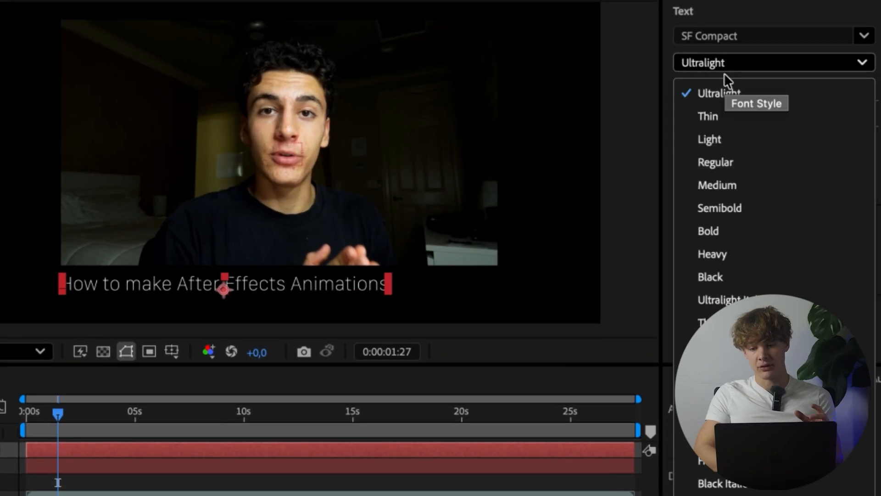
{"action": "left_click", "coordinate": [716, 165]}
{"action": "left_click", "coordinate": [9, 490]}
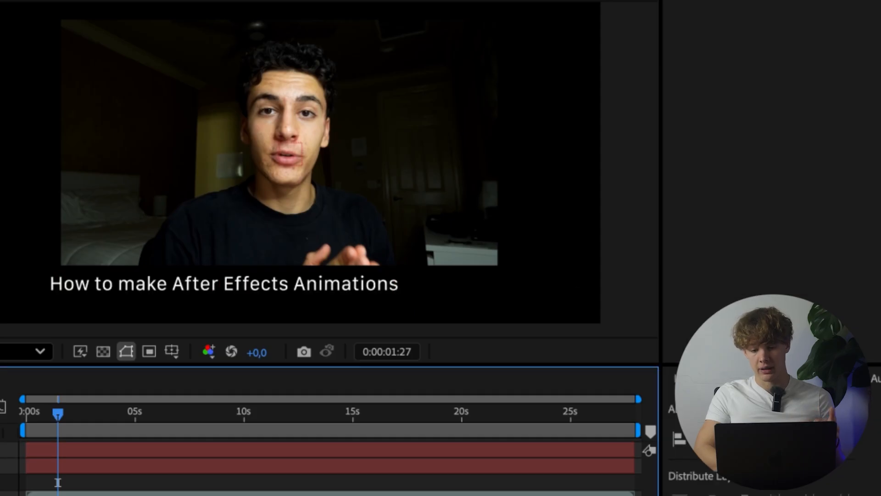
Step: Nudge the title to the right to realign its start with the video's left edge
{"action": "scroll", "coordinate": [50, 288], "scroll_direction": "up", "scroll_amount": 1}
{"action": "left_click_drag", "start_coordinate": [92, 278], "coordinate": [112, 277]}
{"action": "left_click", "coordinate": [8, 251]}
{"action": "scroll", "coordinate": [8, 251], "scroll_direction": "down", "scroll_amount": 2}
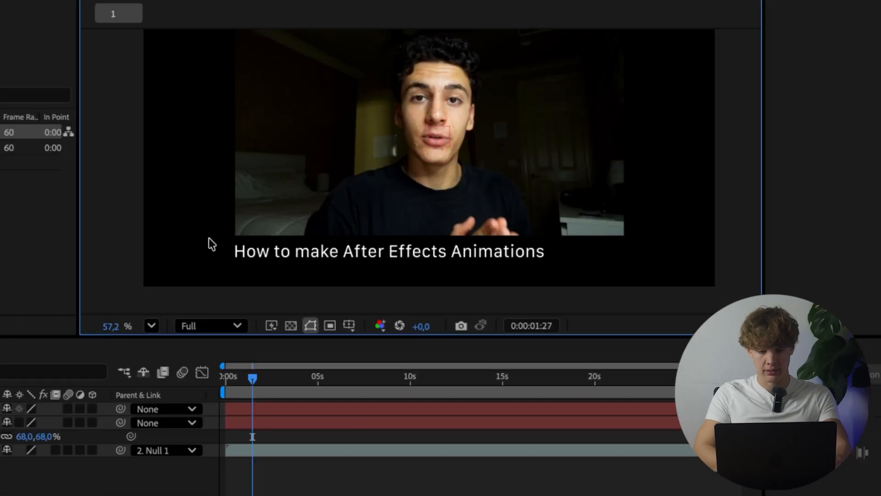
{"action": "scroll", "coordinate": [209, 240], "scroll_direction": "down", "scroll_amount": 3}
{"action": "scroll", "coordinate": [209, 240], "scroll_direction": "up", "scroll_amount": 4}
{"action": "scroll", "coordinate": [208, 240], "scroll_direction": "down", "scroll_amount": 2}
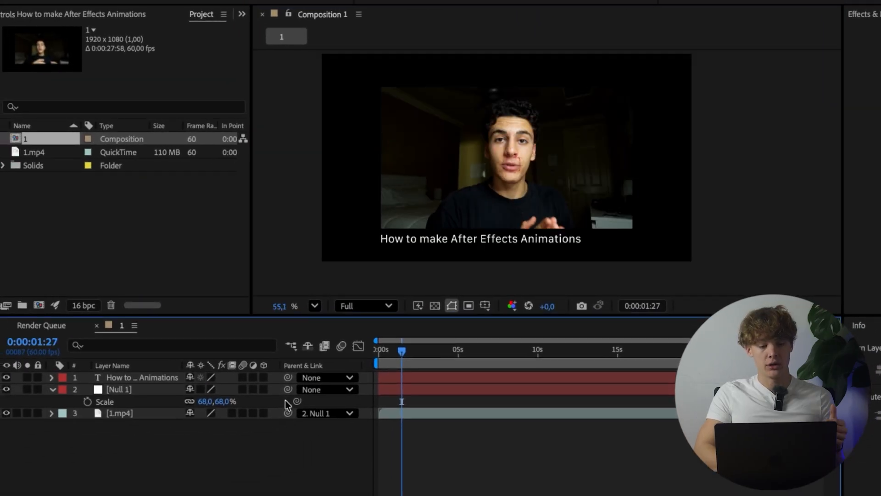
Step: Parent the title layer to Null 1 and raise the null to position 960, 440
{"action": "left_click_drag", "start_coordinate": [288, 378], "coordinate": [162, 390]}
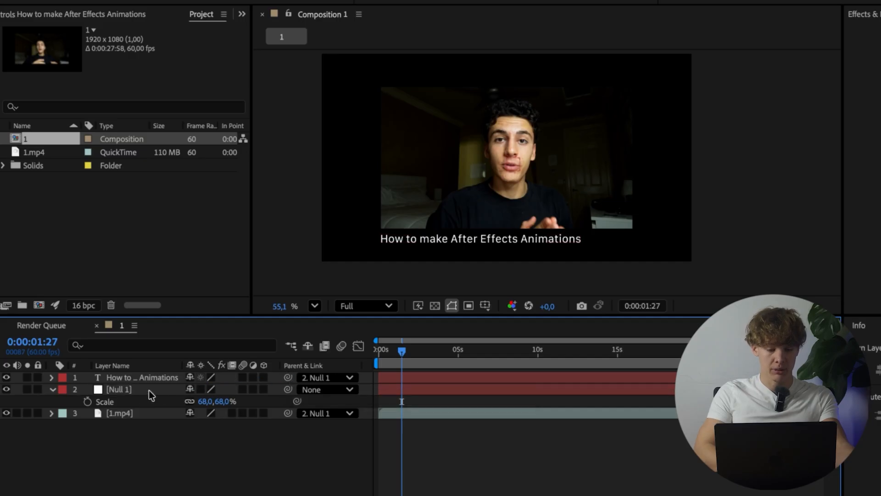
{"action": "left_click", "coordinate": [144, 390]}
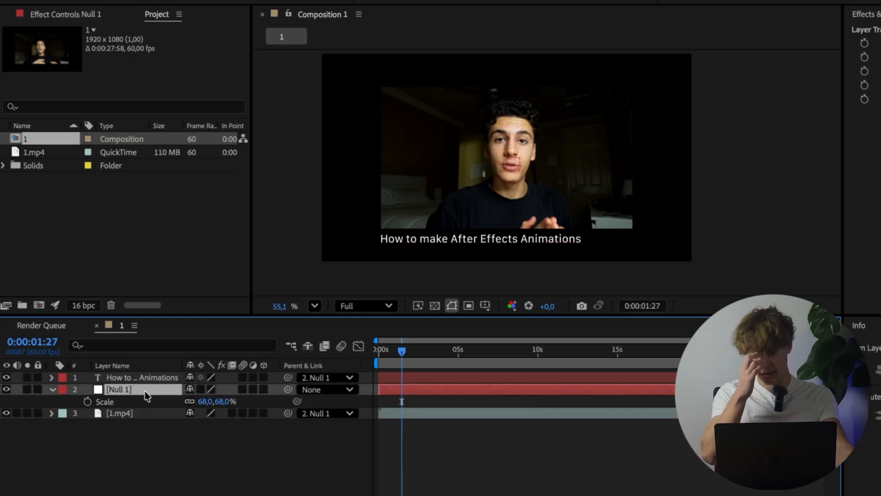
{"action": "key", "text": "p"}
{"action": "left_click_drag", "start_coordinate": [211, 409], "coordinate": [189, 410]}
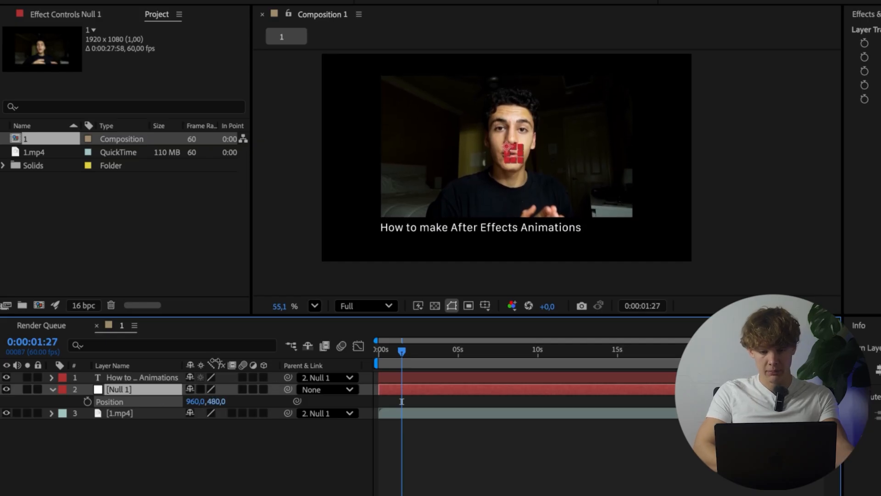
{"action": "left_click_drag", "start_coordinate": [211, 359], "coordinate": [201, 348]}
{"action": "left_click", "coordinate": [243, 438]}
{"action": "scroll", "coordinate": [418, 227], "scroll_direction": "up", "scroll_amount": 3}
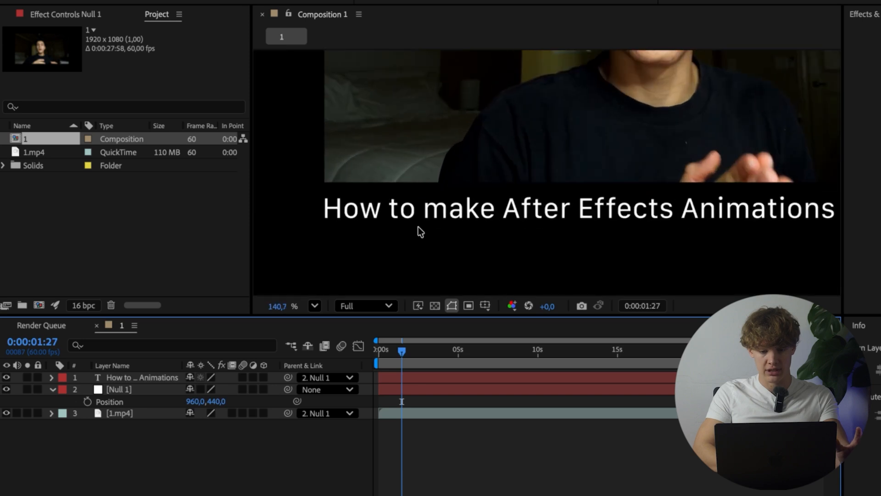
{"action": "scroll", "coordinate": [363, 186], "scroll_direction": "down", "scroll_amount": 4}
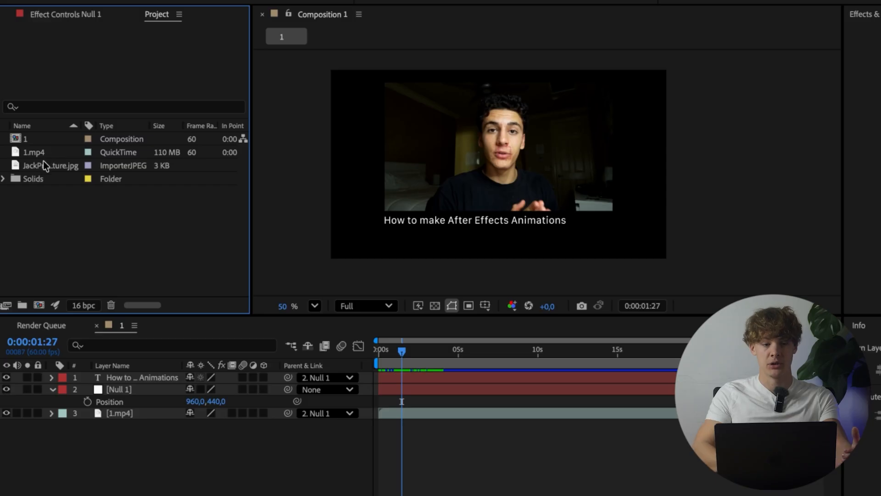
Step: Add the imported profile picture JPG to the composition as the top layer
{"action": "left_click_drag", "start_coordinate": [43, 167], "coordinate": [164, 373]}
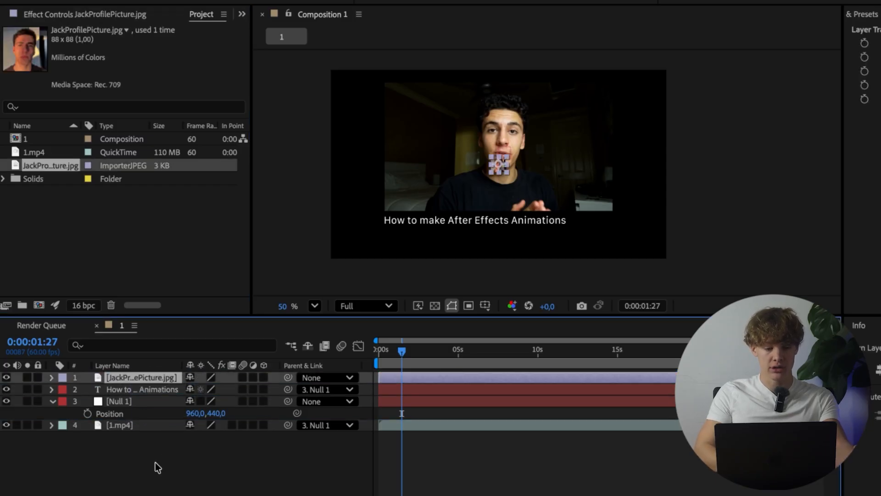
{"action": "scroll", "coordinate": [508, 148], "scroll_direction": "up", "scroll_amount": 3}
{"action": "scroll", "coordinate": [479, 163], "scroll_direction": "down", "scroll_amount": 3}
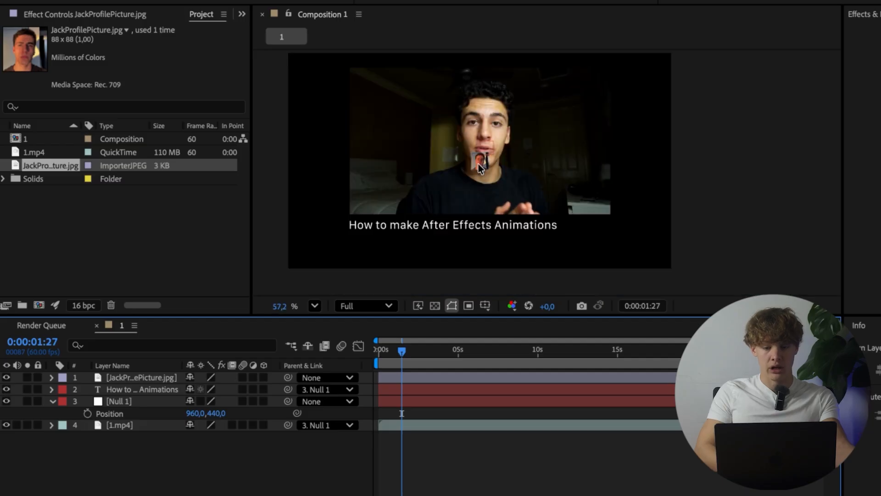
Step: Move the profile picture below the title, aligning its left edge with the start of the text
{"action": "scroll", "coordinate": [478, 163], "scroll_direction": "up", "scroll_amount": 2}
{"action": "left_click", "coordinate": [478, 163]}
{"action": "scroll", "coordinate": [478, 164], "scroll_direction": "up", "scroll_amount": 1}
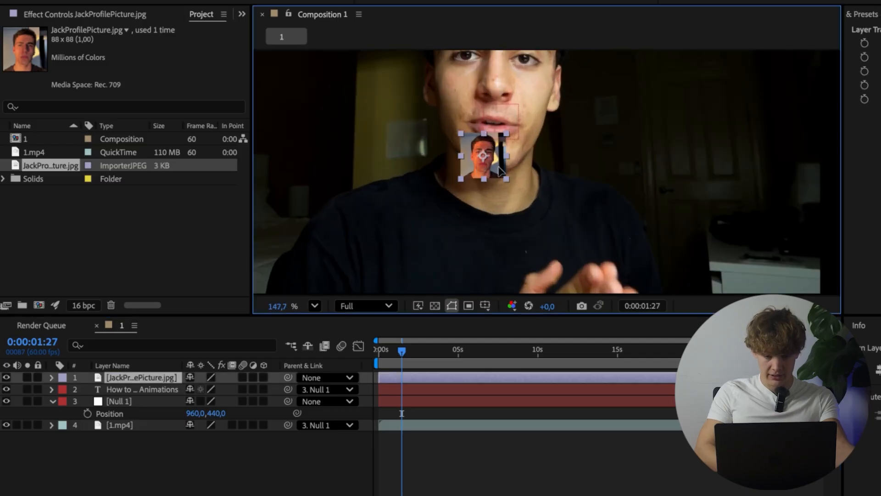
{"action": "left_click_drag", "start_coordinate": [498, 166], "coordinate": [372, 303]}
{"action": "scroll", "coordinate": [370, 251], "scroll_direction": "down", "scroll_amount": 4}
{"action": "scroll", "coordinate": [371, 251], "scroll_direction": "left", "scroll_amount": 3}
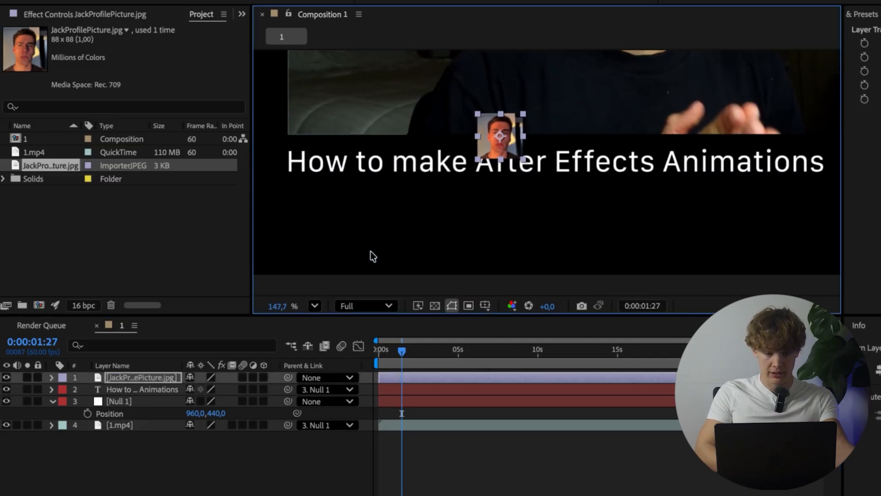
{"action": "scroll", "coordinate": [370, 251], "scroll_direction": "left", "scroll_amount": 2}
{"action": "left_click_drag", "start_coordinate": [574, 144], "coordinate": [381, 218]}
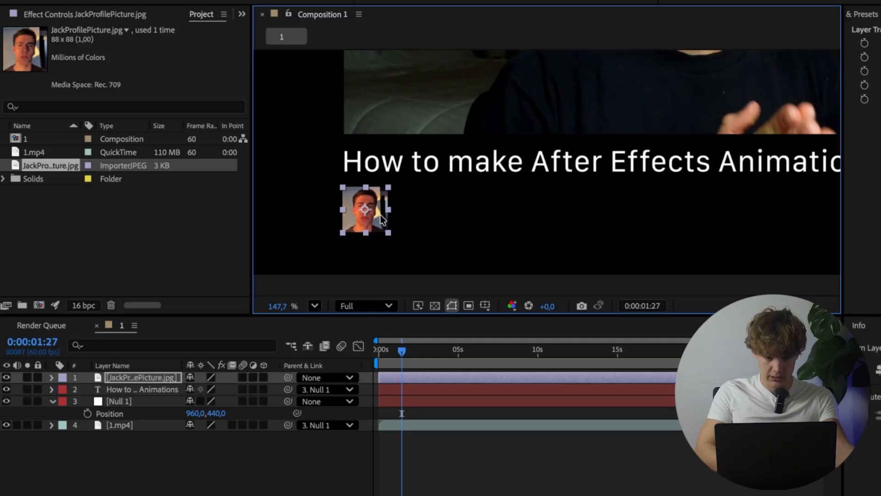
{"action": "left_click", "coordinate": [347, 288]}
{"action": "scroll", "coordinate": [314, 203], "scroll_direction": "up", "scroll_amount": 3}
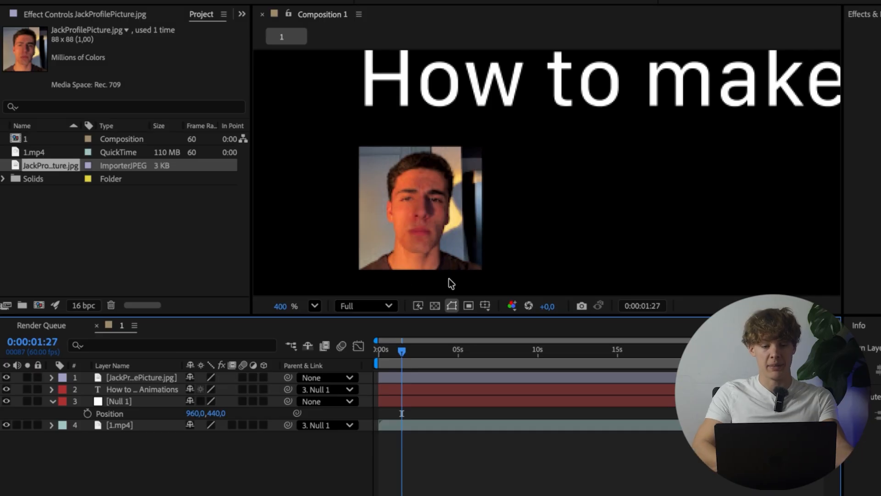
Step: Mask the profile picture into a circle with the Ellipse tool, spanning the full width and height of the image
{"action": "left_click", "coordinate": [137, 377]}
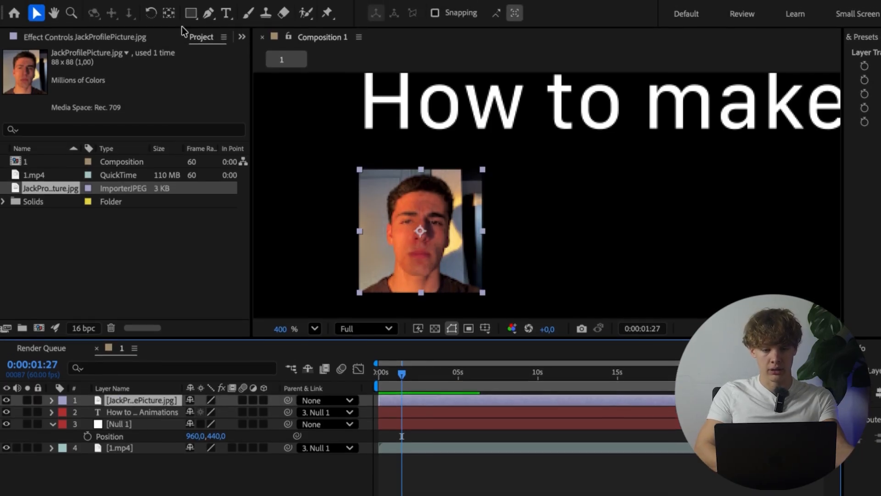
{"action": "left_click", "coordinate": [192, 14]}
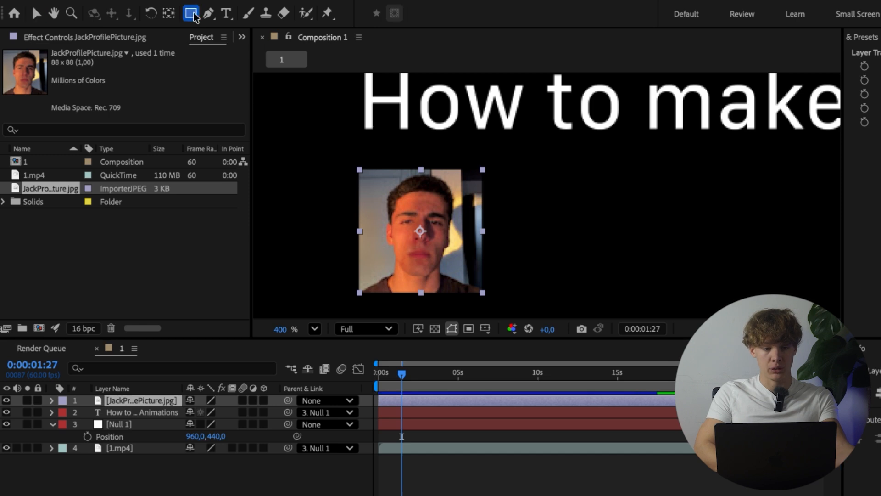
{"action": "left_click", "coordinate": [194, 13]}
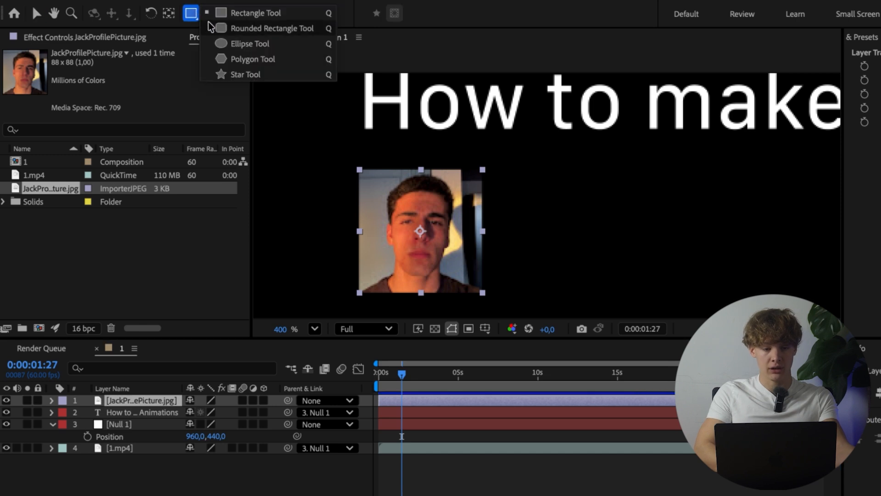
{"action": "left_click", "coordinate": [229, 44]}
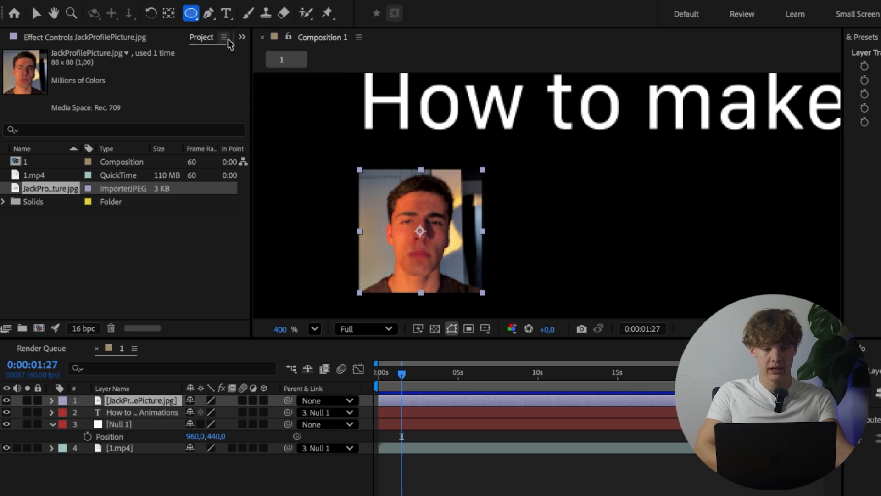
{"action": "left_click", "coordinate": [359, 170]}
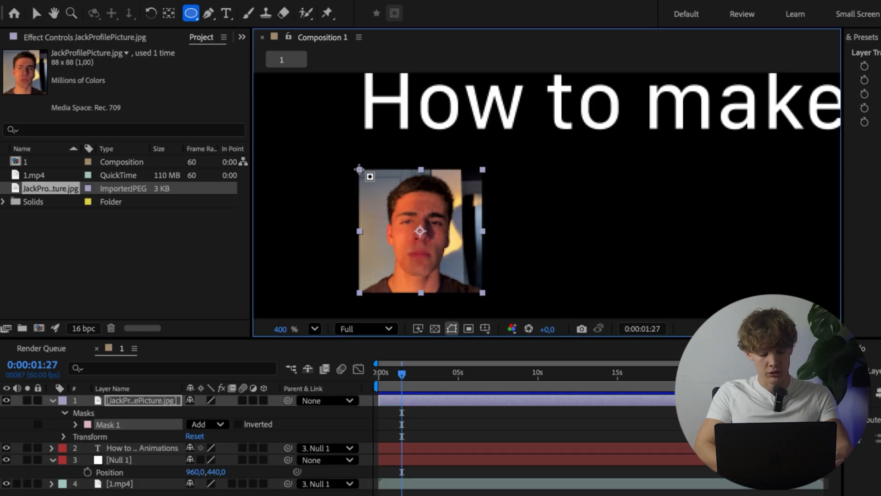
{"action": "left_click_drag", "start_coordinate": [359, 170], "coordinate": [481, 277]}
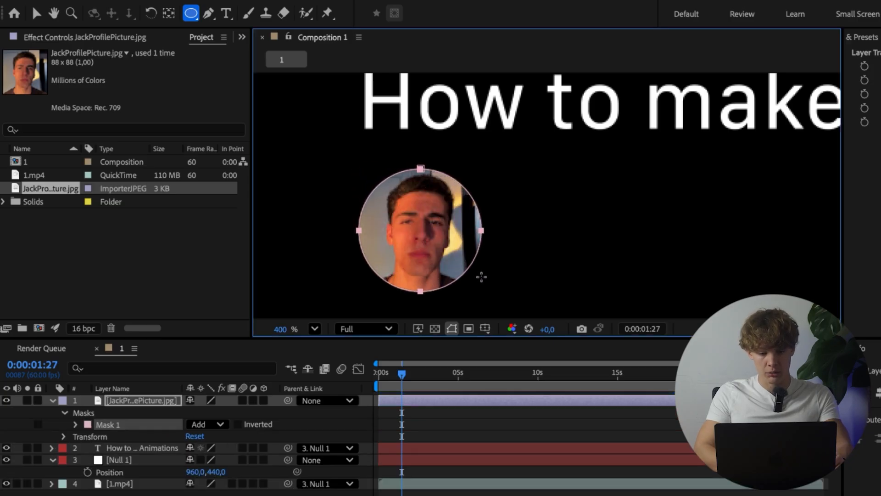
Step: Parent the profile picture layer to Null 1 and move the null to the top of the layer stack
{"action": "left_click", "coordinate": [200, 493]}
{"action": "left_click", "coordinate": [142, 401]}
{"action": "left_click_drag", "start_coordinate": [880, 80], "coordinate": [879, 79]}
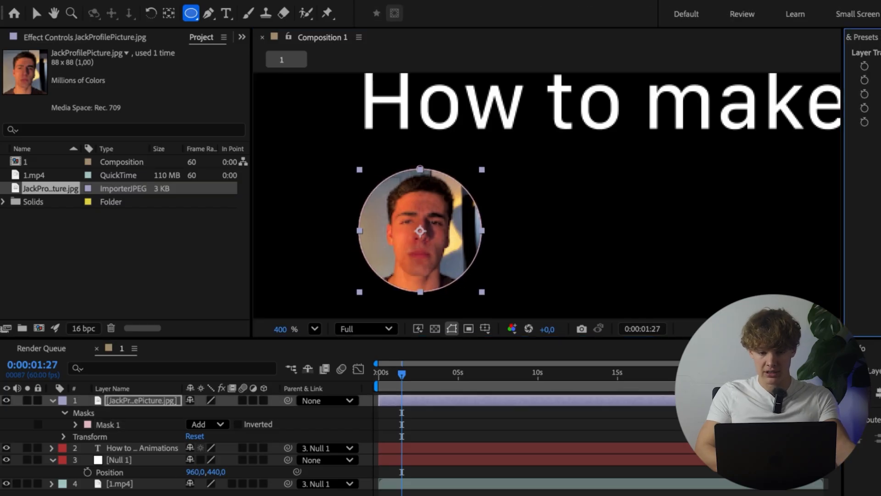
{"action": "left_click", "coordinate": [348, 494]}
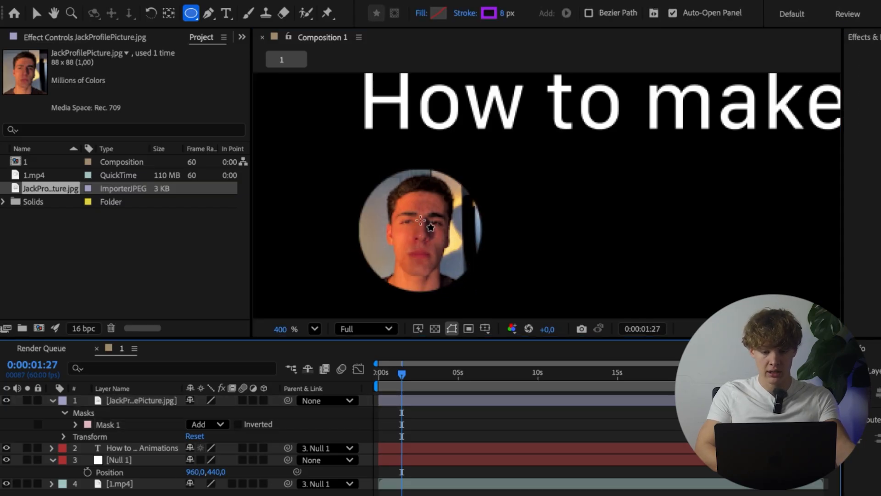
{"action": "left_click_drag", "start_coordinate": [288, 400], "coordinate": [161, 462]}
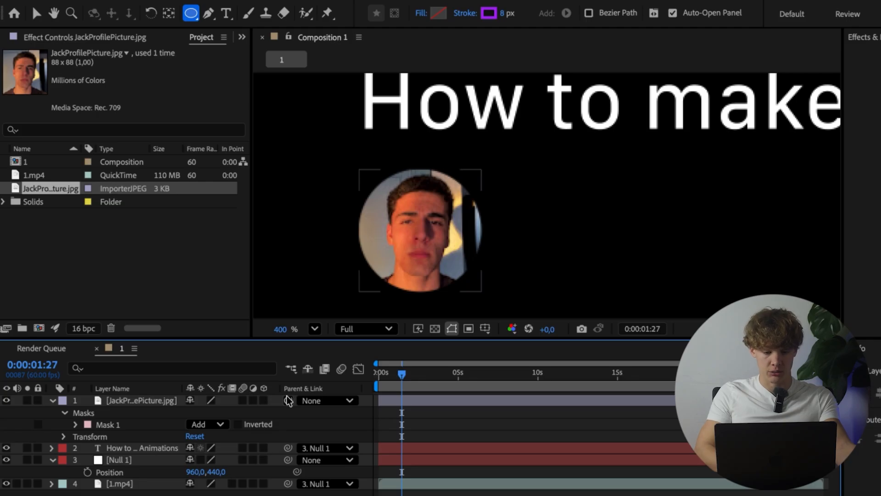
{"action": "left_click_drag", "start_coordinate": [137, 396], "coordinate": [148, 343]}
{"action": "left_click", "coordinate": [150, 441]}
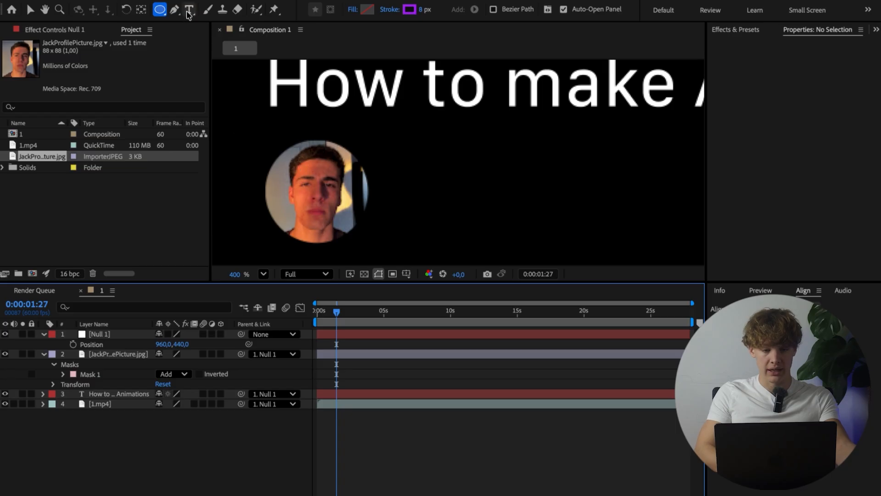
Step: Create a text layer with the channel's name beside the profile picture
{"action": "left_click", "coordinate": [188, 12]}
{"action": "left_click", "coordinate": [407, 188]}
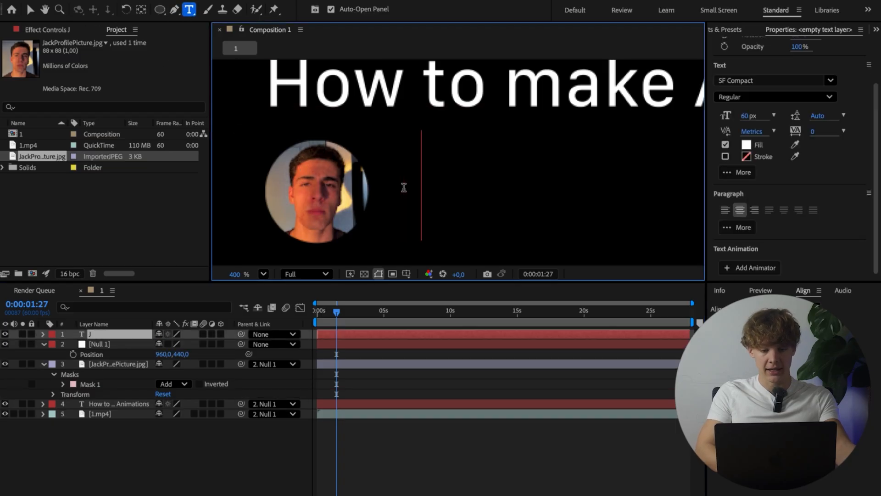
{"action": "type", "text": "Jack"}
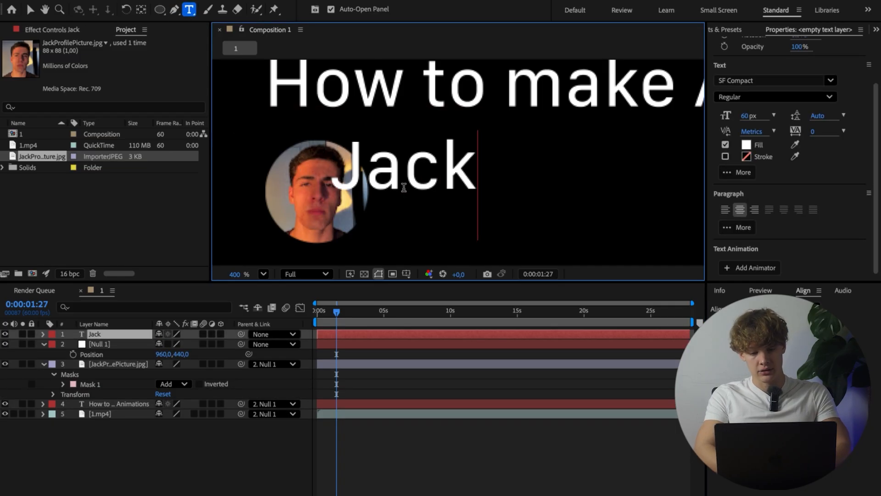
Step: Set the channel name to the Light style at 36 px and move it clear of the profile picture's right side
{"action": "key", "text": "ctrl+a"}
{"action": "left_click", "coordinate": [755, 98]}
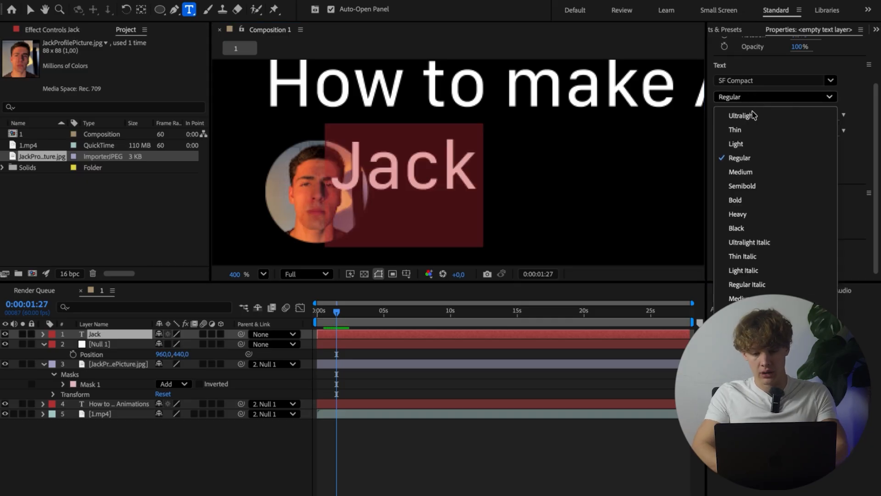
{"action": "left_click", "coordinate": [748, 143]}
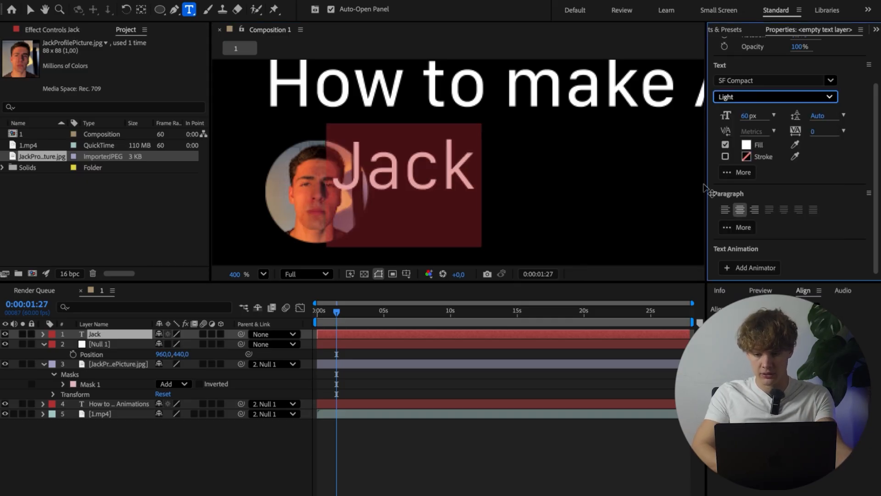
{"action": "left_click", "coordinate": [773, 116]}
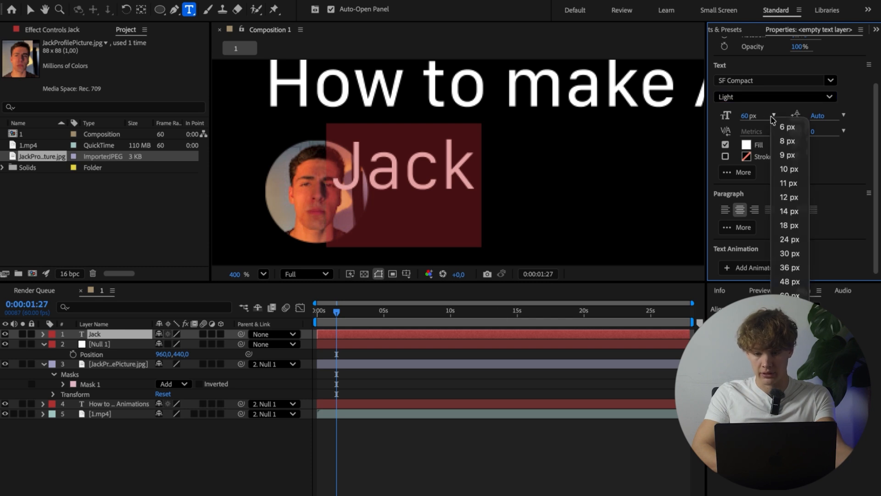
{"action": "left_click", "coordinate": [790, 268]}
{"action": "left_click", "coordinate": [230, 472]}
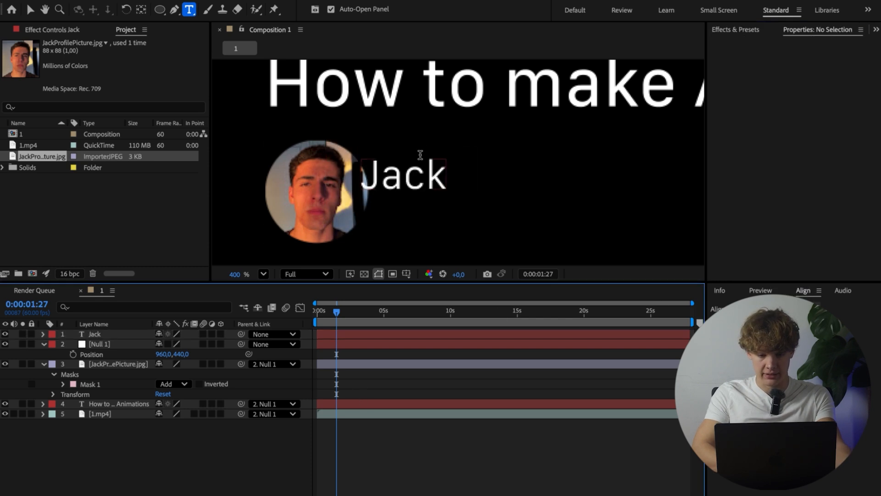
{"action": "key", "text": "v"}
{"action": "left_click_drag", "start_coordinate": [419, 159], "coordinate": [448, 158]}
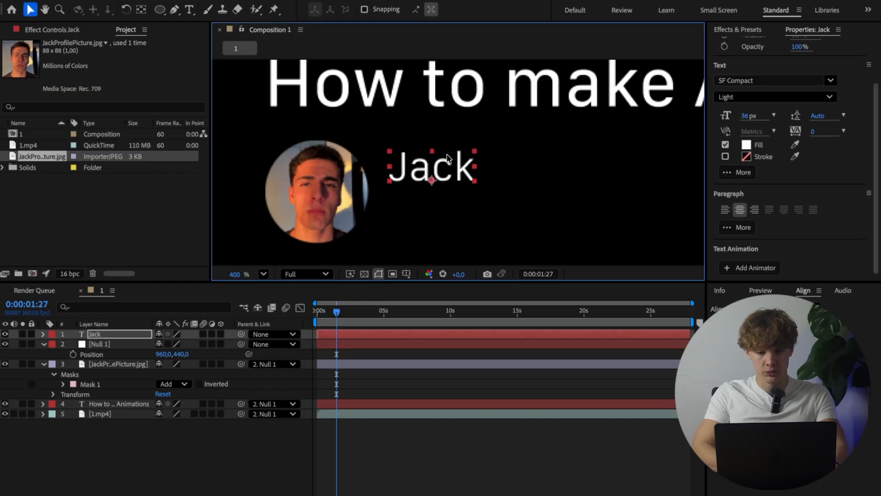
Step: Add a second line reading "34.1k Subscribers" under the channel name in the same text layer
{"action": "double_click", "coordinate": [452, 165]}
{"action": "left_click", "coordinate": [468, 166]}
{"action": "type", "text": "3"}
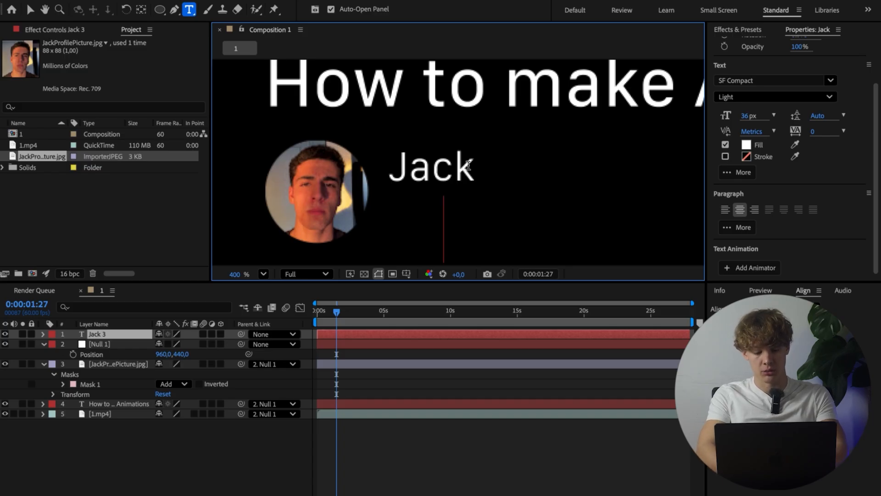
{"action": "type", "text": "4.1k"}
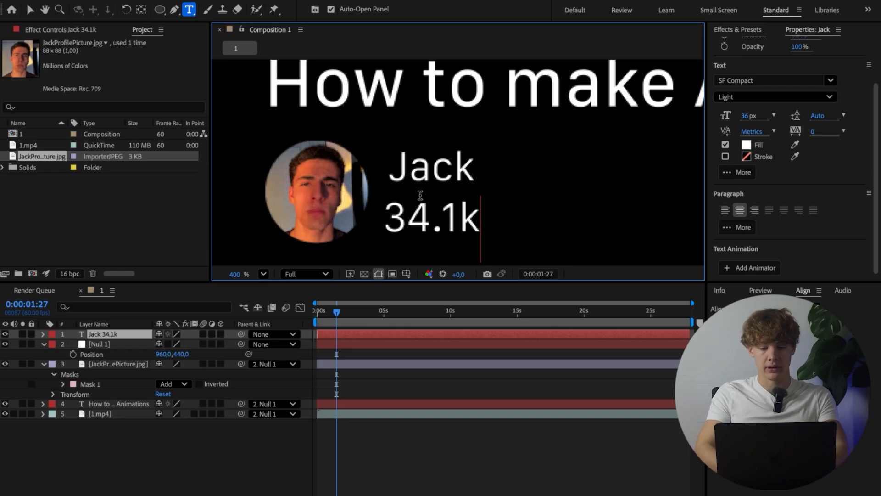
{"action": "type", "text": " Sub"}
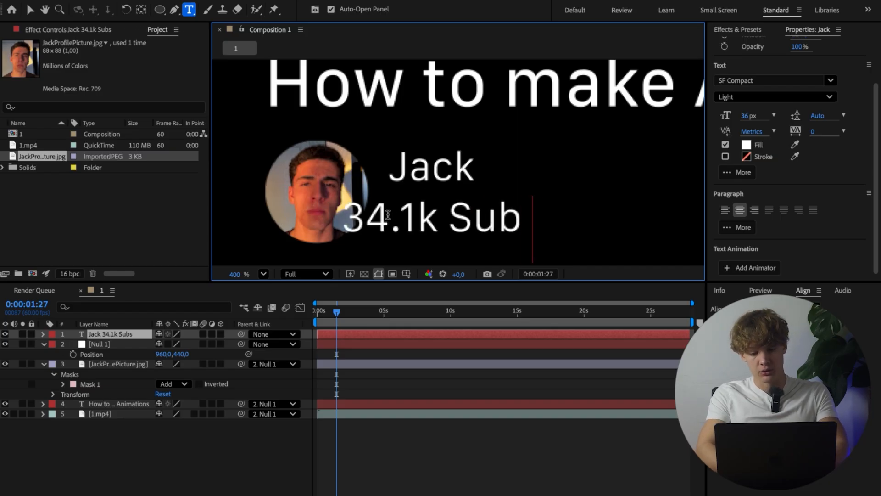
{"action": "type", "text": "scribers"}
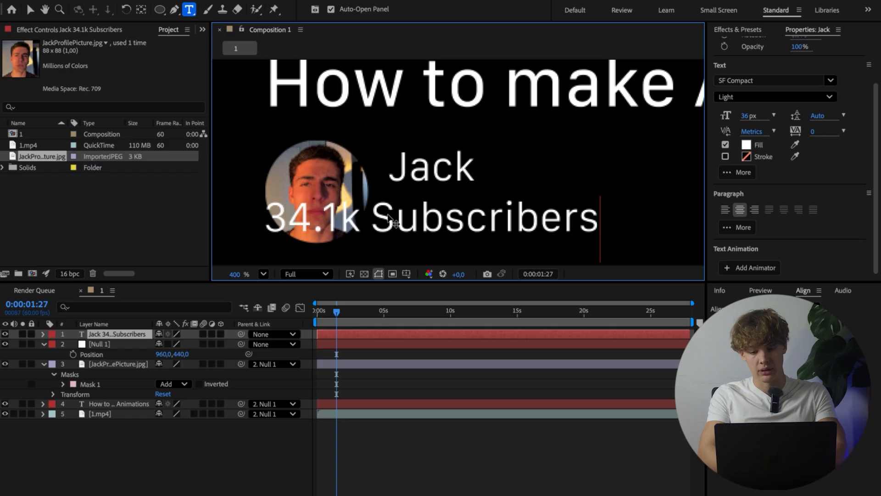
Step: Left-align both lines of the channel text
{"action": "key", "text": "ctrl+a"}
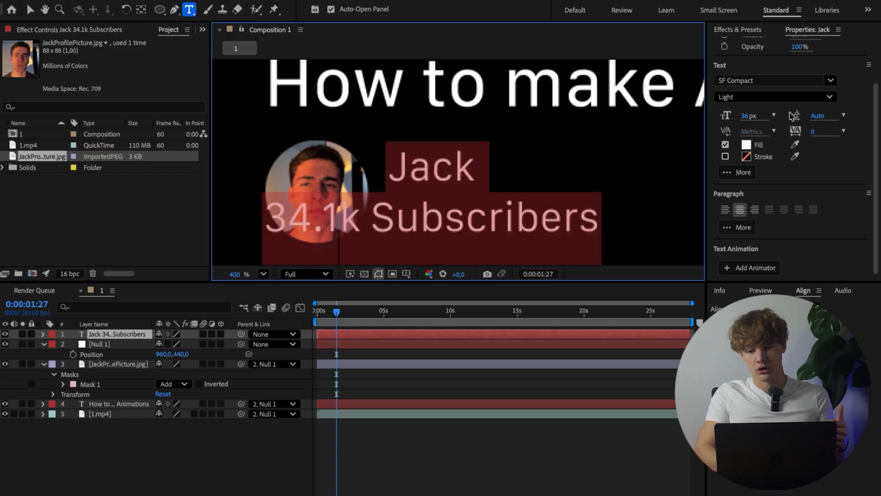
{"action": "left_click", "coordinate": [736, 210]}
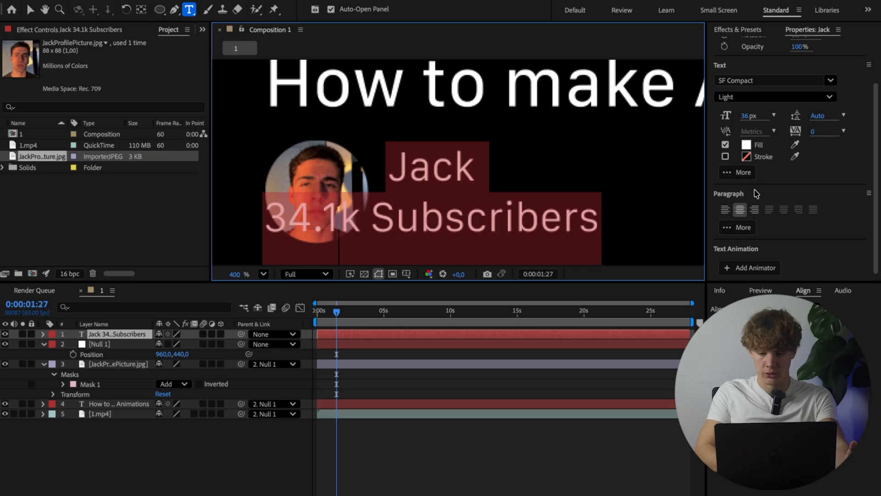
{"action": "left_click", "coordinate": [725, 209]}
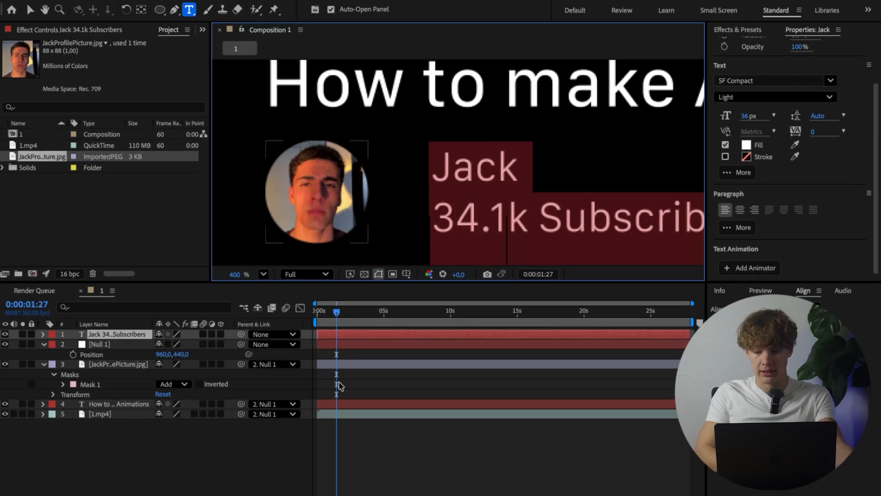
{"action": "left_click", "coordinate": [293, 448]}
Step: Move the channel text left toward the profile picture, to an X position of 399
{"action": "scroll", "coordinate": [430, 220], "scroll_direction": "right", "scroll_amount": 3}
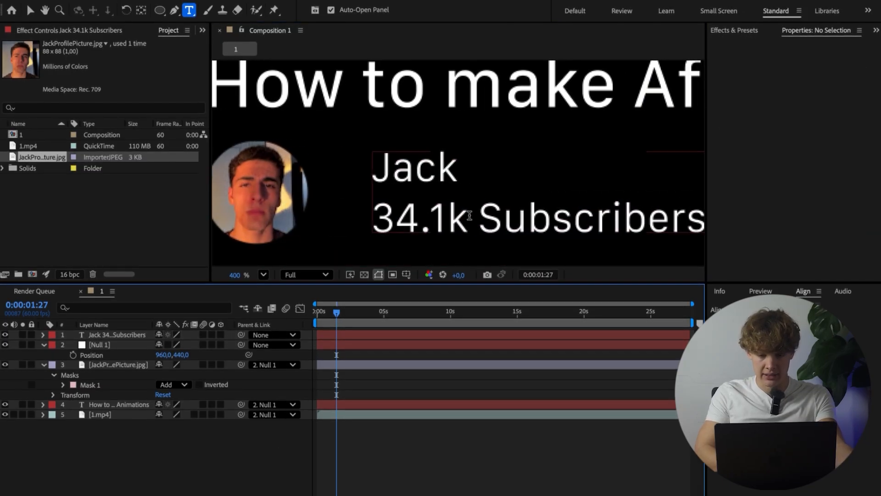
{"action": "left_click", "coordinate": [115, 337]}
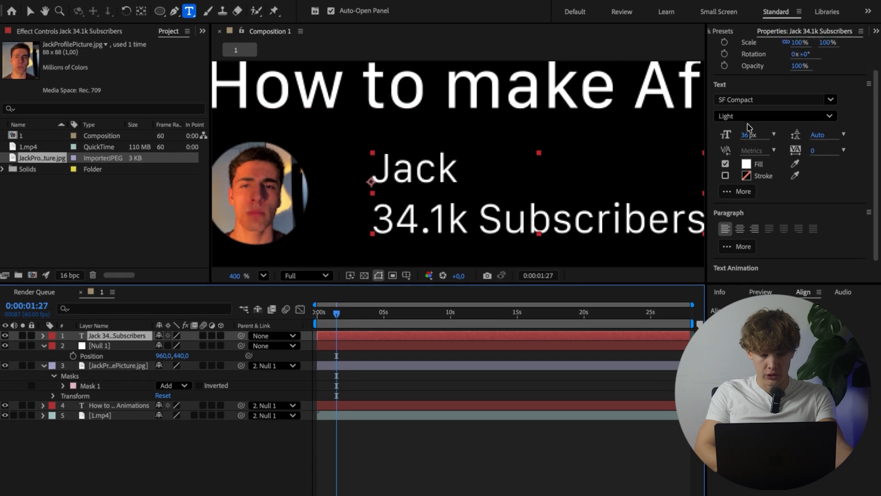
{"action": "scroll", "coordinate": [758, 104], "scroll_direction": "up", "scroll_amount": 3}
{"action": "left_click_drag", "start_coordinate": [799, 67], "coordinate": [797, 66]}
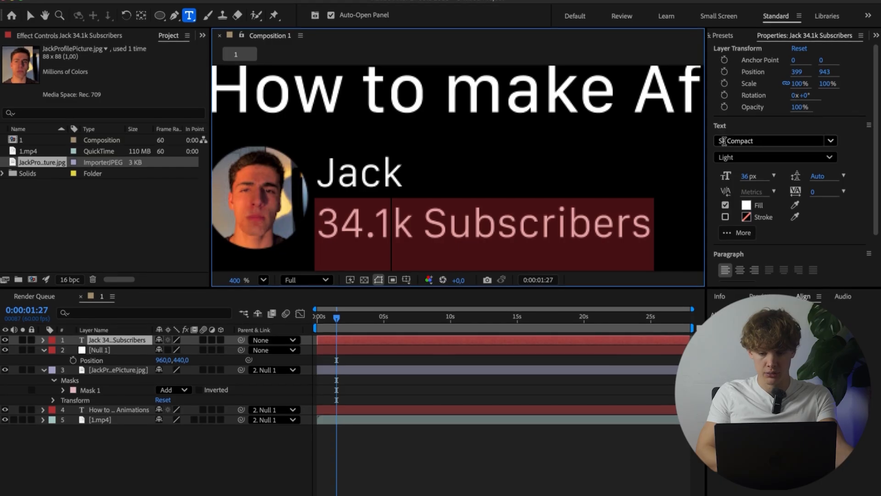
Step: Set the "34.1k Subscribers" line to the Thin style at 30 px
{"action": "left_click", "coordinate": [730, 157]}
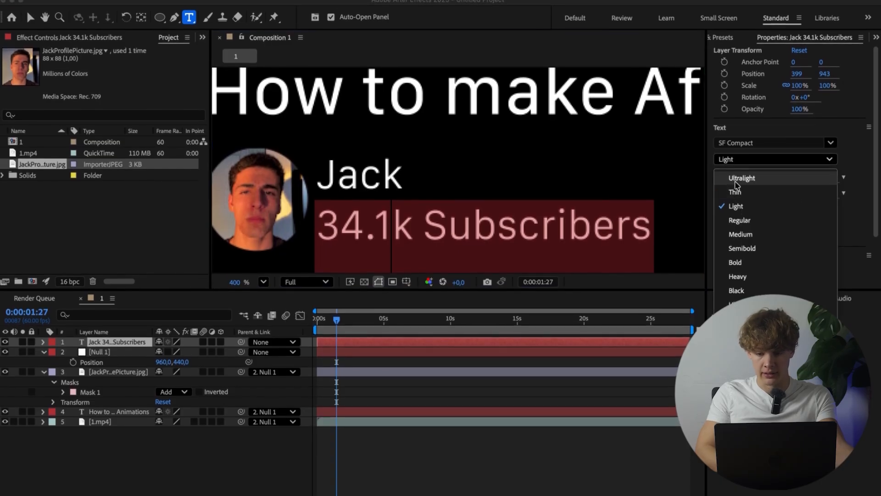
{"action": "left_click", "coordinate": [735, 193]}
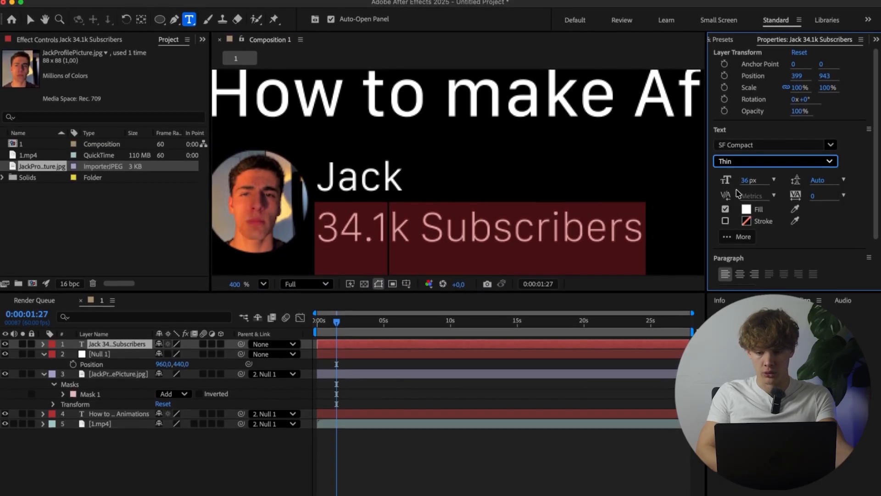
{"action": "left_click", "coordinate": [774, 180]}
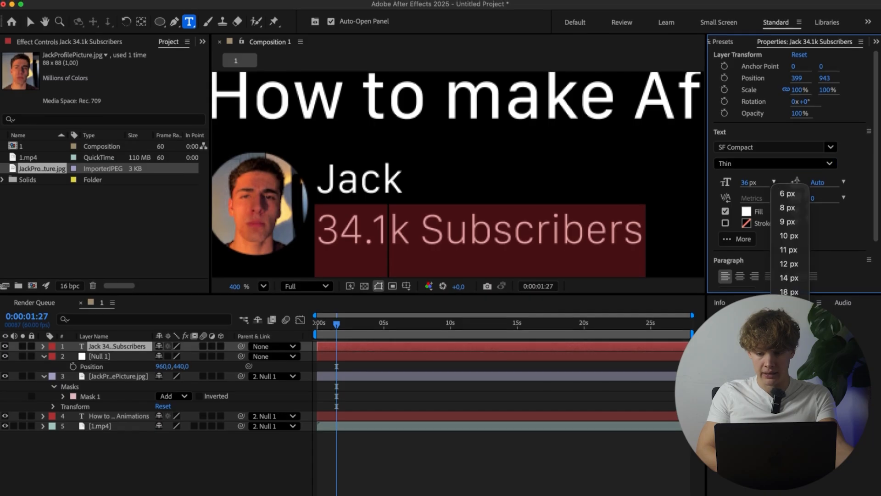
{"action": "left_click", "coordinate": [790, 305]}
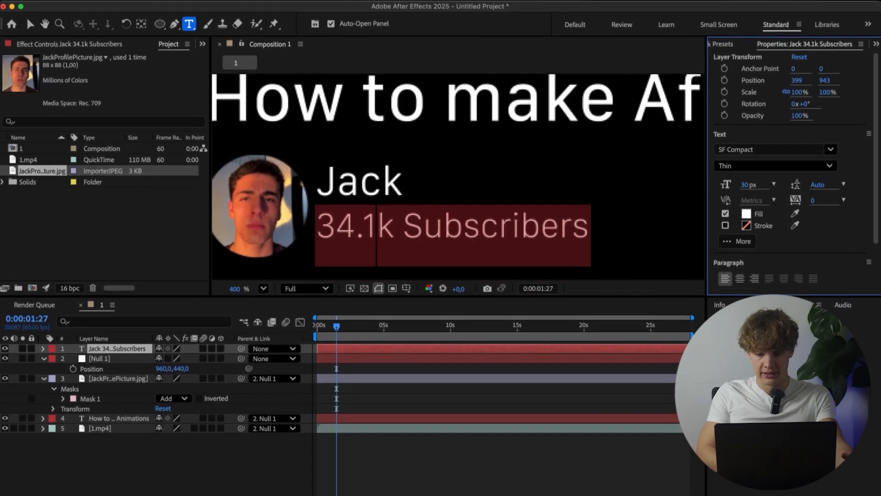
{"action": "left_click", "coordinate": [53, 473]}
Step: Add the like-and-share buttons PNG as the top layer and place it below the video's right end, at about 1386, 966
{"action": "scroll", "coordinate": [278, 159], "scroll_direction": "down", "scroll_amount": 3}
{"action": "scroll", "coordinate": [278, 160], "scroll_direction": "up", "scroll_amount": 3}
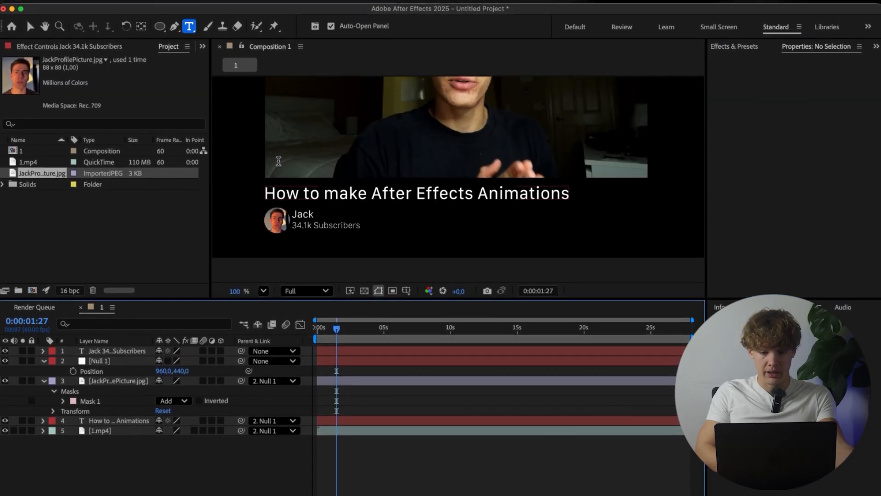
{"action": "scroll", "coordinate": [278, 161], "scroll_direction": "down", "scroll_amount": 1}
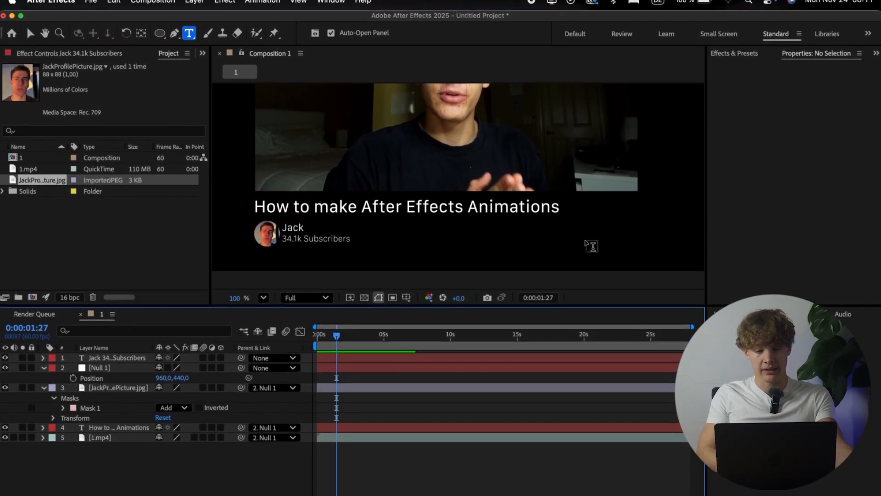
{"action": "key", "text": "v"}
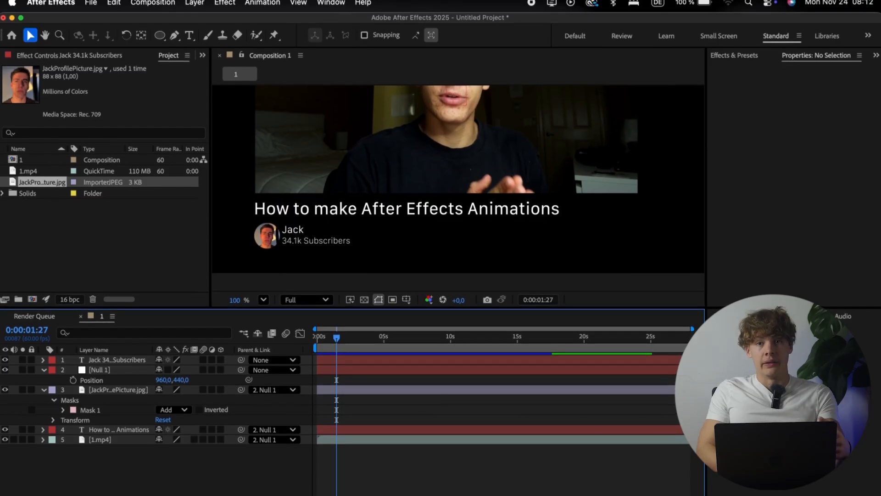
{"action": "left_click", "coordinate": [303, 493]}
{"action": "left_click_drag", "start_coordinate": [516, 380], "coordinate": [210, 488]}
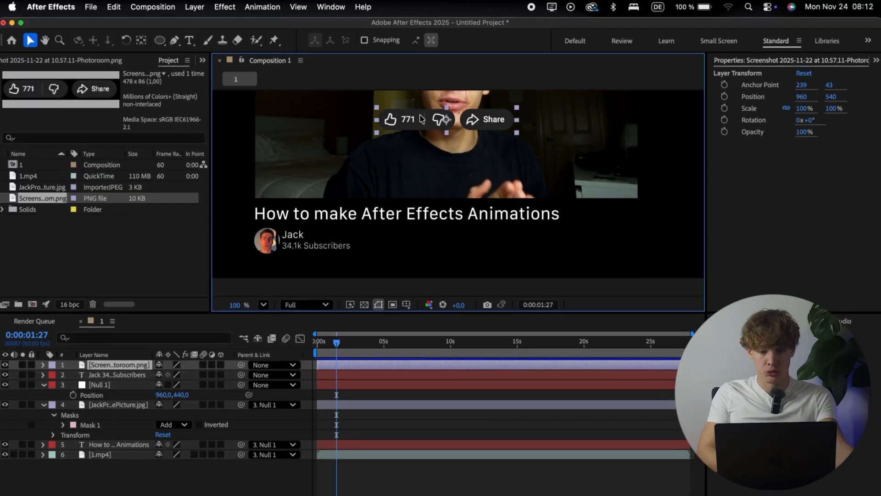
{"action": "left_click_drag", "start_coordinate": [429, 119], "coordinate": [548, 245]}
Step: Scale the like-and-share buttons to 74% and move them toward the video's right edge, to about 1439, 954
{"action": "key", "text": "s"}
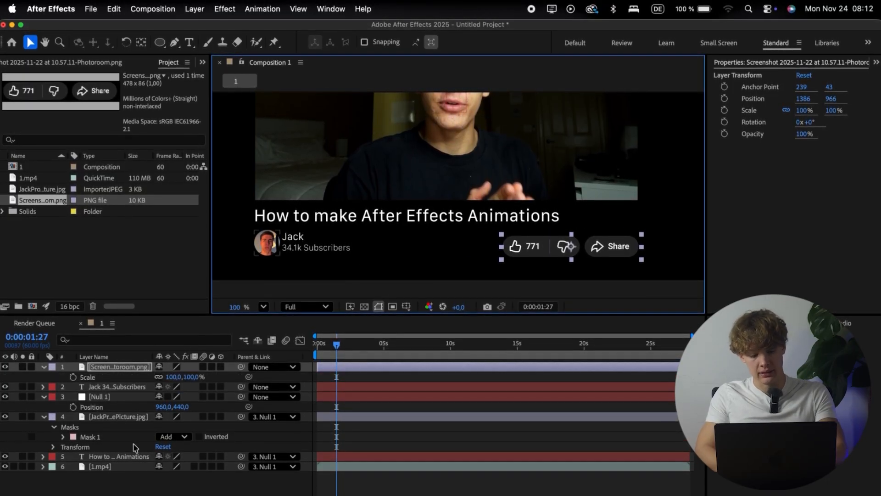
{"action": "left_click", "coordinate": [169, 377]}
{"action": "left_click_drag", "start_coordinate": [169, 377], "coordinate": [157, 377]}
{"action": "scroll", "coordinate": [603, 240], "scroll_direction": "up", "scroll_amount": 2}
{"action": "left_click_drag", "start_coordinate": [594, 254], "coordinate": [625, 248]}
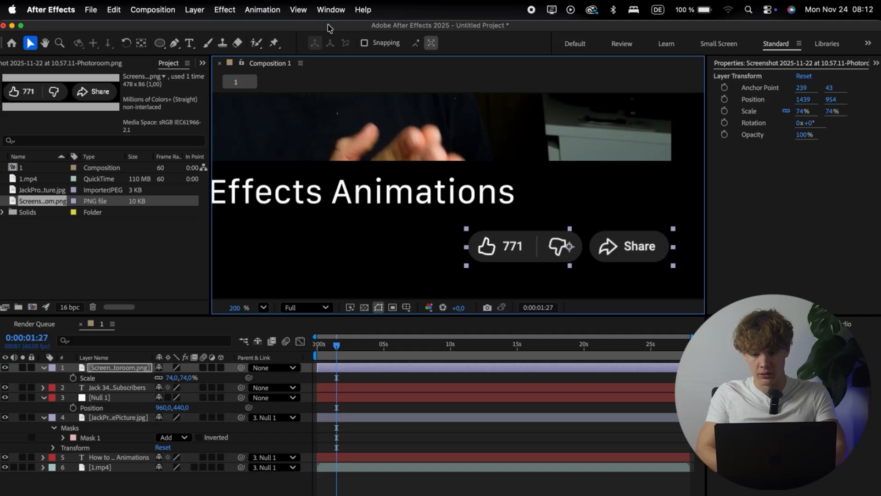
Step: Show the rulers, place a vertical guide at the video's right edge, and nudge the like-and-share buttons left to align with it
{"action": "left_click", "coordinate": [301, 10]}
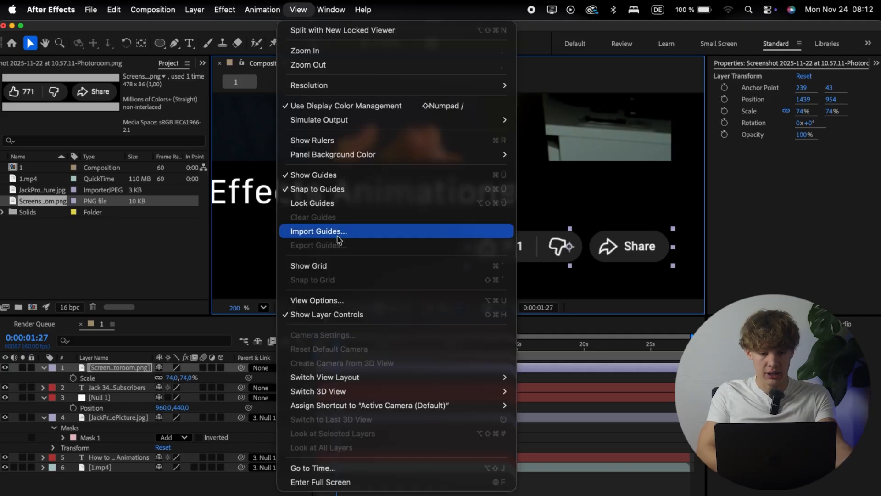
{"action": "left_click", "coordinate": [329, 145]}
{"action": "left_click_drag", "start_coordinate": [214, 186], "coordinate": [676, 195]}
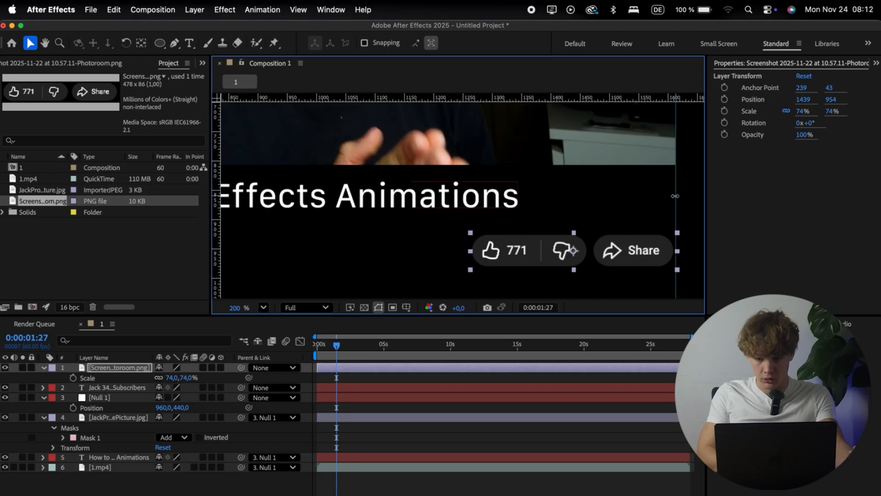
{"action": "left_click_drag", "start_coordinate": [640, 259], "coordinate": [637, 258]}
{"action": "left_click", "coordinate": [642, 212]}
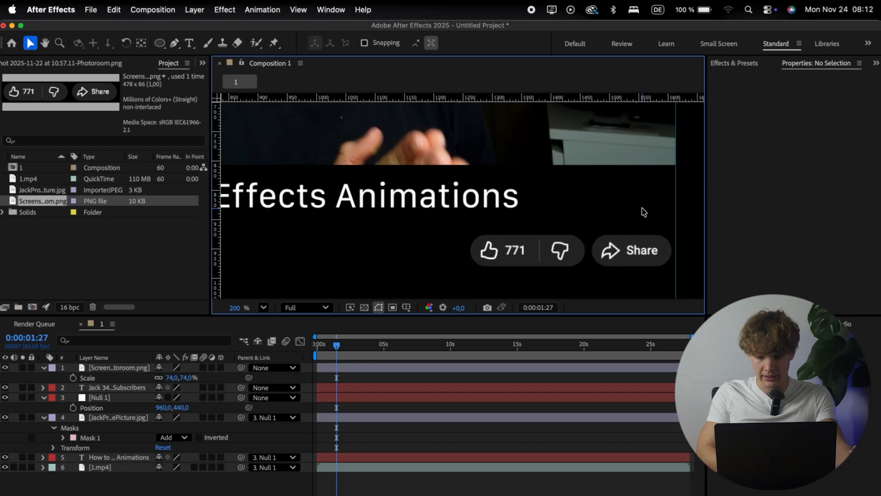
Step: Move Null 1 to the top of the layer stack and parent the like-and-share buttons and channel text to it
{"action": "scroll", "coordinate": [642, 213], "scroll_direction": "down", "scroll_amount": 3}
{"action": "scroll", "coordinate": [356, 223], "scroll_direction": "down", "scroll_amount": 4}
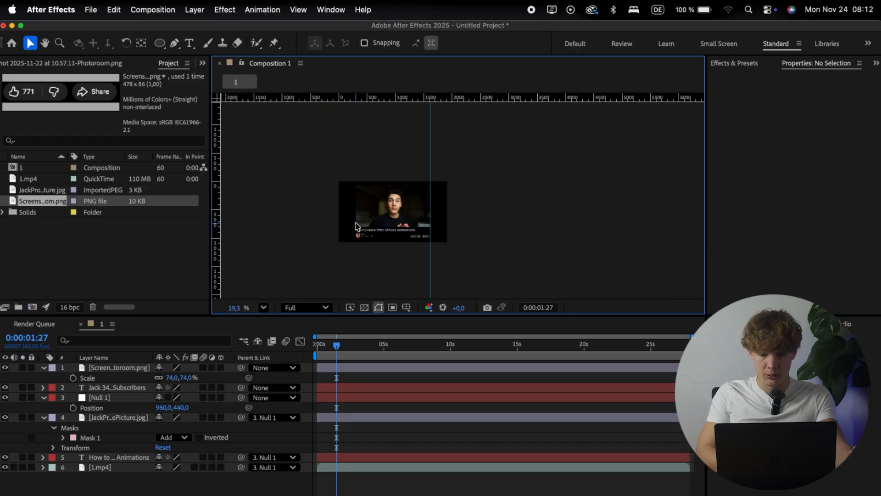
{"action": "scroll", "coordinate": [356, 223], "scroll_direction": "up", "scroll_amount": 4}
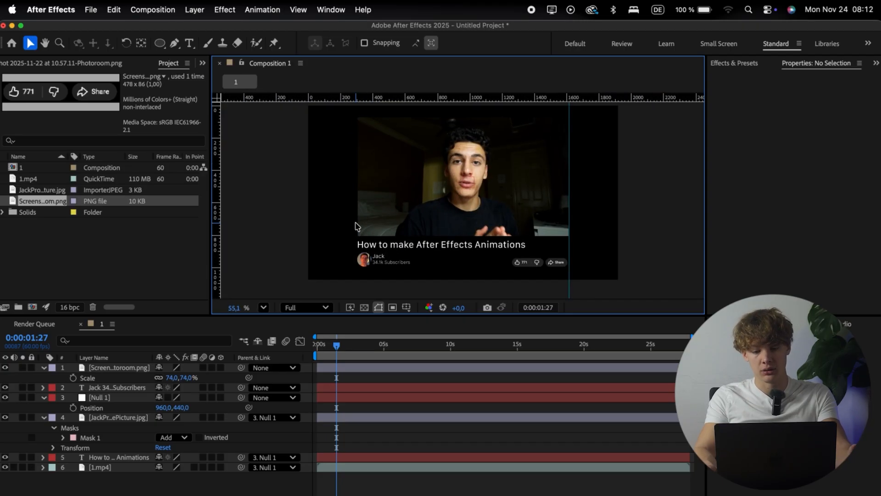
{"action": "scroll", "coordinate": [363, 234], "scroll_direction": "up", "scroll_amount": 2}
{"action": "scroll", "coordinate": [374, 271], "scroll_direction": "down", "scroll_amount": 4}
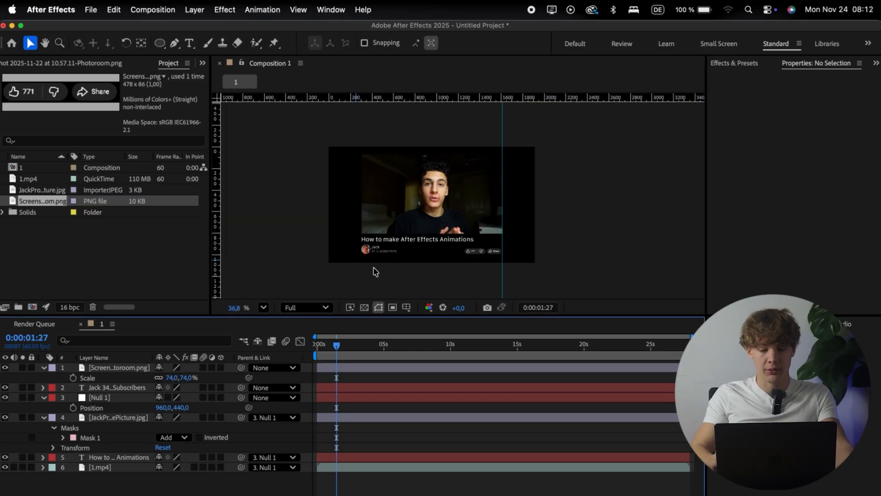
{"action": "scroll", "coordinate": [380, 268], "scroll_direction": "up", "scroll_amount": 1}
{"action": "scroll", "coordinate": [381, 269], "scroll_direction": "up", "scroll_amount": 3}
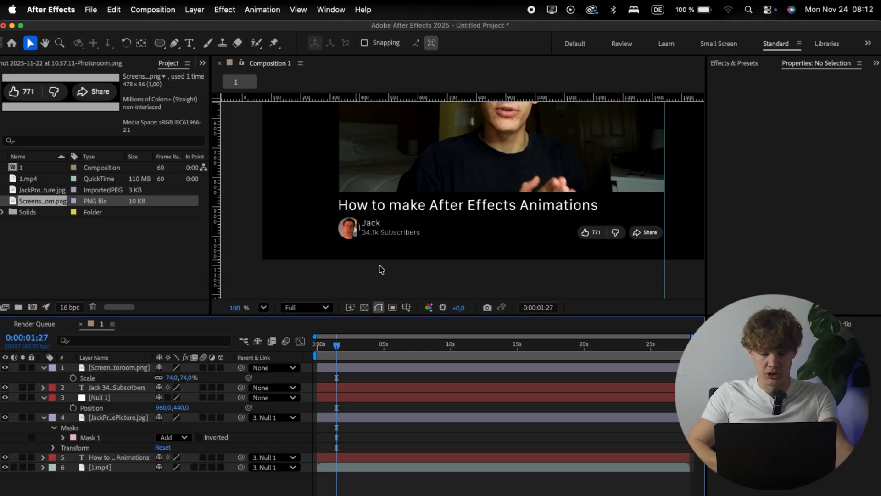
{"action": "left_click_drag", "start_coordinate": [242, 371], "coordinate": [114, 401]}
{"action": "left_click_drag", "start_coordinate": [241, 388], "coordinate": [143, 369]}
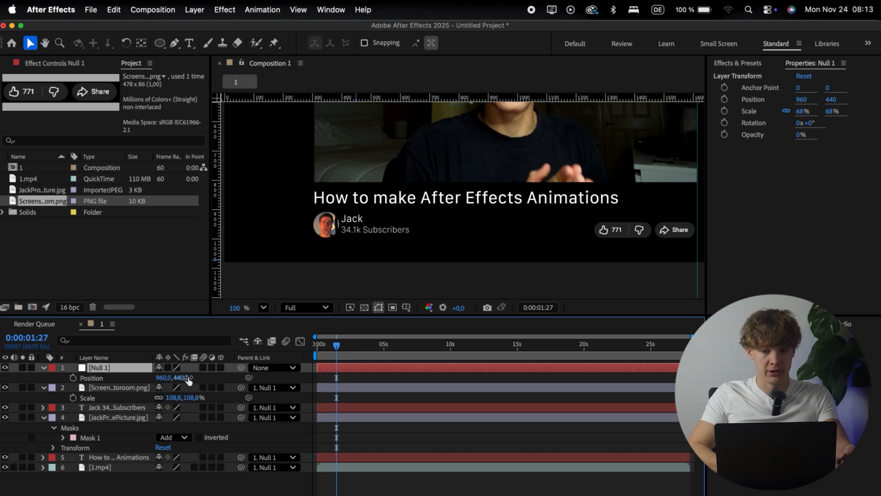
Step: Shift the whole layout upward by setting Null 1's Y position to 256
{"action": "left_click_drag", "start_coordinate": [188, 377], "coordinate": [196, 294]}
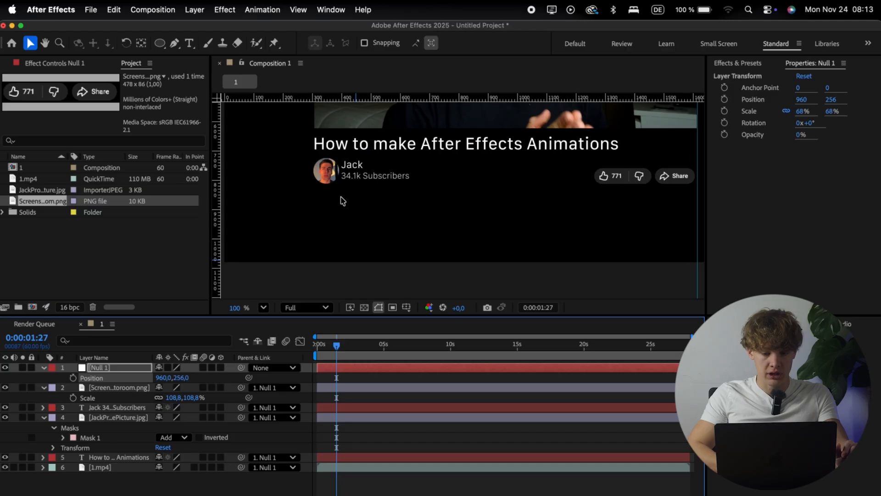
{"action": "scroll", "coordinate": [341, 200], "scroll_direction": "right", "scroll_amount": 2}
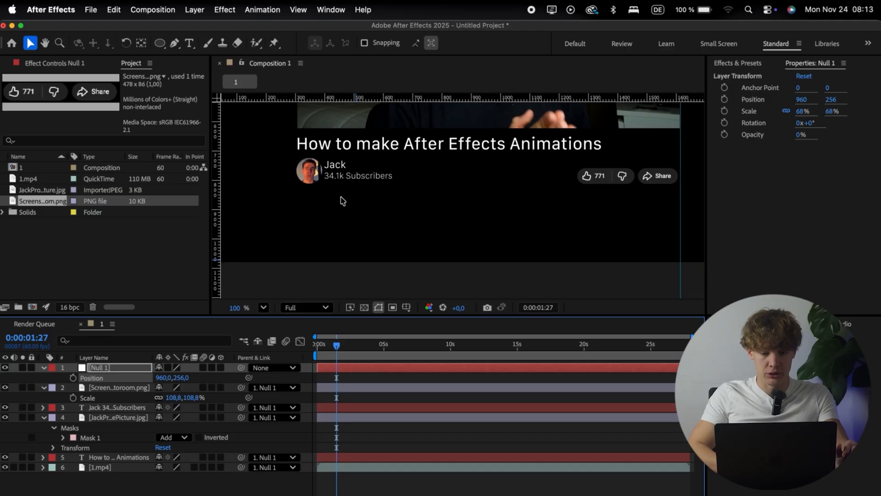
Step: Activate the Rectangle tool with no layer selected and set the shape fill to dark grey 393939
{"action": "left_click", "coordinate": [161, 44]}
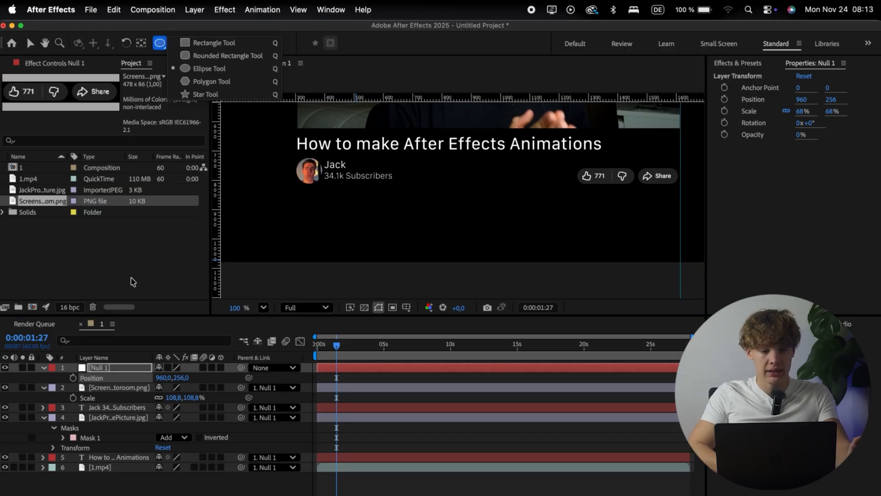
{"action": "left_click", "coordinate": [143, 249]}
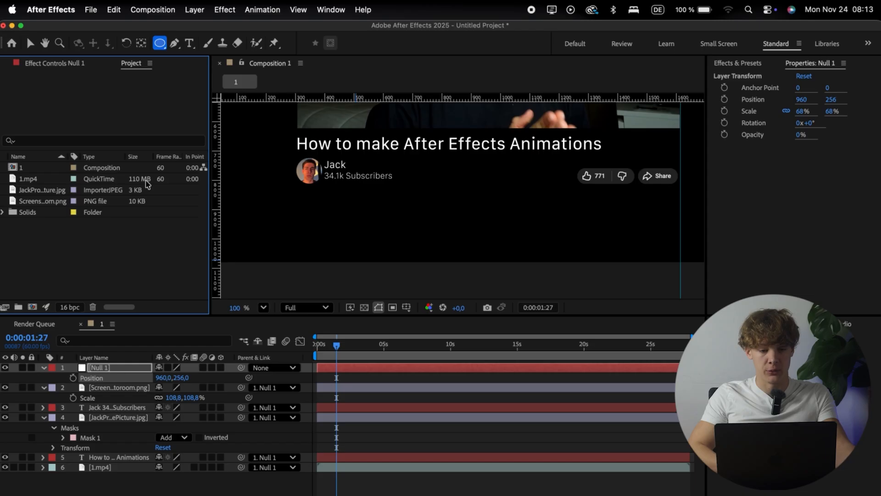
{"action": "left_click", "coordinate": [155, 45]}
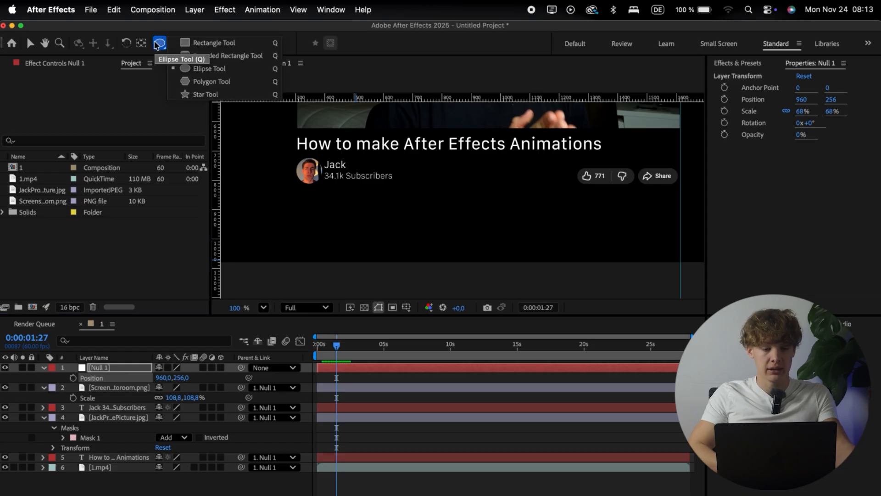
{"action": "left_click", "coordinate": [188, 45]}
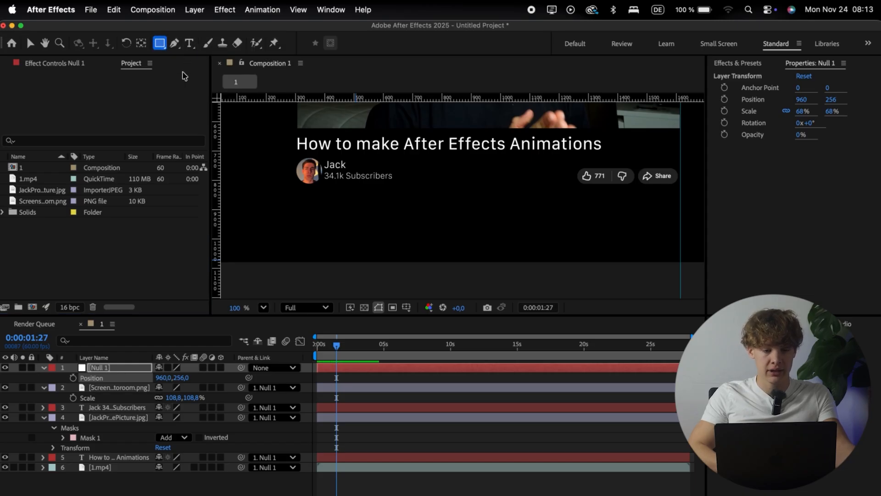
{"action": "key", "text": "F2"}
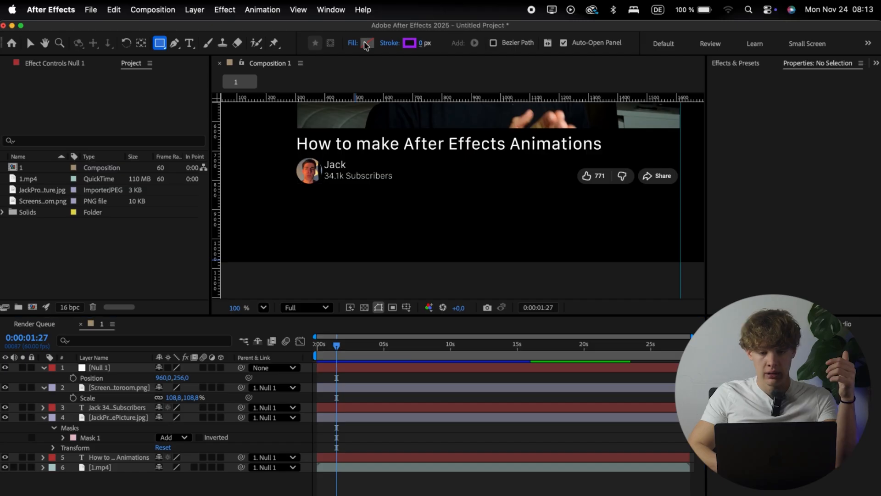
{"action": "left_click", "coordinate": [367, 42]}
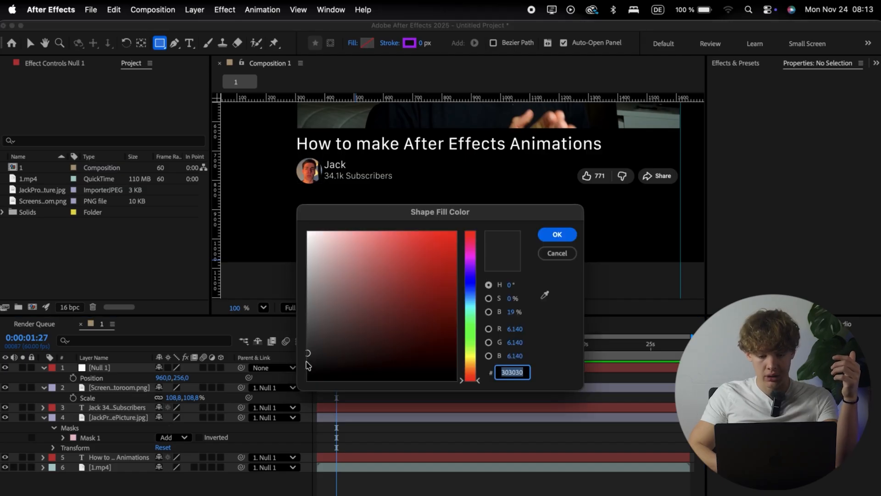
{"action": "left_click", "coordinate": [308, 352]}
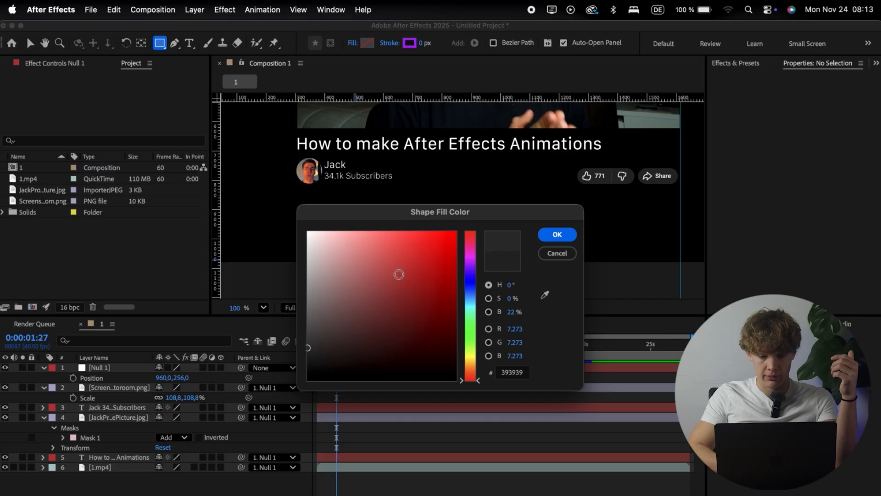
{"action": "left_click", "coordinate": [557, 234]}
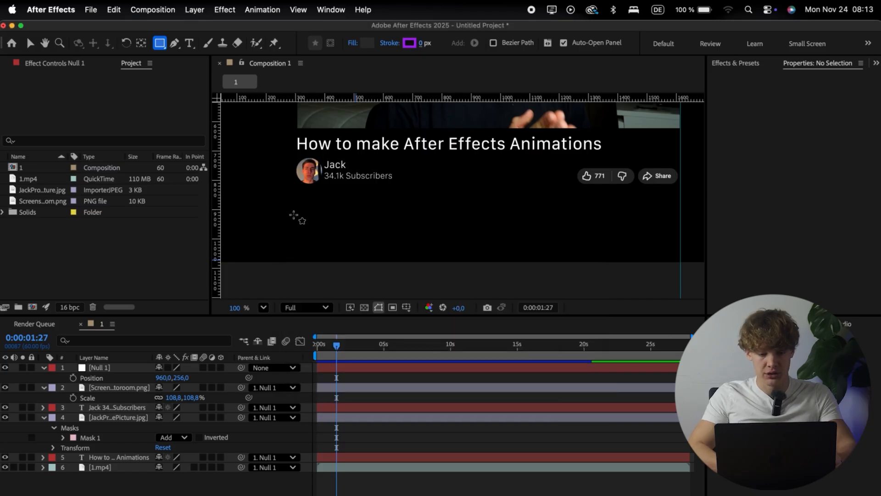
Step: Draw a rectangle about 1309 × 409 px below the channel row, from a new guide at the video's left edge to the right guide, with roundness 41
{"action": "mouse_move", "coordinate": [212, 190]}
{"action": "left_mouse_down"}
{"action": "mouse_move", "coordinate": [296, 189]}
{"action": "mouse_move", "coordinate": [615, 286]}
{"action": "mouse_move", "coordinate": [634, 303]}
{"action": "mouse_move", "coordinate": [681, 309]}
{"action": "left_mouse_up"}
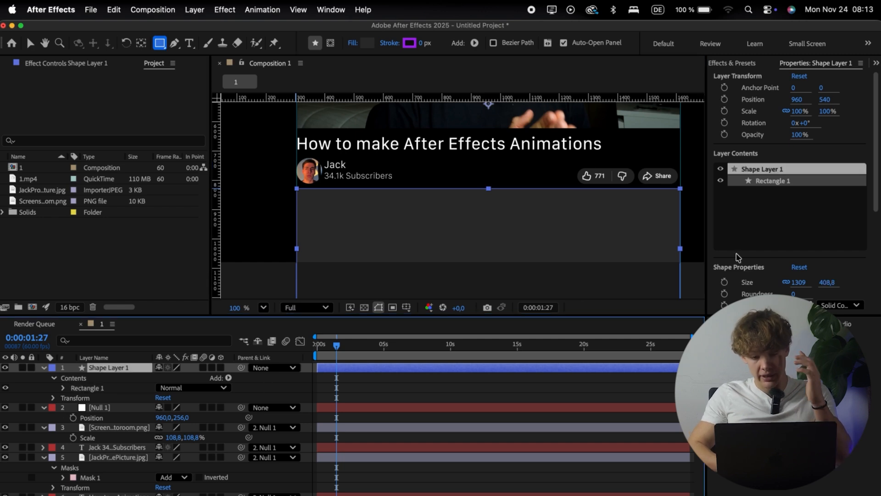
{"action": "scroll", "coordinate": [736, 256], "scroll_direction": "down", "scroll_amount": 2}
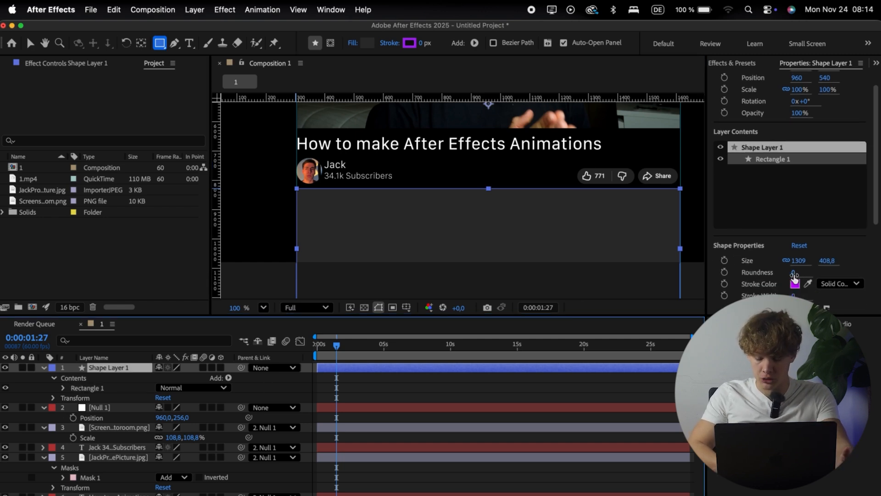
{"action": "left_click_drag", "start_coordinate": [794, 276], "coordinate": [799, 274]}
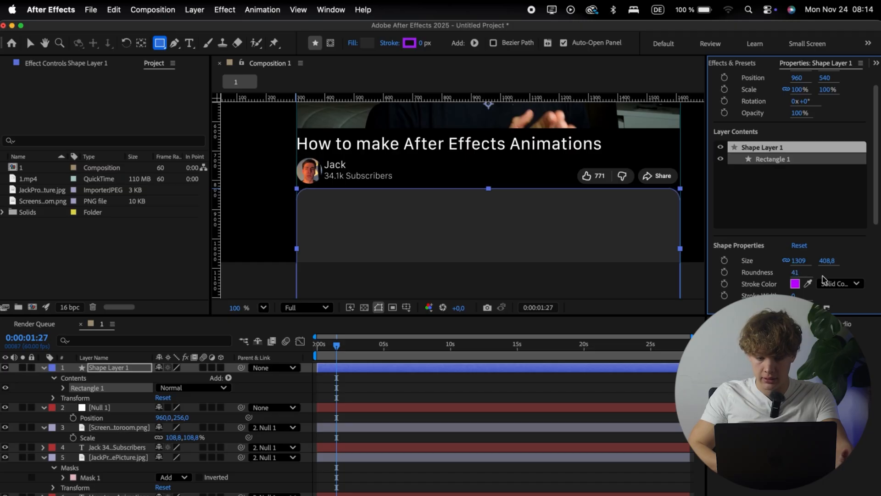
{"action": "left_click", "coordinate": [356, 493]}
{"action": "scroll", "coordinate": [270, 230], "scroll_direction": "up", "scroll_amount": 1}
{"action": "scroll", "coordinate": [268, 229], "scroll_direction": "down", "scroll_amount": 1}
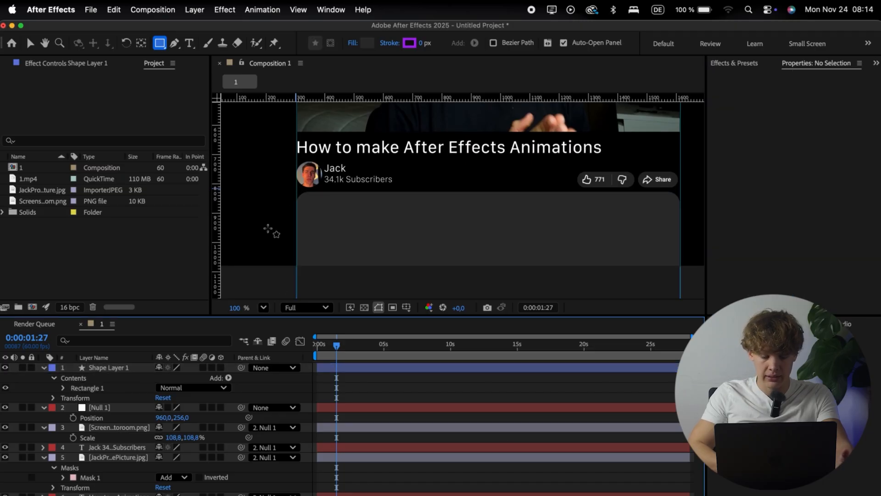
Step: Move the rounded rectangle slightly down, to a Y position of 569
{"action": "left_click", "coordinate": [122, 369]}
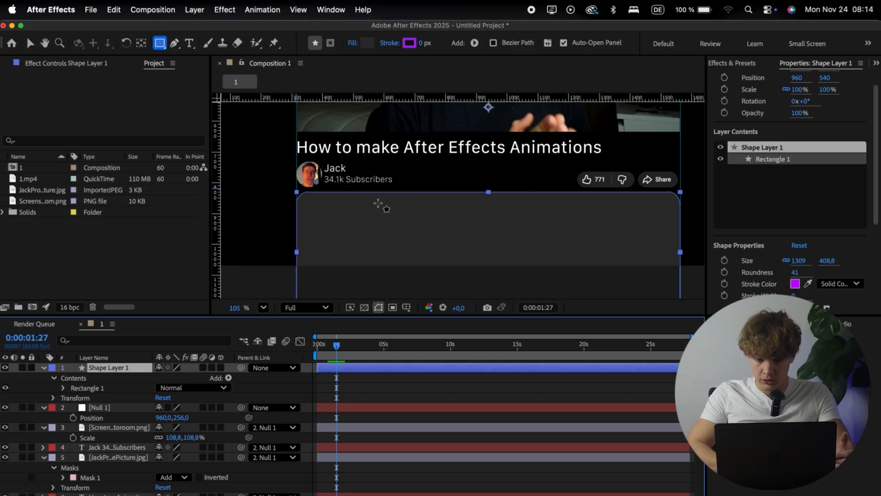
{"action": "scroll", "coordinate": [379, 203], "scroll_direction": "up", "scroll_amount": 5}
{"action": "scroll", "coordinate": [337, 158], "scroll_direction": "down", "scroll_amount": 6}
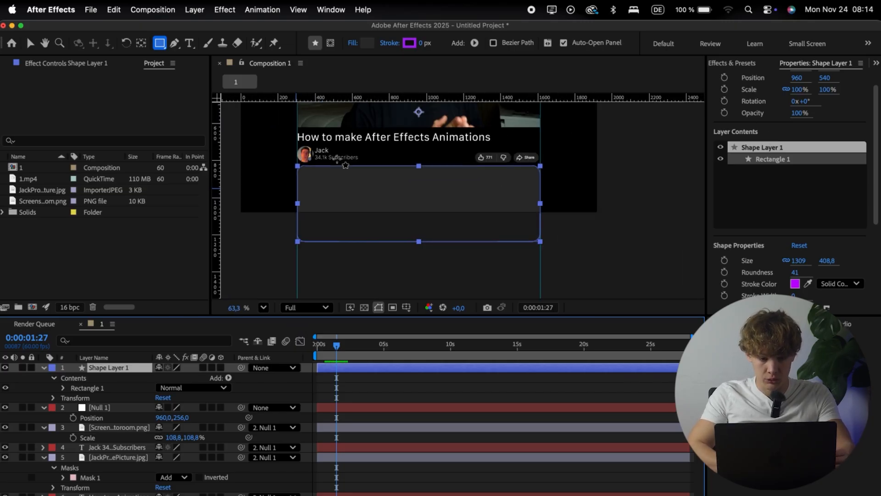
{"action": "scroll", "coordinate": [817, 253], "scroll_direction": "up", "scroll_amount": 3}
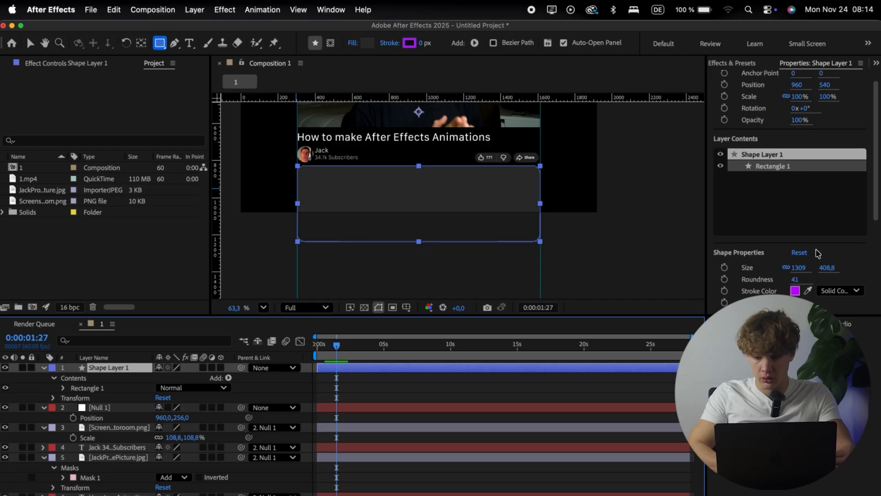
{"action": "left_click_drag", "start_coordinate": [824, 100], "coordinate": [842, 101]}
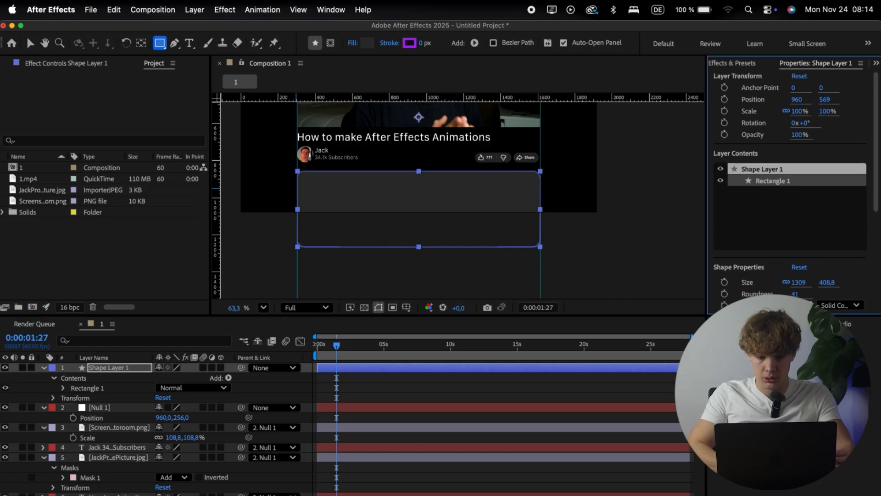
{"action": "left_click", "coordinate": [249, 487]}
Step: Add a text layer inside the description box reading "Apply to Work with me here:" followed by the channel's calendly.com link
{"action": "scroll", "coordinate": [352, 231], "scroll_direction": "up", "scroll_amount": 1}
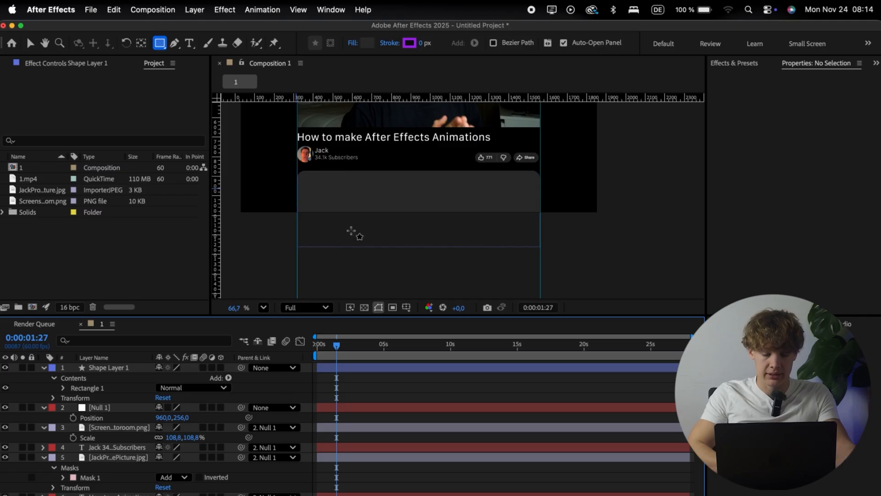
{"action": "scroll", "coordinate": [352, 231], "scroll_direction": "up", "scroll_amount": 2}
{"action": "key", "text": "super+t"}
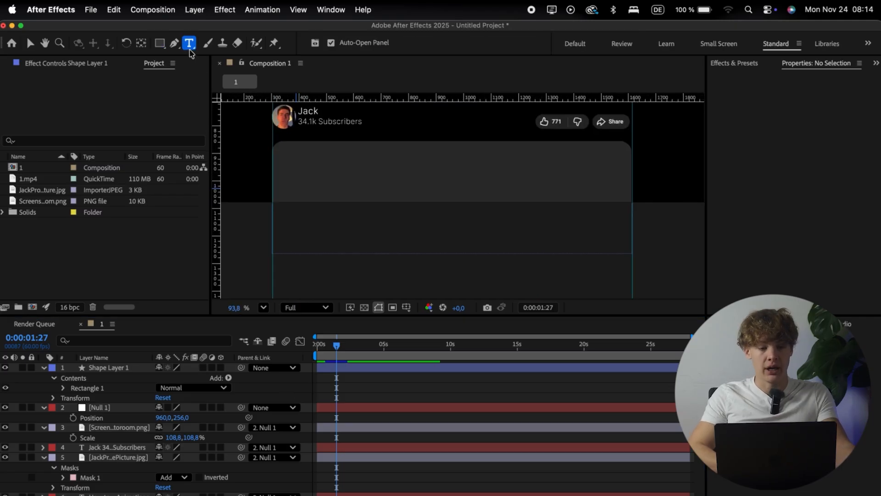
{"action": "left_click", "coordinate": [304, 161]}
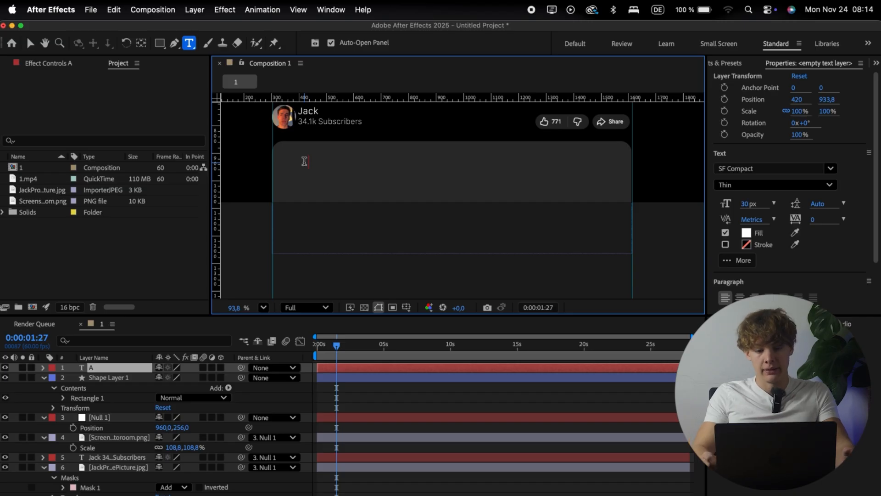
{"action": "type", "text": "A"}
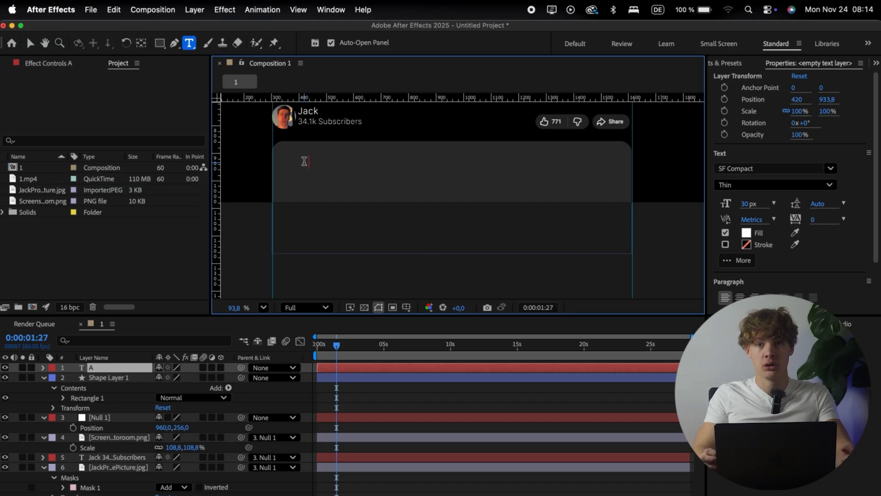
{"action": "type", "text": "pply to"}
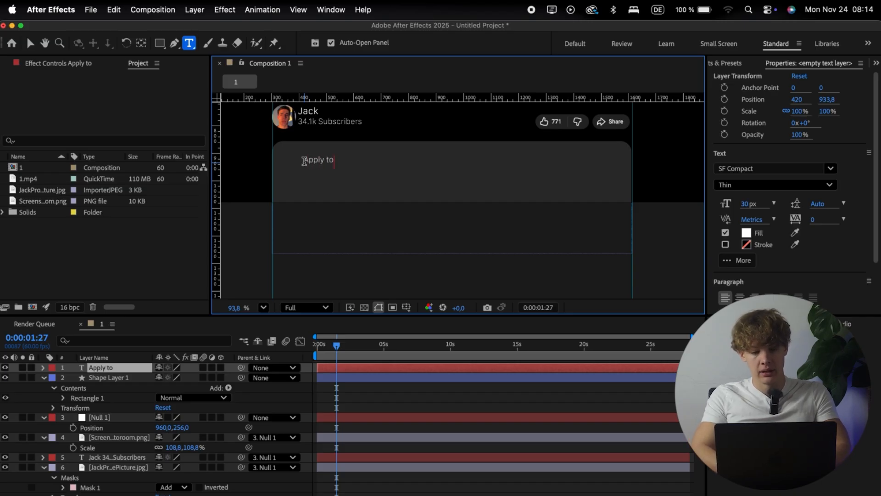
{"action": "type", "text": " Work with m"}
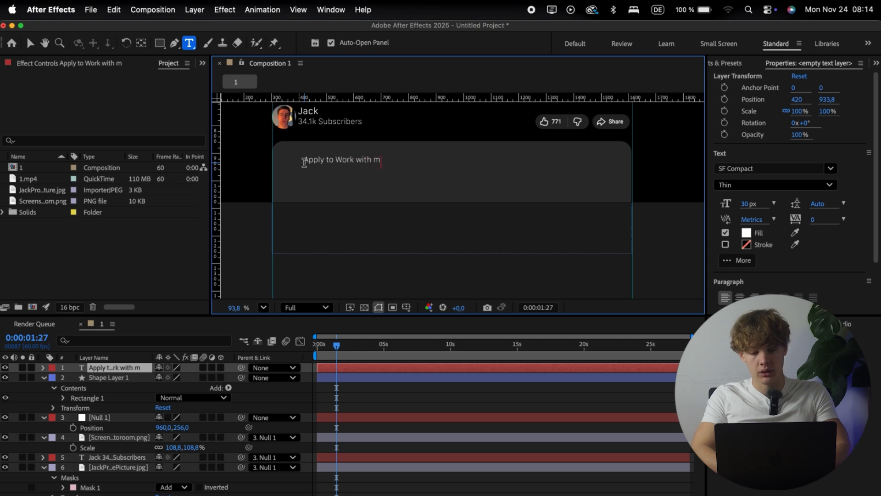
{"action": "type", "text": "e here: "}
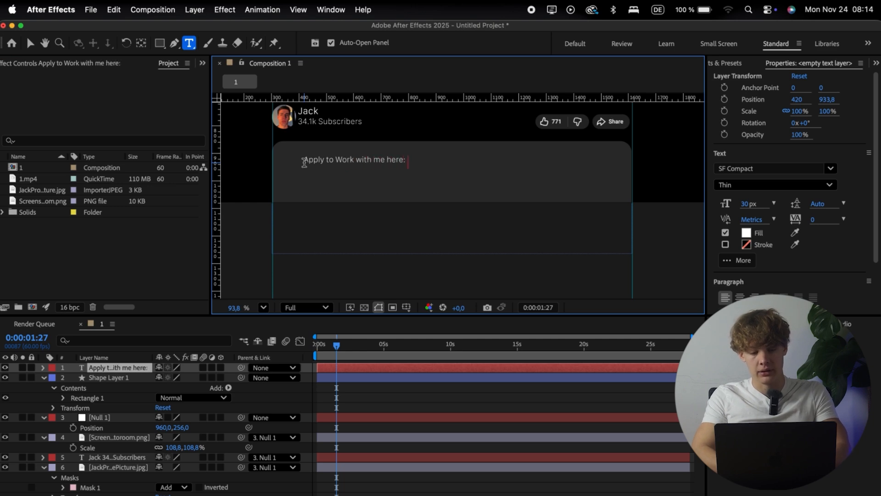
{"action": "type", "text": "calendly"}
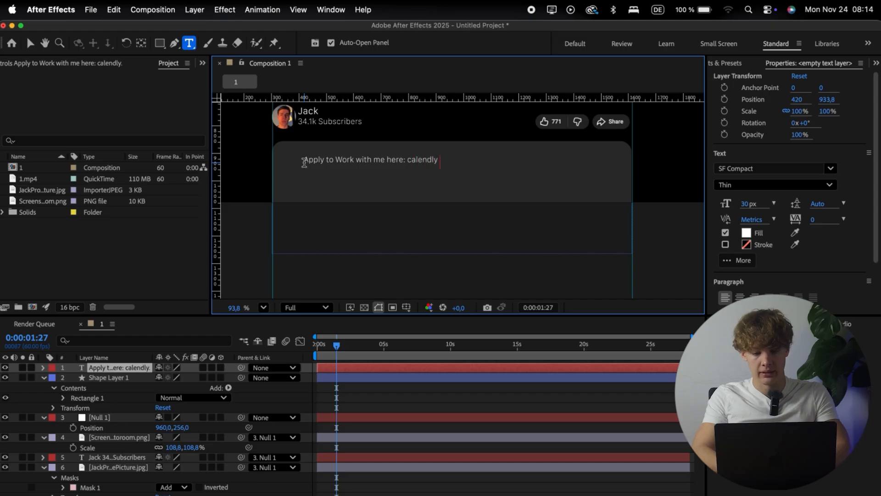
{"action": "type", "text": ".com/Ja"}
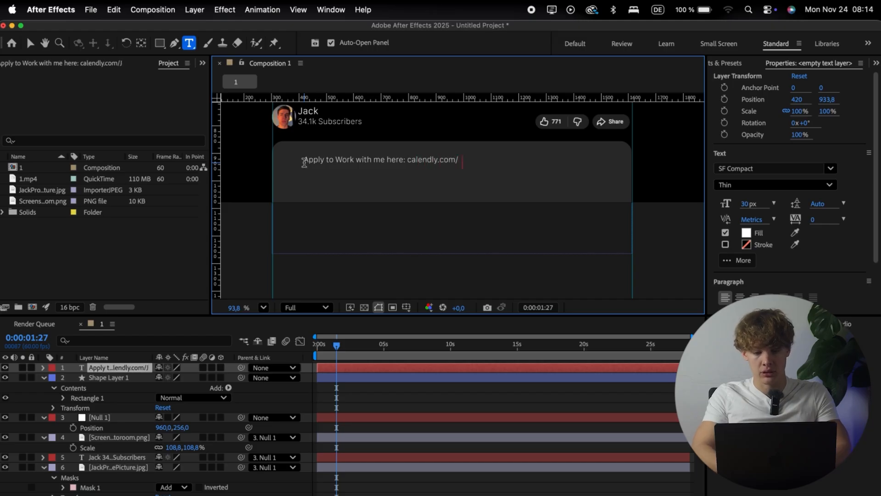
{"action": "type", "text": "ck"}
{"action": "left_click", "coordinate": [219, 370]}
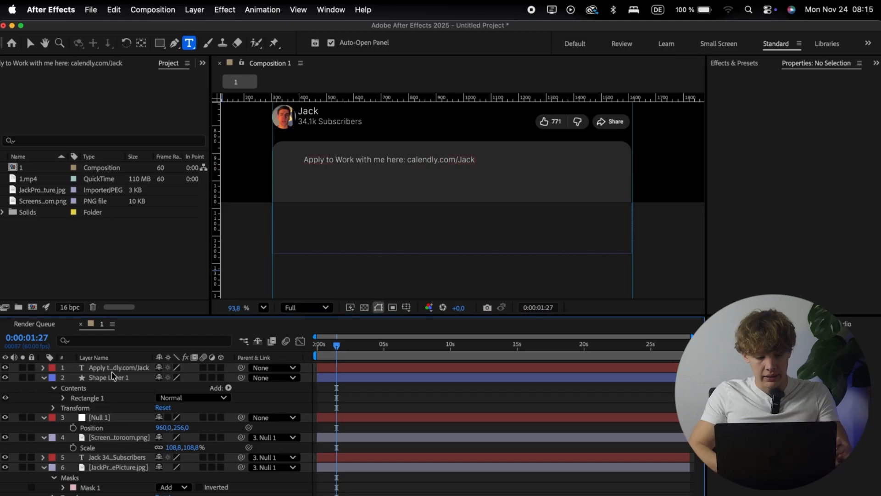
Step: Move the description text toward the box's left edge by setting its X position to 345
{"action": "left_click", "coordinate": [121, 367]}
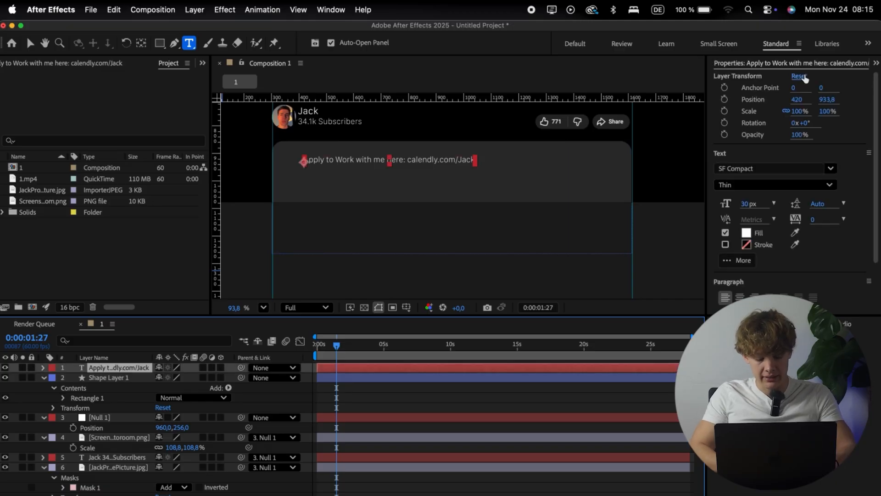
{"action": "left_click_drag", "start_coordinate": [798, 94], "coordinate": [756, 94]}
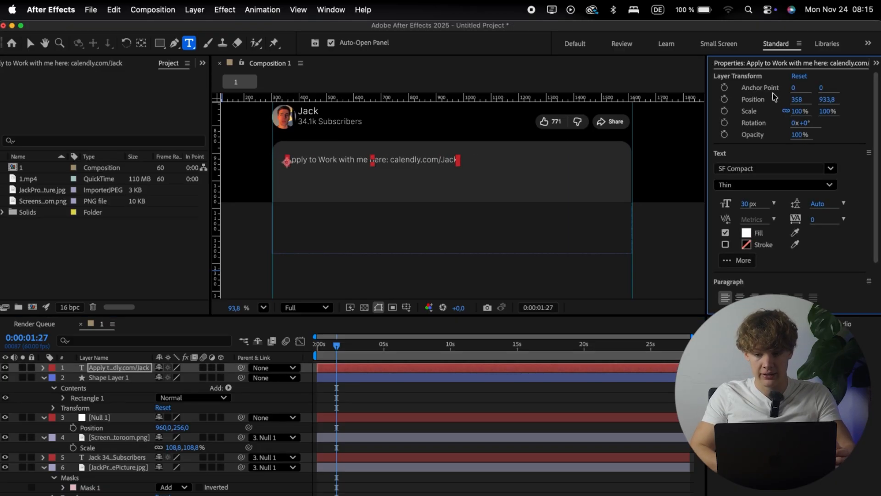
{"action": "scroll", "coordinate": [277, 161], "scroll_direction": "up", "scroll_amount": 5}
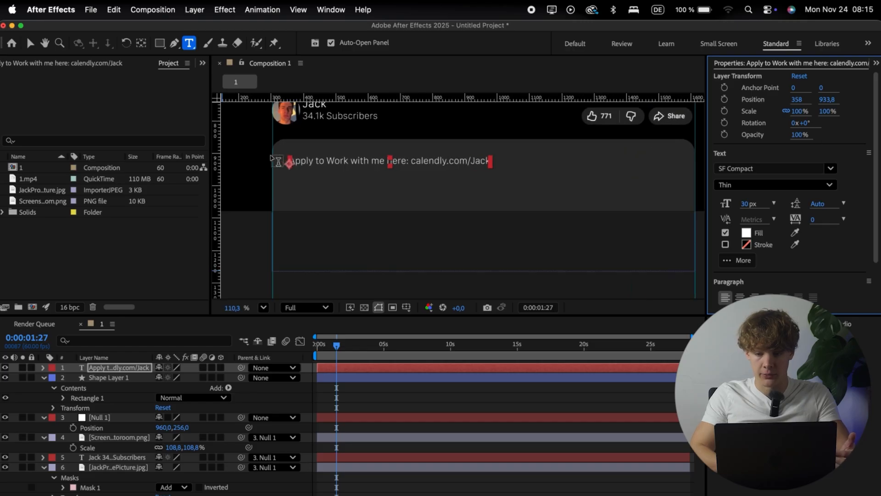
{"action": "scroll", "coordinate": [277, 161], "scroll_direction": "down", "scroll_amount": 3}
{"action": "left_click_drag", "start_coordinate": [794, 99], "coordinate": [785, 99]}
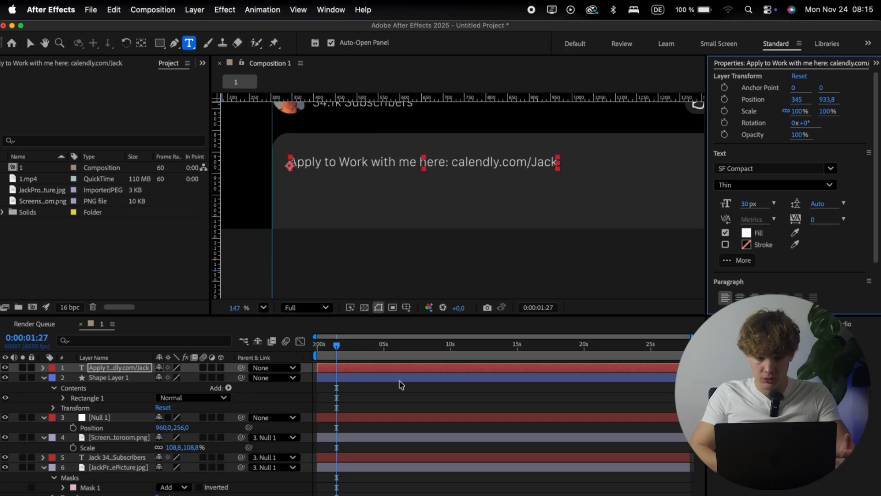
{"action": "left_click", "coordinate": [198, 408]}
Step: Append a line to the description text, after a blank line, reading "Instagram:" followed by the channel's Instagram.com link
{"action": "left_click", "coordinate": [513, 158]}
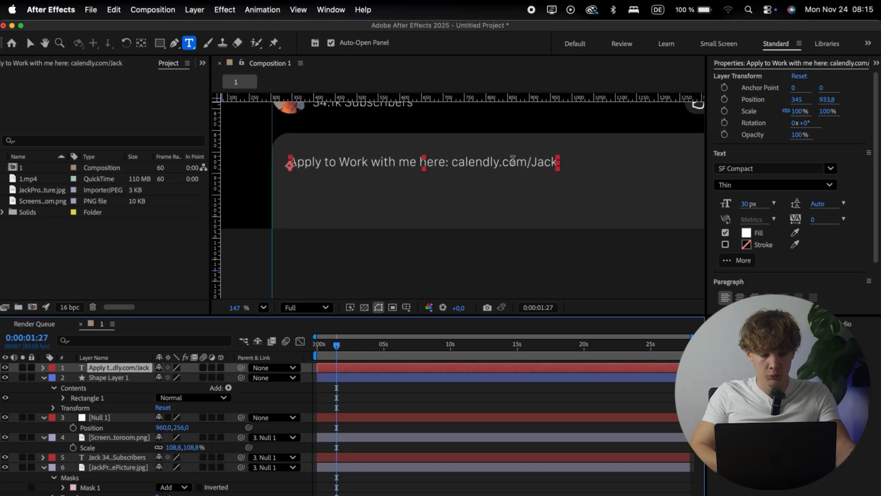
{"action": "left_click", "coordinate": [553, 158]}
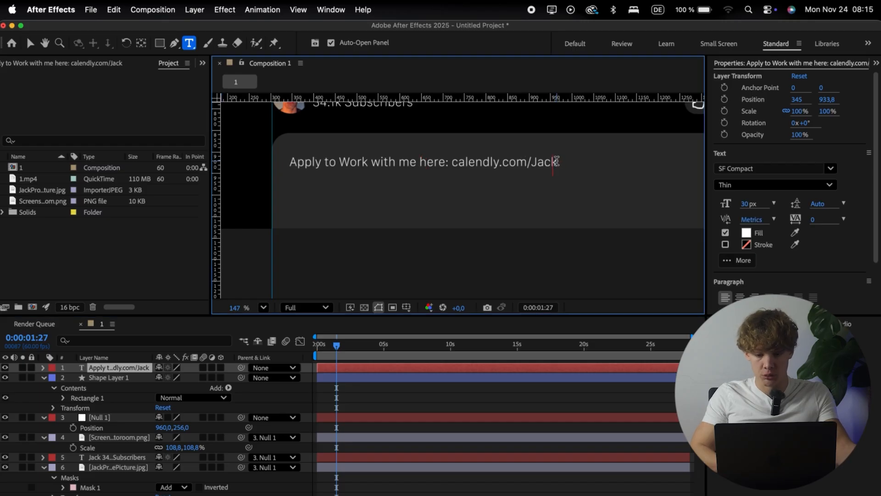
{"action": "key", "text": "Return"}
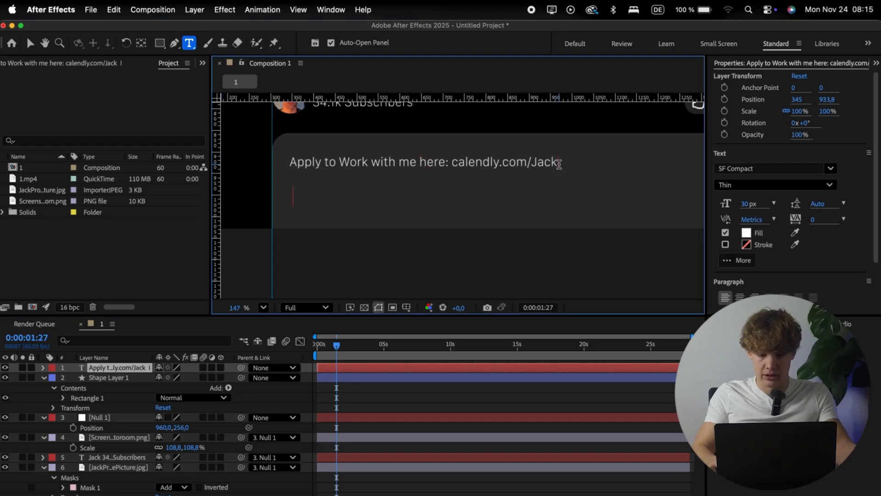
{"action": "type", "text": "Insta"}
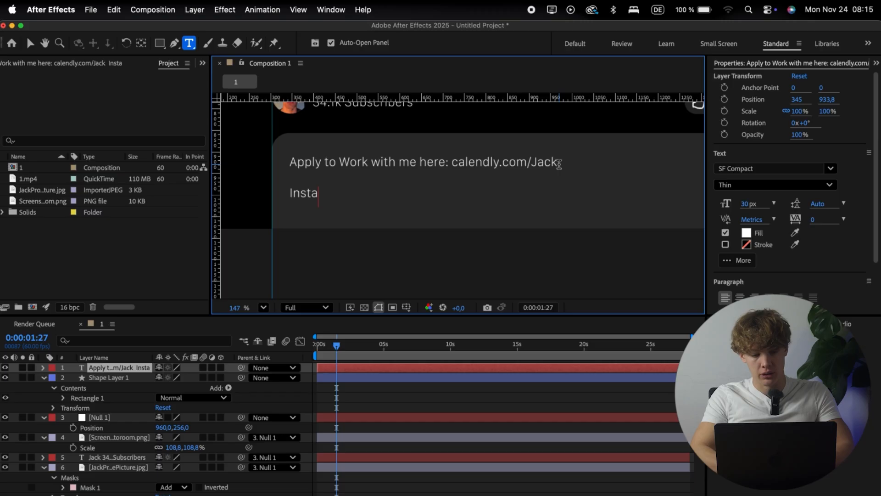
{"action": "type", "text": "gram: Instagram.com/Jack"}
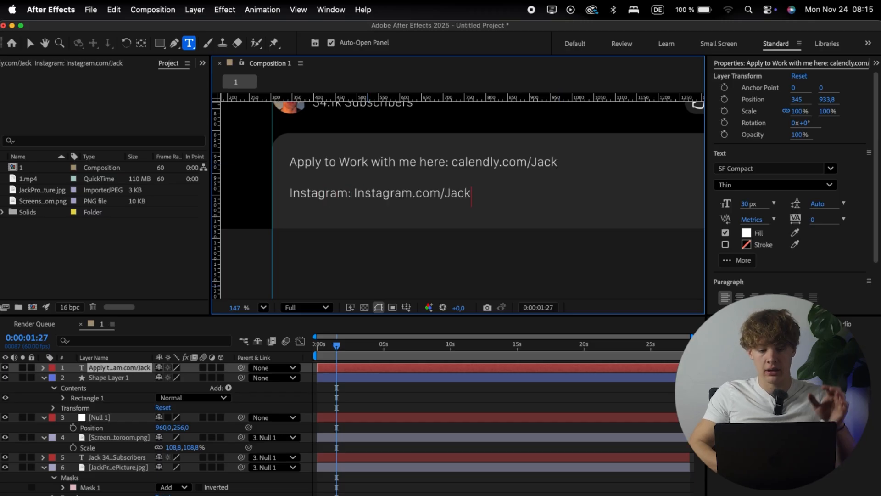
{"action": "left_click", "coordinate": [368, 398]}
Step: Color only the calendly.com link in the description text blue with fill 0051FF
{"action": "scroll", "coordinate": [281, 248], "scroll_direction": "up", "scroll_amount": 3}
{"action": "scroll", "coordinate": [281, 248], "scroll_direction": "down", "scroll_amount": 5}
{"action": "scroll", "coordinate": [281, 247], "scroll_direction": "up", "scroll_amount": 5}
{"action": "scroll", "coordinate": [282, 248], "scroll_direction": "up", "scroll_amount": 2}
{"action": "scroll", "coordinate": [282, 248], "scroll_direction": "right", "scroll_amount": 3}
{"action": "scroll", "coordinate": [281, 248], "scroll_direction": "up", "scroll_amount": 1}
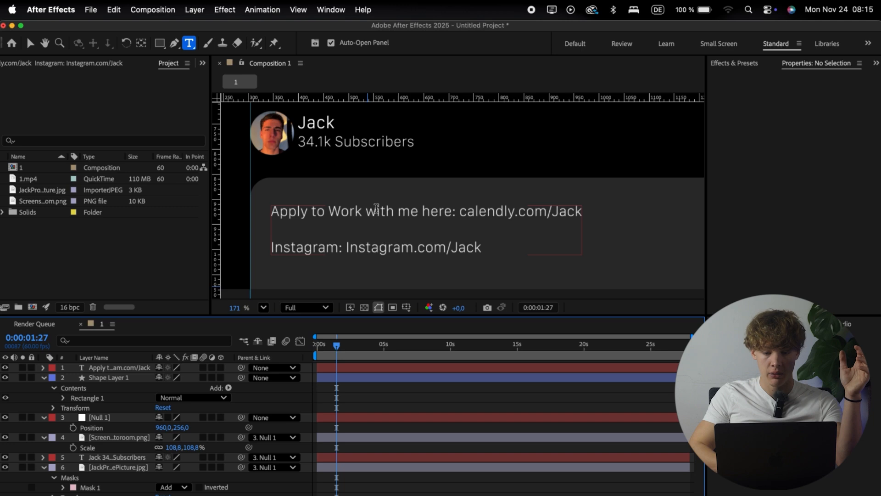
{"action": "left_click_drag", "start_coordinate": [460, 213], "coordinate": [583, 213]}
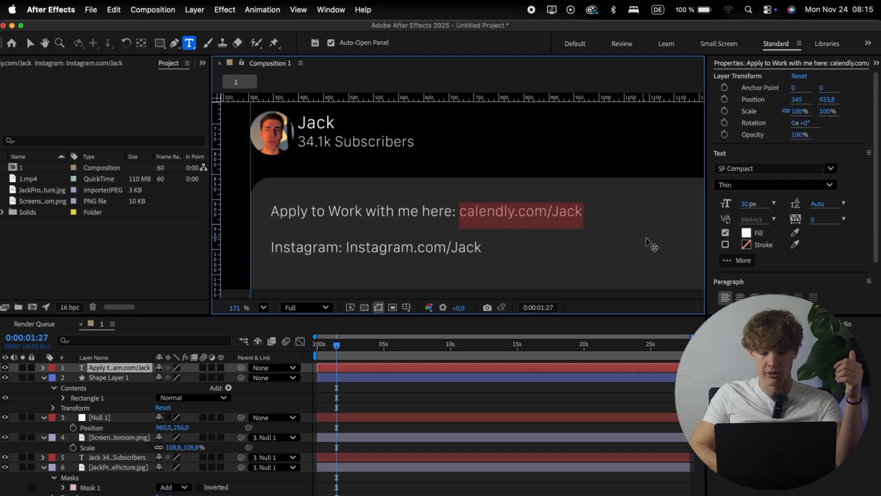
{"action": "left_click", "coordinate": [745, 234]}
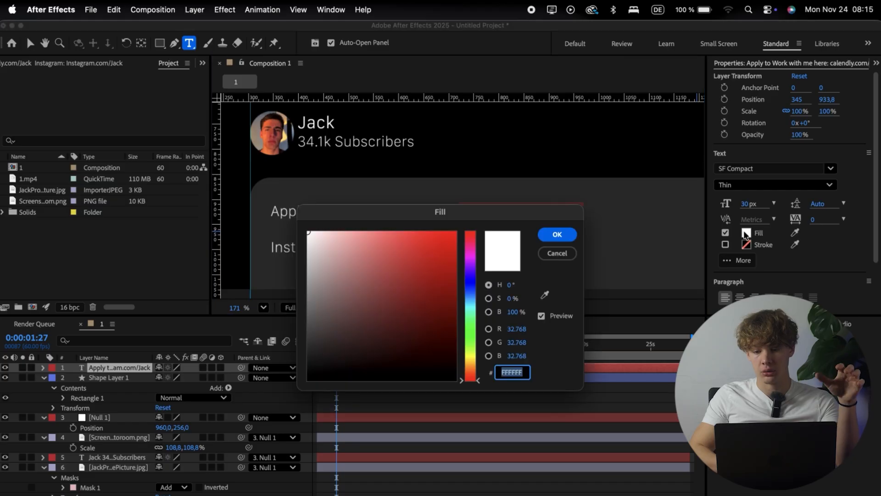
{"action": "left_click", "coordinate": [470, 284]}
{"action": "left_click_drag", "start_coordinate": [471, 283], "coordinate": [512, 160]}
{"action": "left_click_drag", "start_coordinate": [495, 213], "coordinate": [479, 276]}
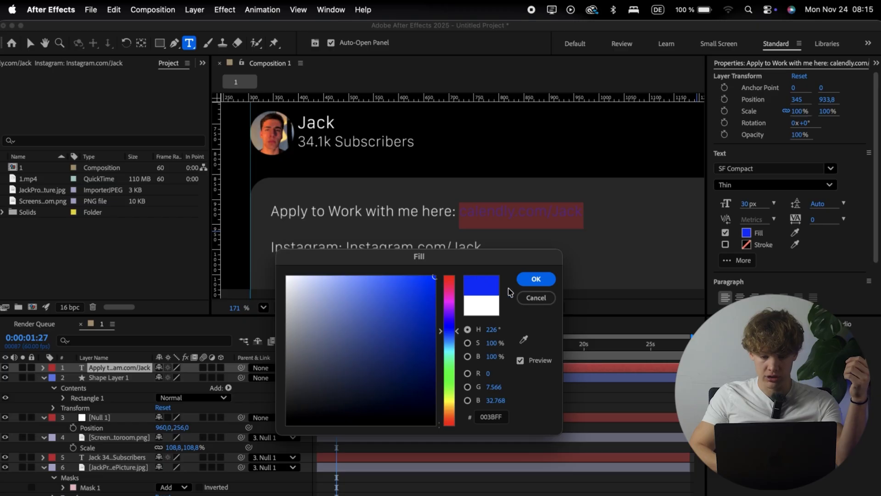
{"action": "left_click_drag", "start_coordinate": [449, 333], "coordinate": [449, 336]}
{"action": "left_click", "coordinate": [538, 284]}
{"action": "left_click", "coordinate": [283, 393]}
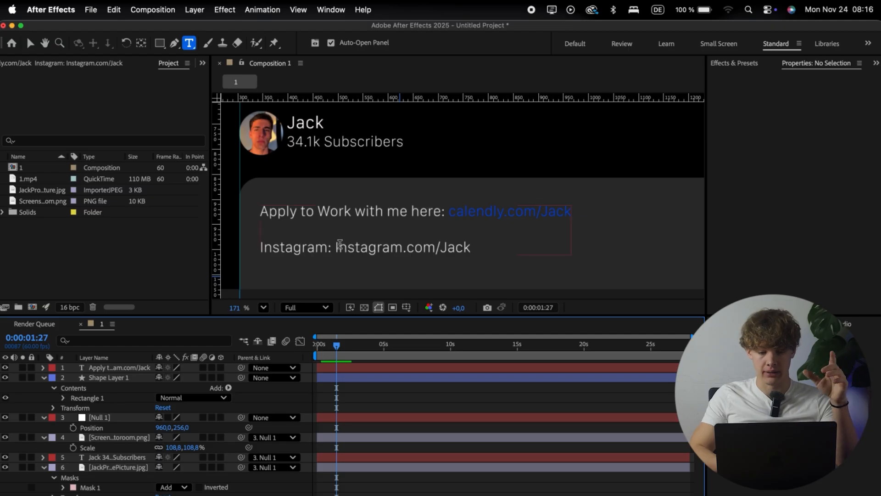
Step: Copy the calendly.com link's fill color 0051FF and apply it to the Instagram.com link in the description text
{"action": "left_click_drag", "start_coordinate": [452, 212], "coordinate": [502, 216]}
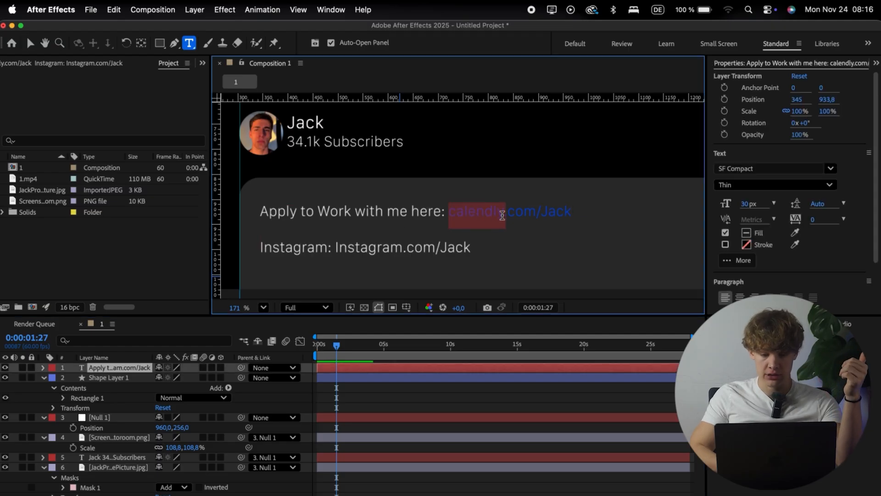
{"action": "left_click", "coordinate": [747, 233]}
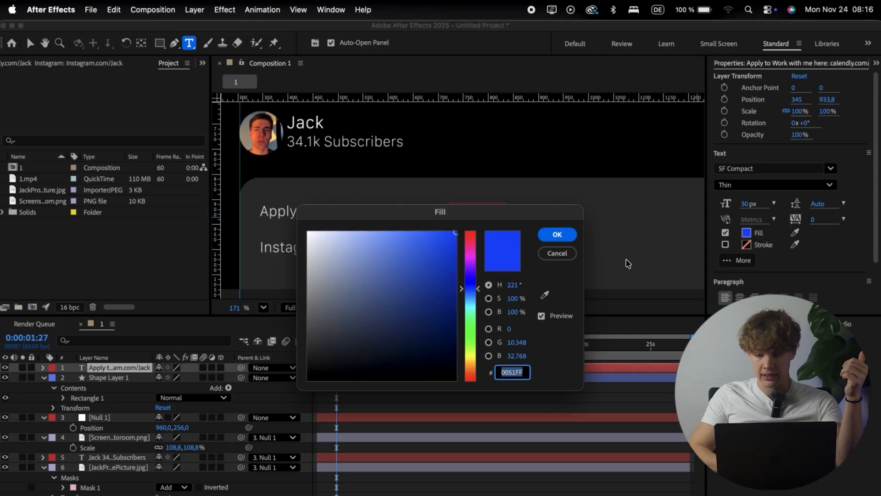
{"action": "left_click", "coordinate": [550, 234]}
{"action": "left_click_drag", "start_coordinate": [336, 247], "coordinate": [472, 248]}
{"action": "left_click", "coordinate": [749, 230]}
{"action": "type", "text": "0026FF"}
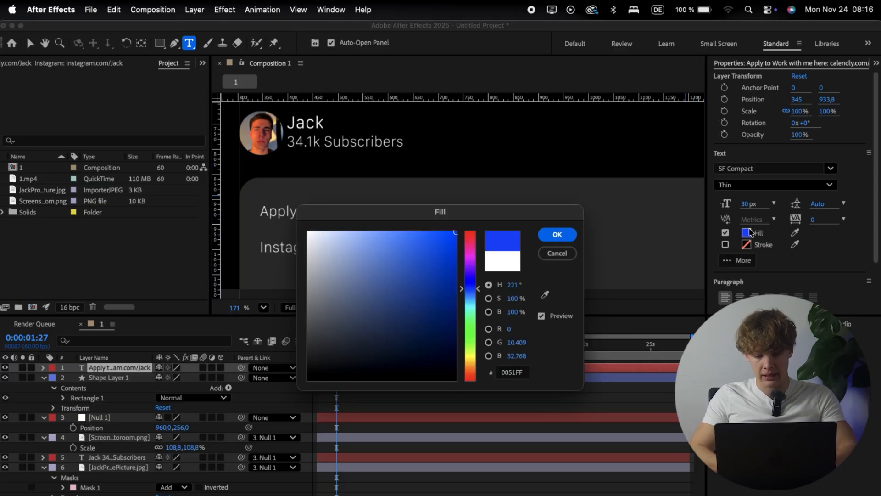
{"action": "key", "text": "Return"}
{"action": "left_click", "coordinate": [285, 358]}
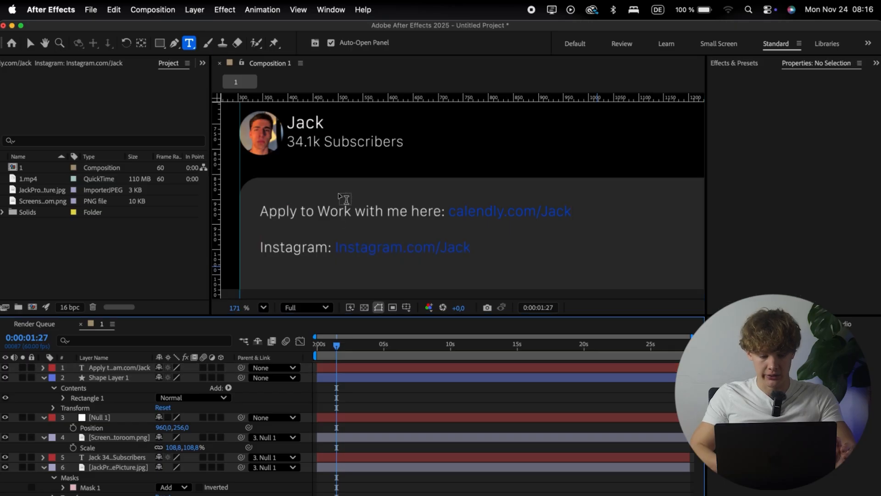
Step: Collapse the expanded properties of all layers in the composition's layer stack
{"action": "scroll", "coordinate": [345, 199], "scroll_direction": "down", "scroll_amount": 5}
{"action": "scroll", "coordinate": [340, 192], "scroll_direction": "down", "scroll_amount": 3}
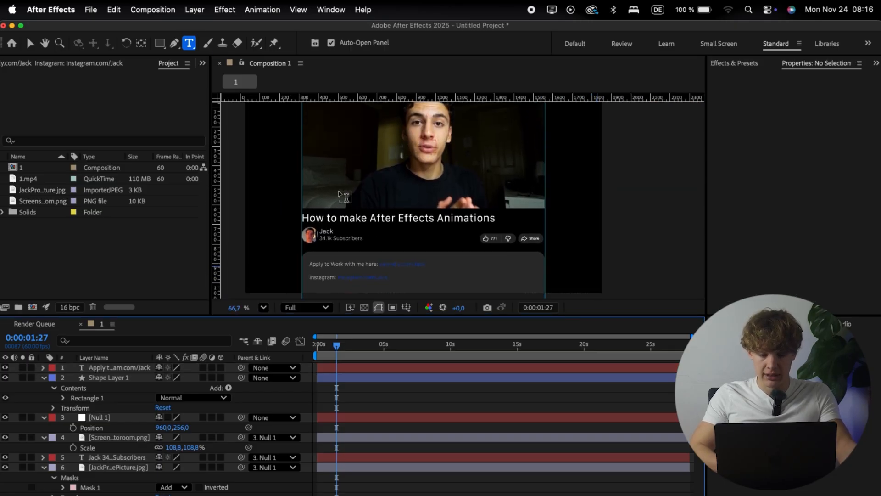
{"action": "scroll", "coordinate": [342, 195], "scroll_direction": "up", "scroll_amount": 3}
{"action": "scroll", "coordinate": [342, 195], "scroll_direction": "down", "scroll_amount": 5}
{"action": "scroll", "coordinate": [345, 197], "scroll_direction": "up", "scroll_amount": 2}
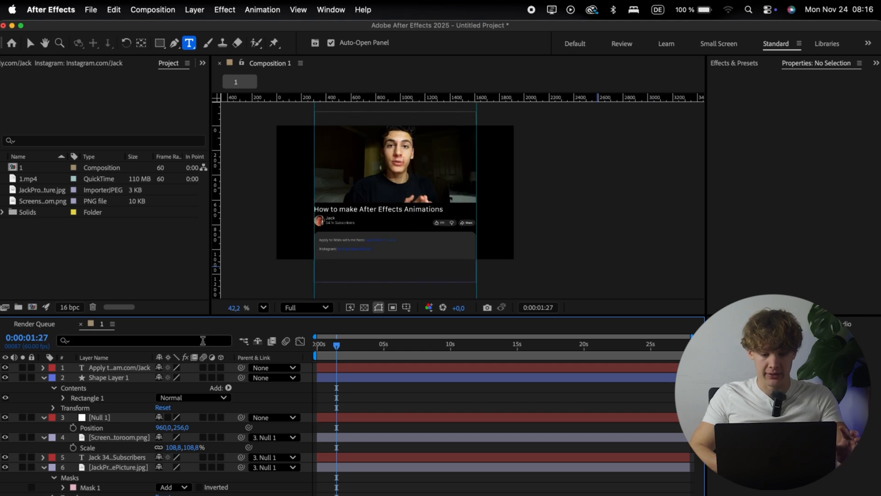
{"action": "left_click", "coordinate": [44, 378]}
{"action": "left_click", "coordinate": [43, 387]}
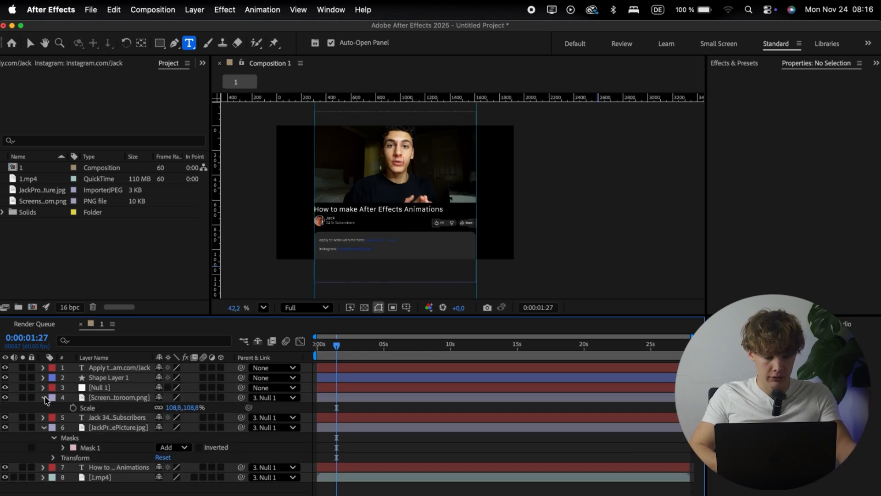
{"action": "left_click", "coordinate": [44, 398]}
{"action": "left_click", "coordinate": [43, 417]}
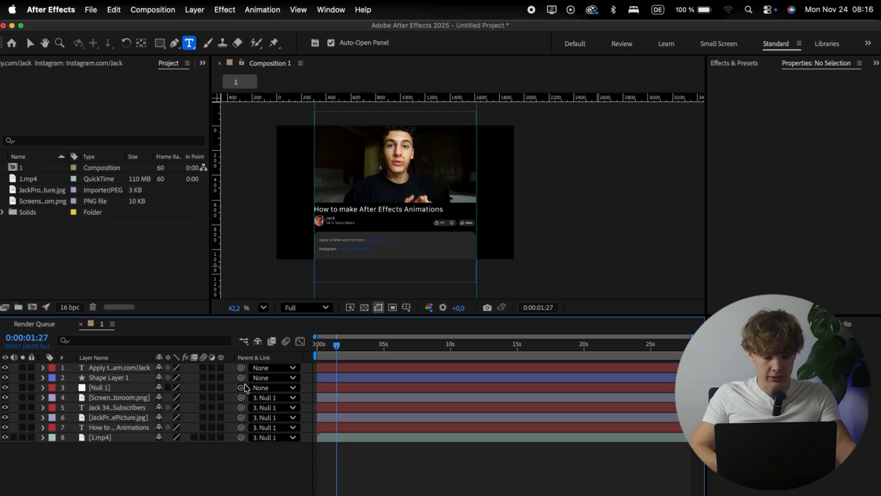
Step: Parent the description text and Shape Layer 1 to Null 1, and move Null 1 to the top of the layer stack
{"action": "left_click_drag", "start_coordinate": [244, 368], "coordinate": [136, 367]}
{"action": "left_click", "coordinate": [136, 388]}
{"action": "left_click", "coordinate": [136, 456]}
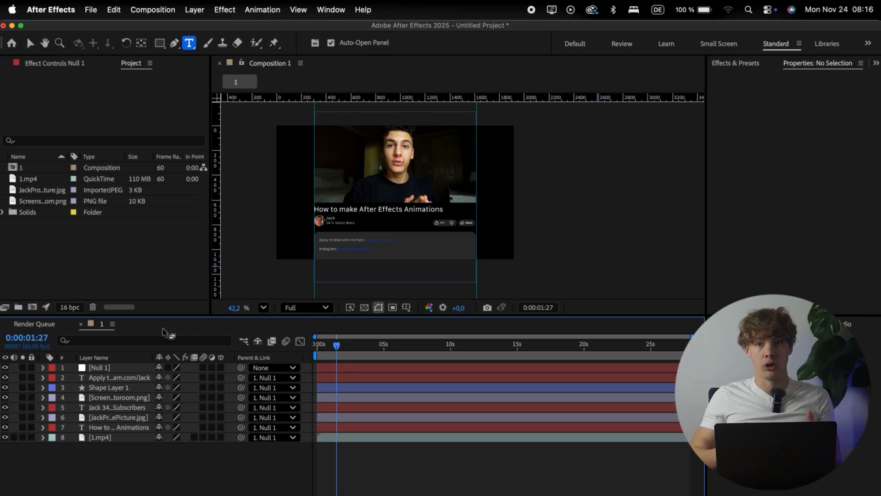
{"action": "scroll", "coordinate": [354, 175], "scroll_direction": "up", "scroll_amount": 3}
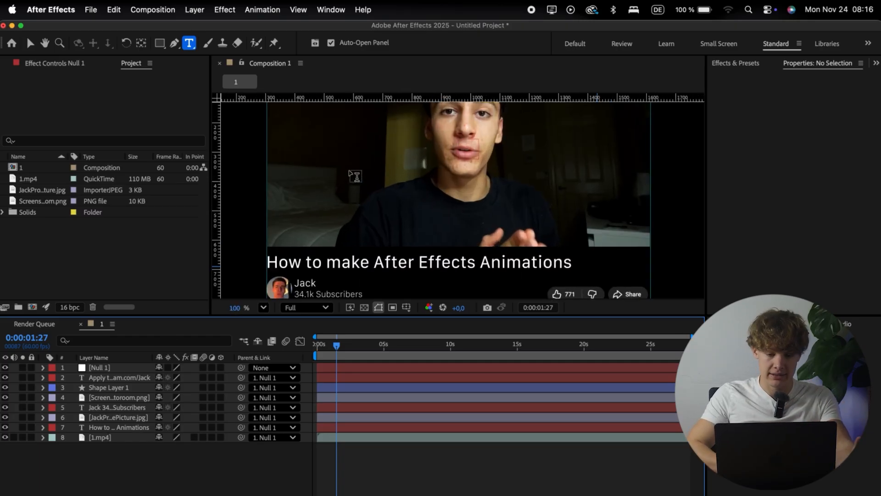
{"action": "scroll", "coordinate": [356, 177], "scroll_direction": "down", "scroll_amount": 1}
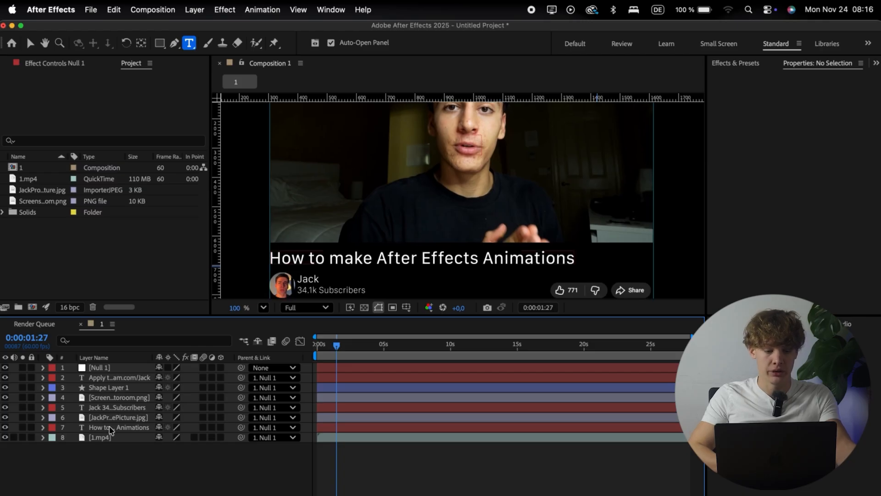
Step: Find the Drop Shadow effect and apply it to the "How to make After Effects Animations" title text layer
{"action": "left_click", "coordinate": [110, 429]}
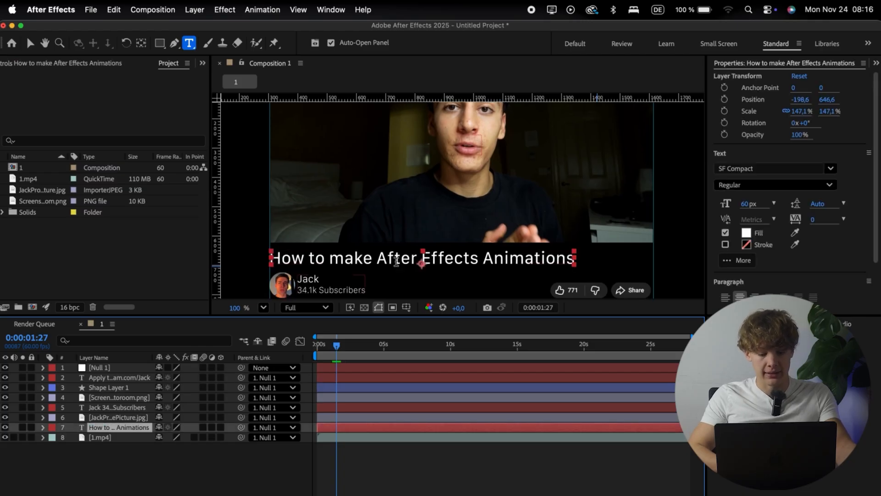
{"action": "left_click", "coordinate": [876, 63]}
{"action": "left_click", "coordinate": [781, 80]}
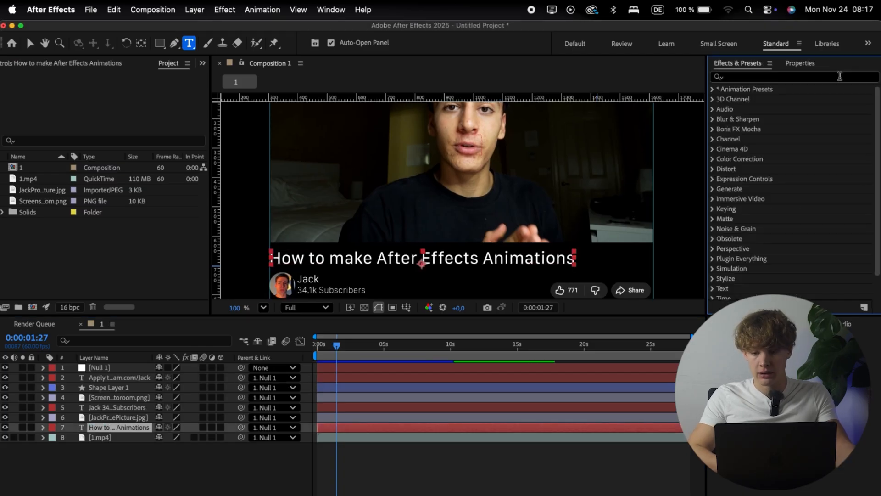
{"action": "type", "text": "dr"}
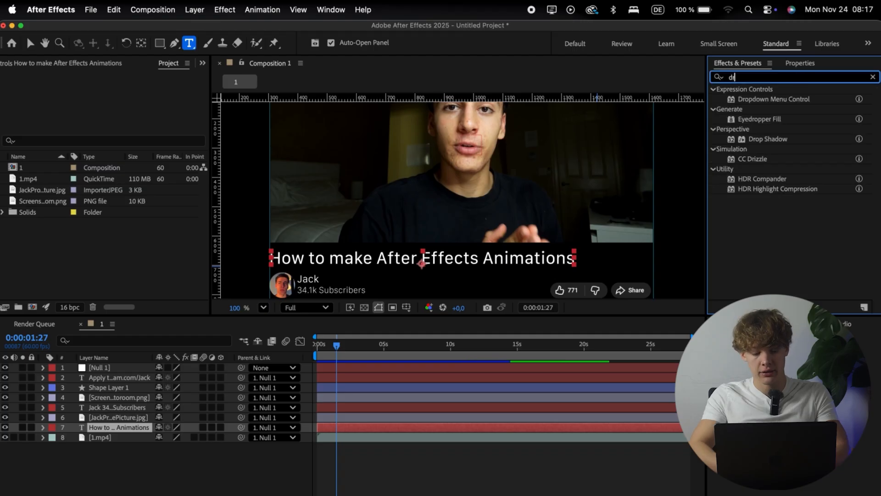
{"action": "left_click_drag", "start_coordinate": [767, 138], "coordinate": [151, 429]}
{"action": "key", "text": "v"}
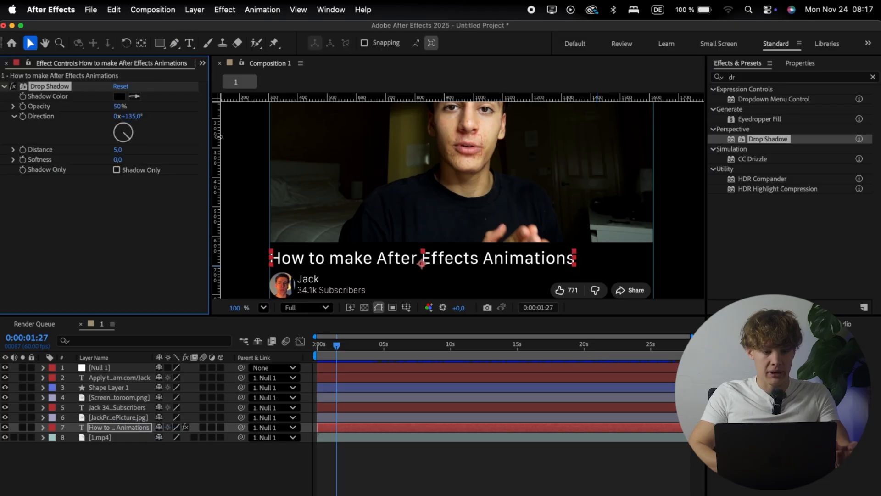
Step: Set the shadow color of the title's Drop Shadow effect to white
{"action": "left_click", "coordinate": [122, 96]}
{"action": "left_click_drag", "start_coordinate": [315, 245], "coordinate": [253, 179]}
{"action": "key", "text": "Return"}
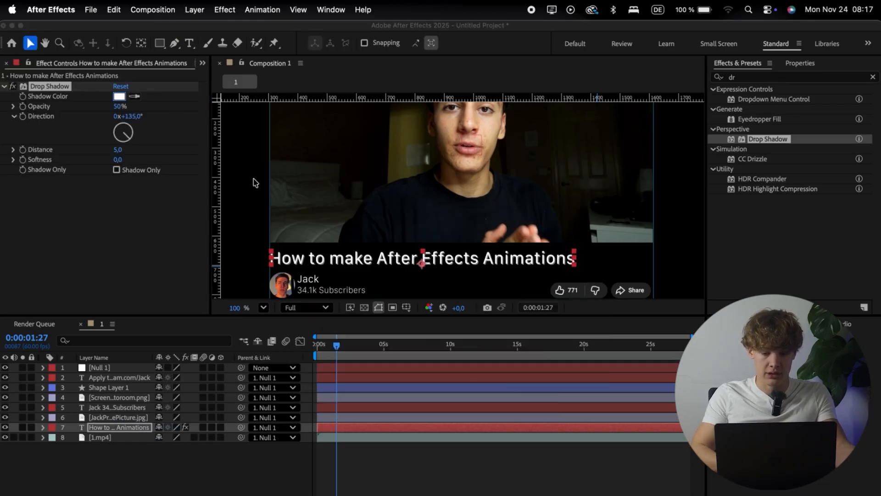
Step: Turn the title's drop shadow into a soft glow with distance 0, softness 34 and opacity 55%
{"action": "scroll", "coordinate": [289, 246], "scroll_direction": "up", "scroll_amount": 5}
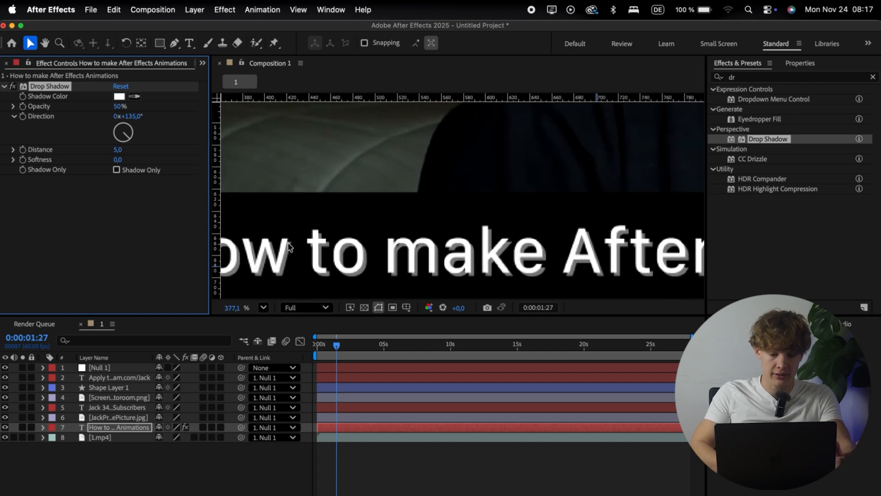
{"action": "left_click_drag", "start_coordinate": [117, 153], "coordinate": [139, 158]}
{"action": "scroll", "coordinate": [284, 141], "scroll_direction": "down", "scroll_amount": 5}
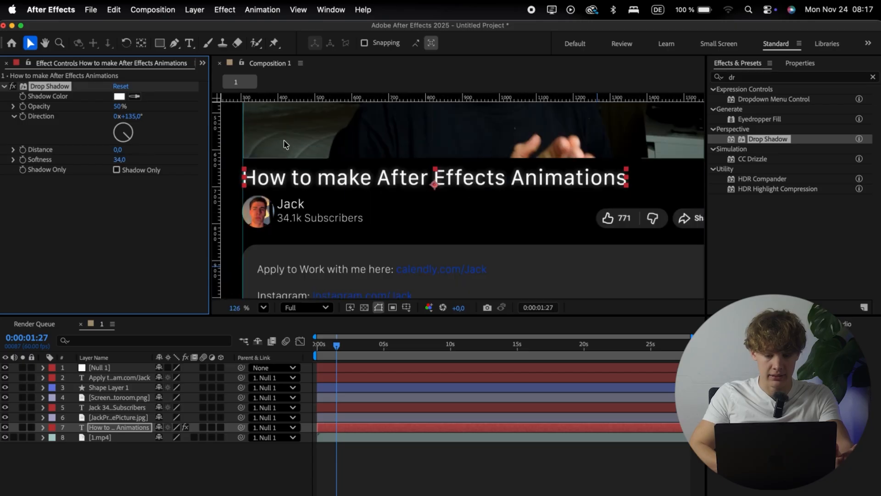
{"action": "scroll", "coordinate": [284, 139], "scroll_direction": "down", "scroll_amount": 2}
{"action": "scroll", "coordinate": [284, 139], "scroll_direction": "up", "scroll_amount": 3}
{"action": "left_click_drag", "start_coordinate": [119, 106], "coordinate": [124, 106]}
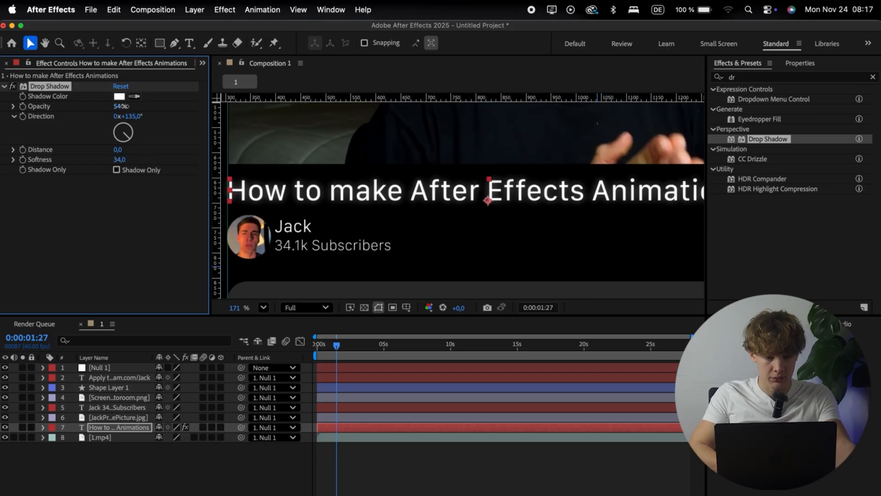
{"action": "left_click", "coordinate": [99, 464]}
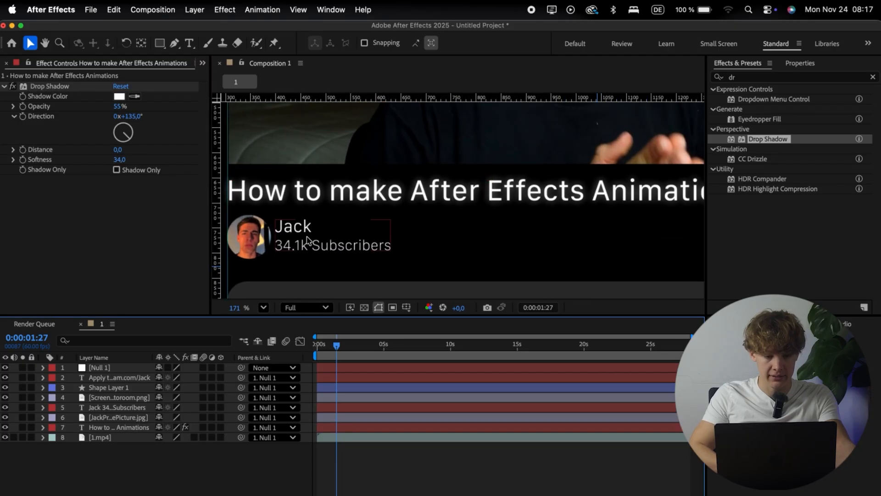
{"action": "scroll", "coordinate": [334, 223], "scroll_direction": "down", "scroll_amount": 3}
{"action": "scroll", "coordinate": [335, 223], "scroll_direction": "up", "scroll_amount": 3}
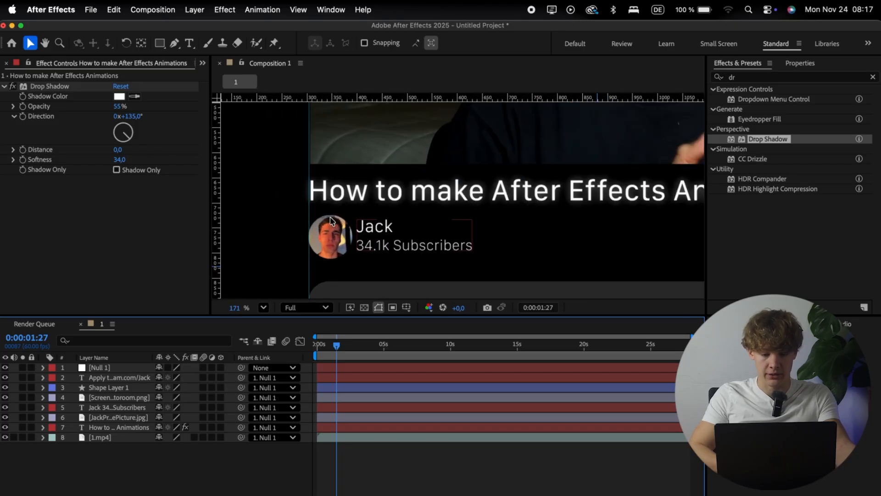
Step: Copy the title's Drop Shadow effect and paste it onto the channel name and subscribers text layer
{"action": "left_click", "coordinate": [59, 87]}
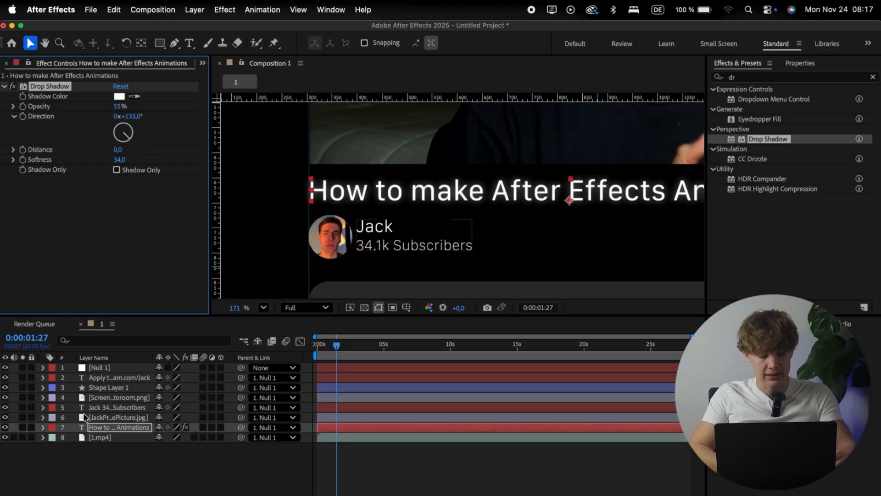
{"action": "left_click", "coordinate": [116, 407]}
{"action": "key", "text": "cmd+v"}
{"action": "left_click", "coordinate": [133, 477]}
Step: Paste the copied Drop Shadow effect onto the description text layer with the calendly.com and Instagram.com links
{"action": "scroll", "coordinate": [349, 257], "scroll_direction": "down", "scroll_amount": 4}
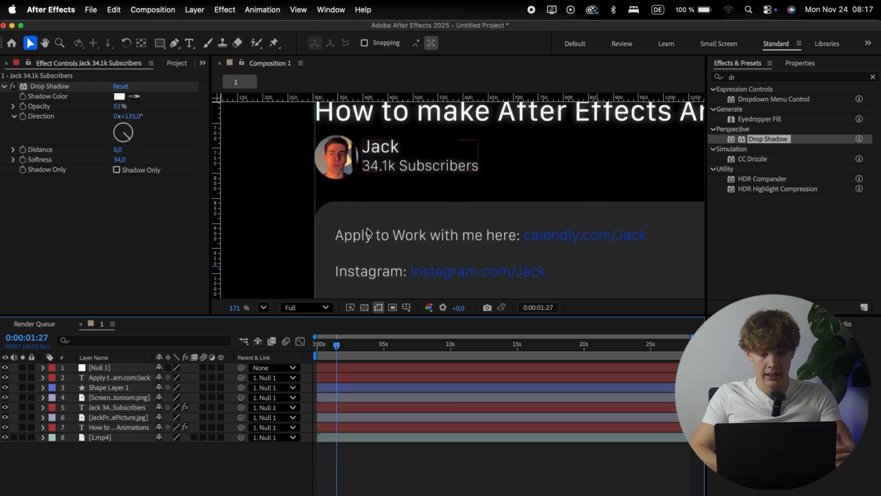
{"action": "left_click", "coordinate": [387, 234]}
{"action": "key", "text": "cmd+v"}
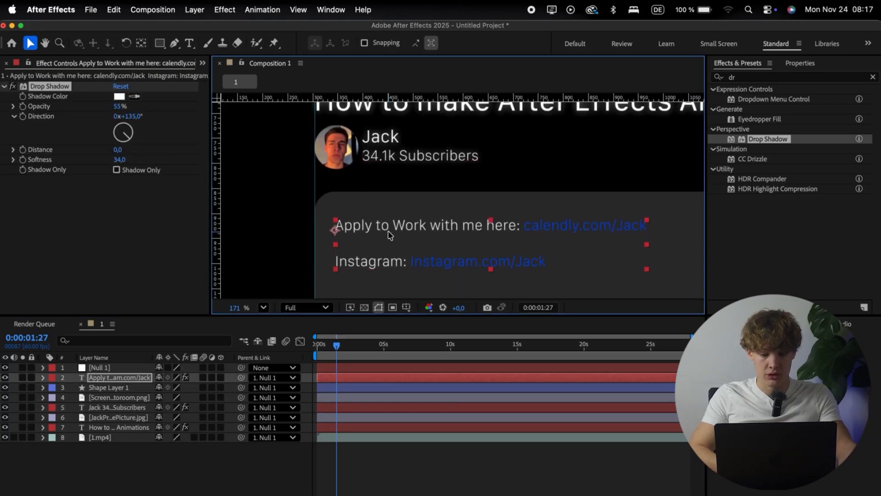
{"action": "left_click", "coordinate": [294, 468]}
{"action": "scroll", "coordinate": [298, 282], "scroll_direction": "right", "scroll_amount": 4}
{"action": "scroll", "coordinate": [298, 282], "scroll_direction": "up", "scroll_amount": 1}
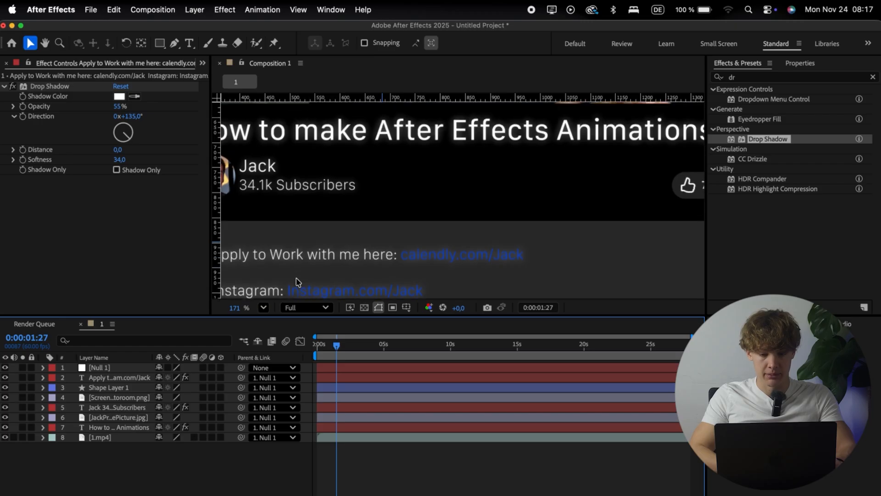
Step: Paste the copied Drop Shadow effect onto the like and share buttons image layer
{"action": "scroll", "coordinate": [296, 281], "scroll_direction": "down", "scroll_amount": 5}
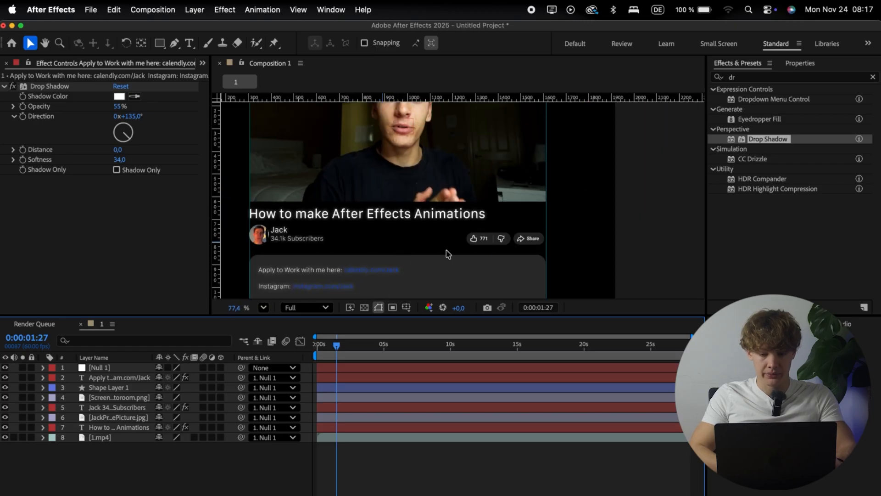
{"action": "left_click", "coordinate": [489, 242]}
{"action": "key", "text": "cmd+v"}
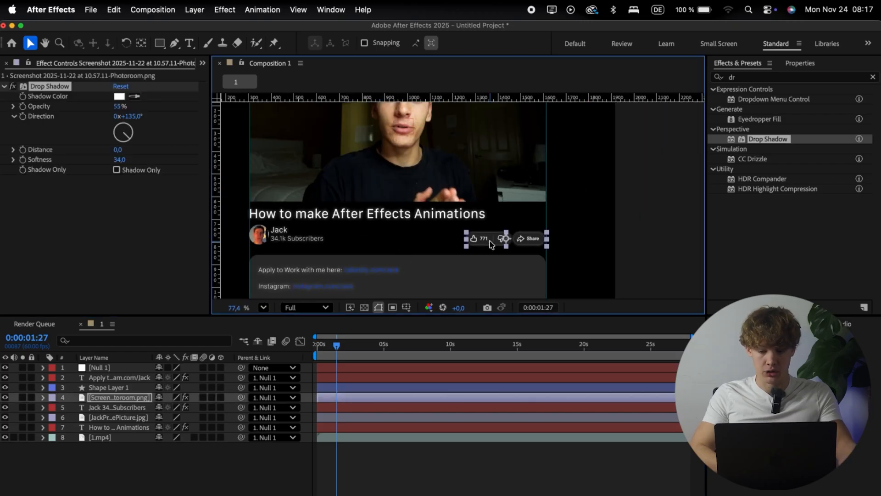
{"action": "left_click", "coordinate": [257, 465]}
{"action": "scroll", "coordinate": [380, 205], "scroll_direction": "left", "scroll_amount": 2}
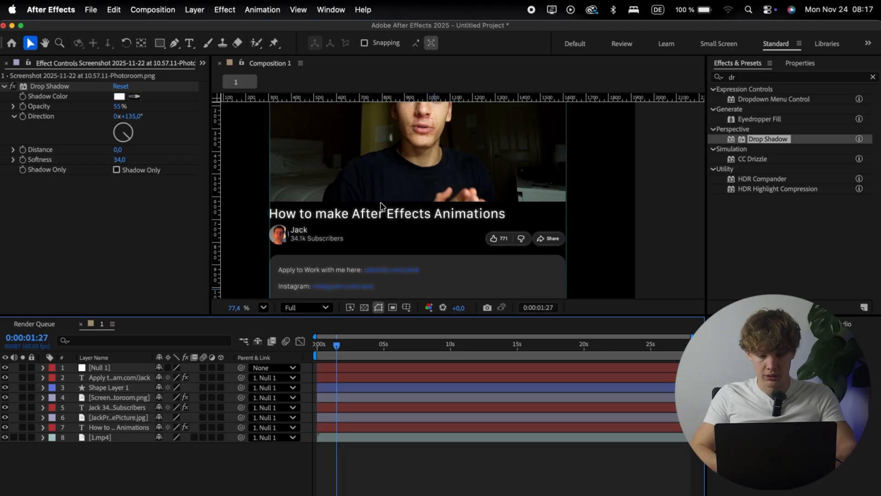
Step: Remove the Drop Shadow effect from the description text layer
{"action": "scroll", "coordinate": [380, 205], "scroll_direction": "left", "scroll_amount": 2}
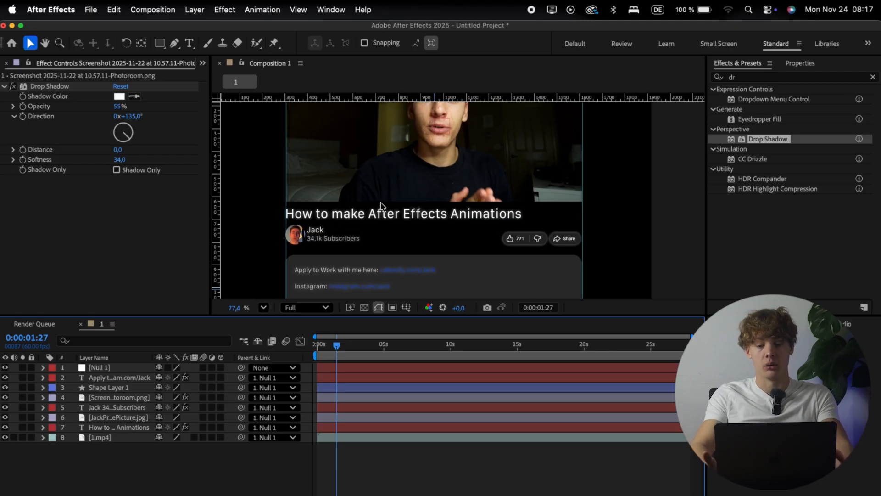
{"action": "scroll", "coordinate": [381, 205], "scroll_direction": "down", "scroll_amount": 2}
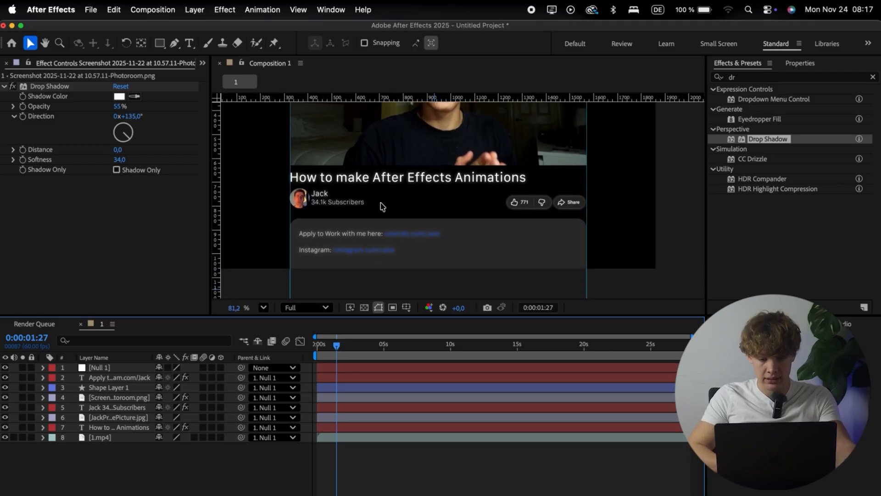
{"action": "scroll", "coordinate": [380, 205], "scroll_direction": "up", "scroll_amount": 3}
{"action": "scroll", "coordinate": [380, 205], "scroll_direction": "down", "scroll_amount": 5}
{"action": "scroll", "coordinate": [380, 206], "scroll_direction": "up", "scroll_amount": 2}
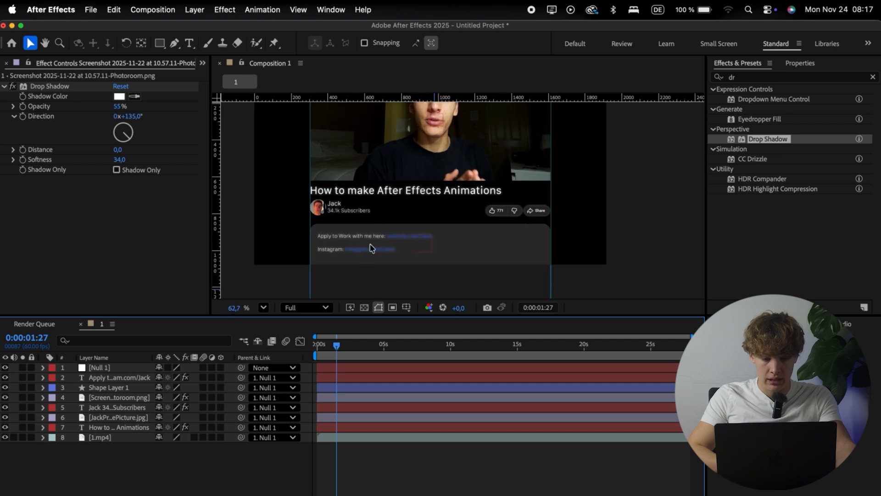
{"action": "left_click", "coordinate": [370, 250]}
{"action": "left_click", "coordinate": [46, 86]}
{"action": "key", "text": "Delete"}
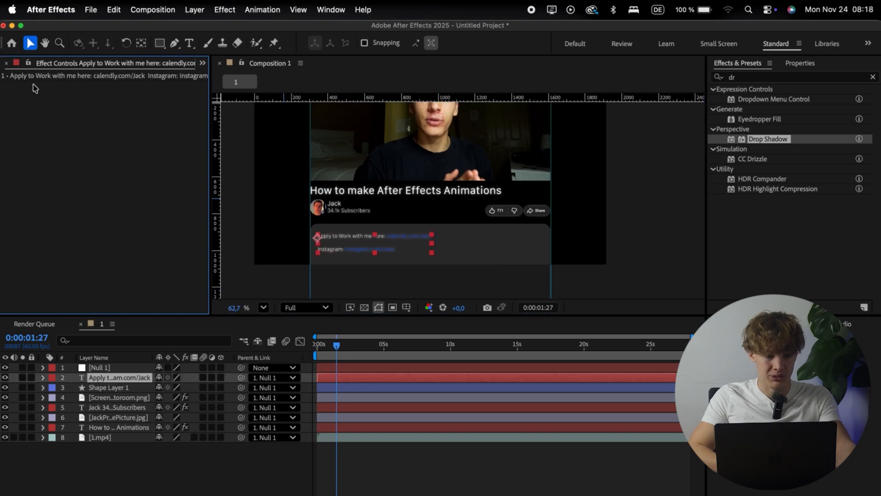
{"action": "left_click", "coordinate": [109, 485]}
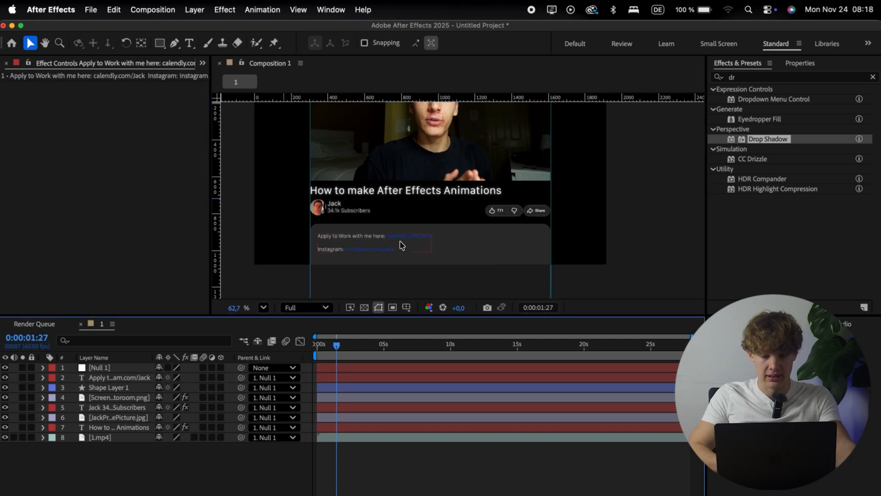
Step: Move the playhead to the composition start at 0:00:00:00 and reveal Null 1's transform properties
{"action": "scroll", "coordinate": [403, 251], "scroll_direction": "up", "scroll_amount": 2}
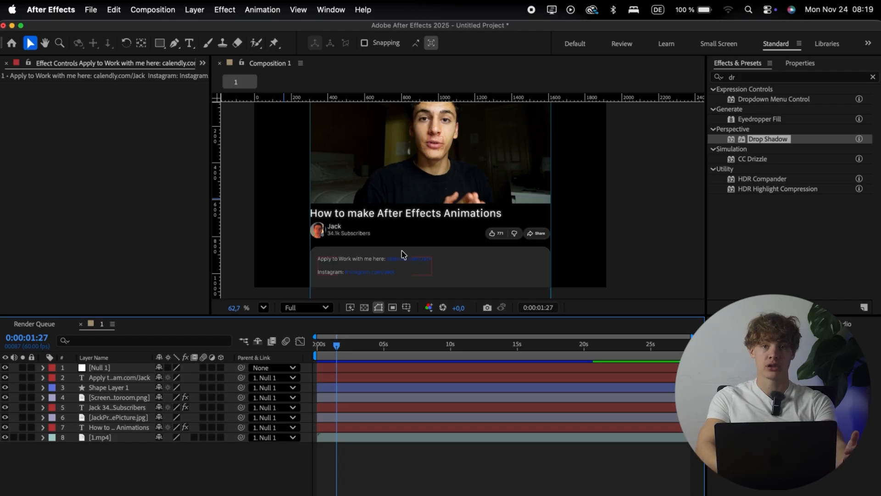
{"action": "scroll", "coordinate": [402, 255], "scroll_direction": "down", "scroll_amount": 1}
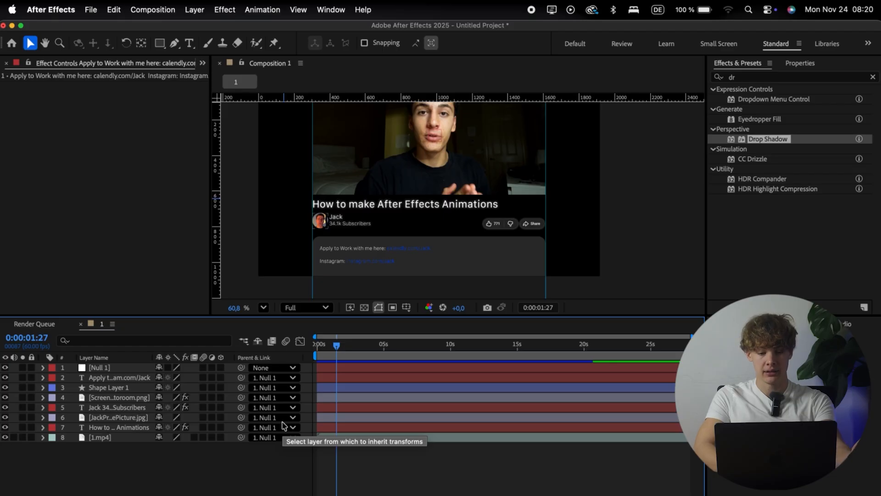
{"action": "left_click_drag", "start_coordinate": [337, 344], "coordinate": [316, 343]}
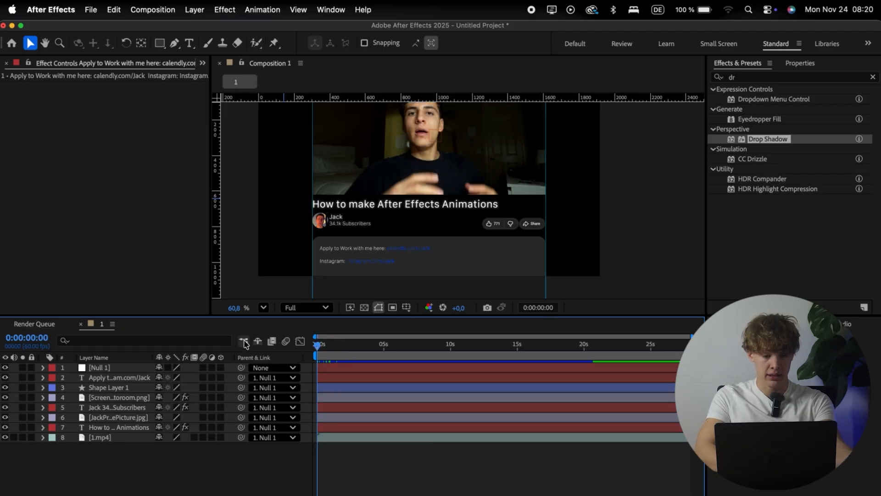
{"action": "left_click", "coordinate": [324, 377]}
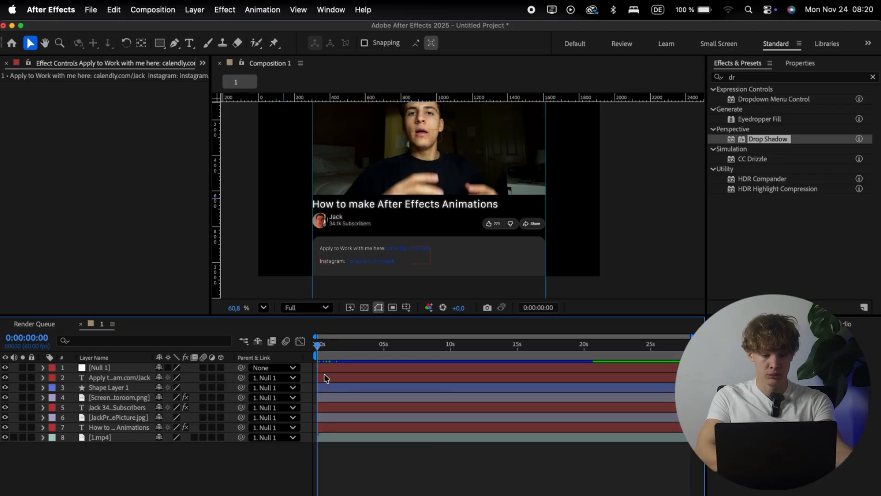
{"action": "left_click", "coordinate": [105, 367]}
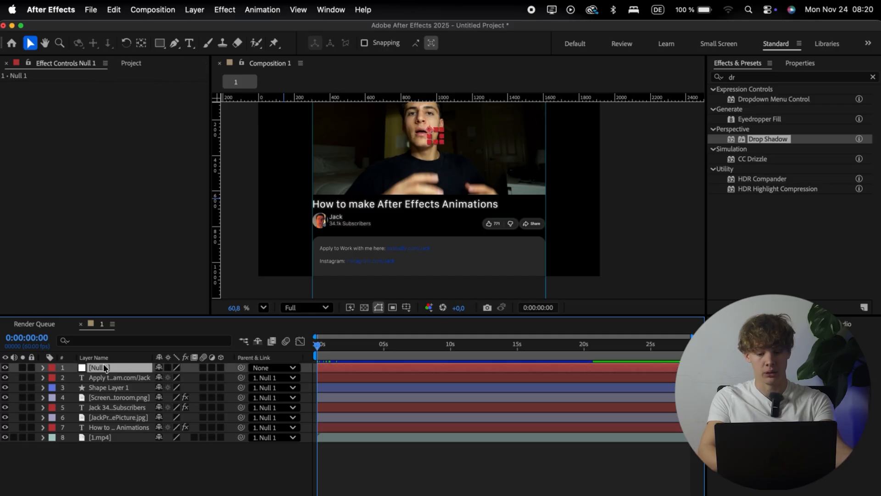
{"action": "left_click", "coordinate": [43, 368]}
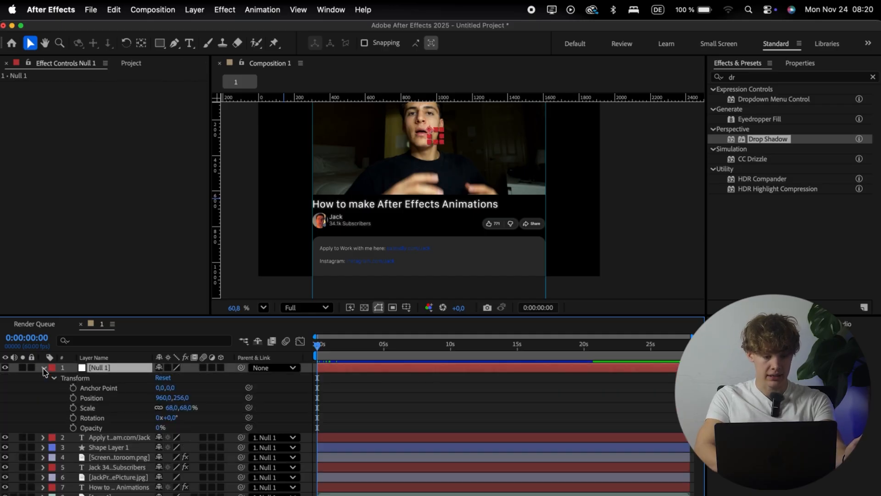
{"action": "left_click", "coordinate": [55, 378]}
{"action": "left_click", "coordinate": [54, 378]}
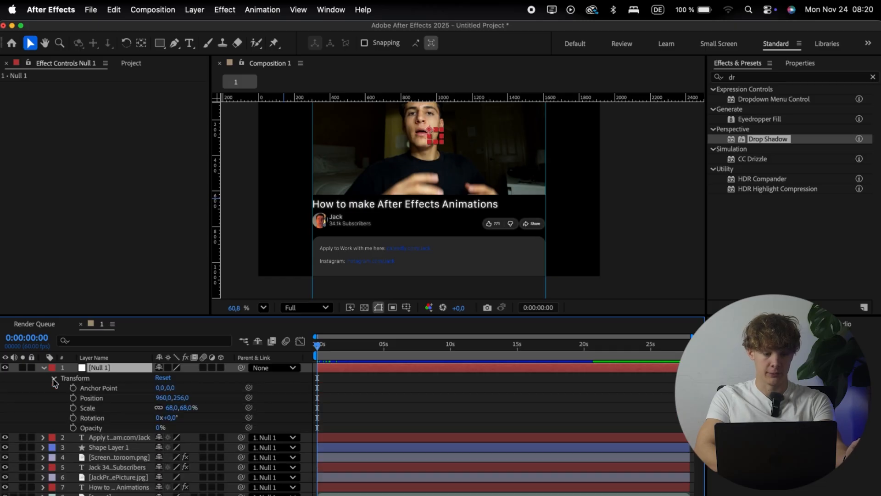
Step: Set Null 1's scale to 100% and its vertical position to 540 so the footage fills the frame
{"action": "left_click_drag", "start_coordinate": [182, 401], "coordinate": [132, 403]}
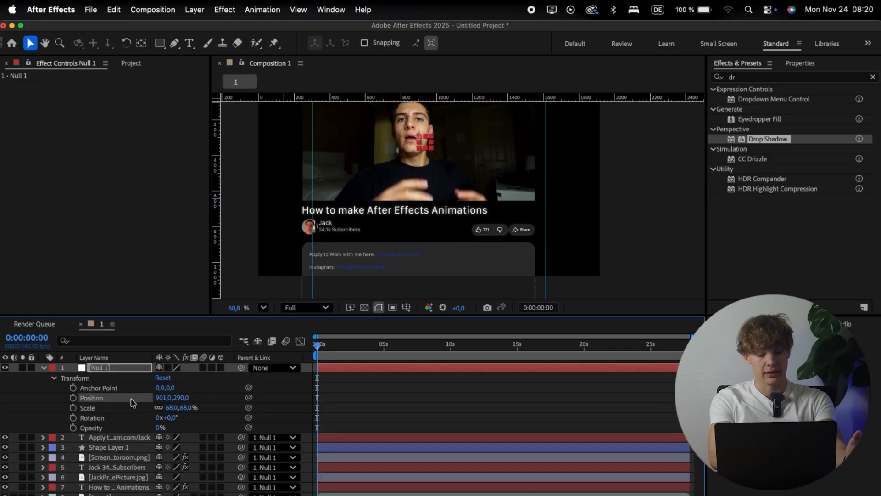
{"action": "key", "text": "super+z"}
{"action": "left_click", "coordinate": [173, 408]}
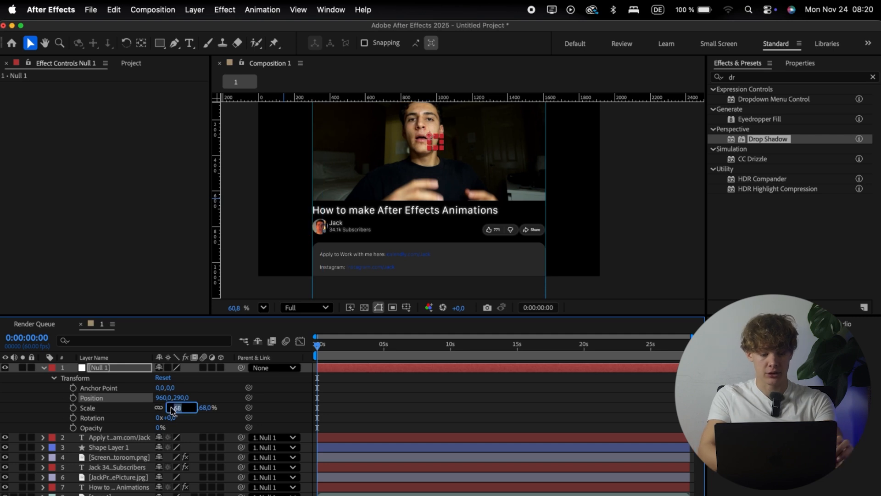
{"action": "type", "text": "100"}
{"action": "key", "text": "Return"}
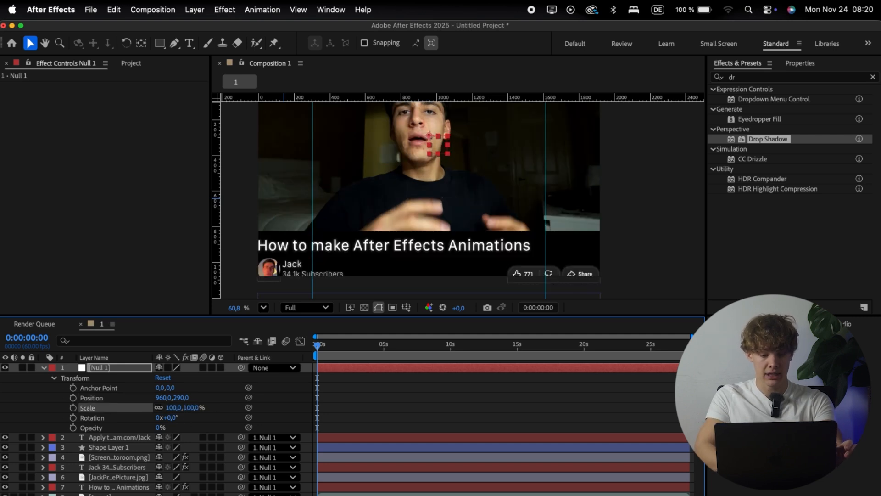
{"action": "left_click", "coordinate": [178, 398]}
{"action": "type", "text": "540"}
{"action": "key", "text": "Return"}
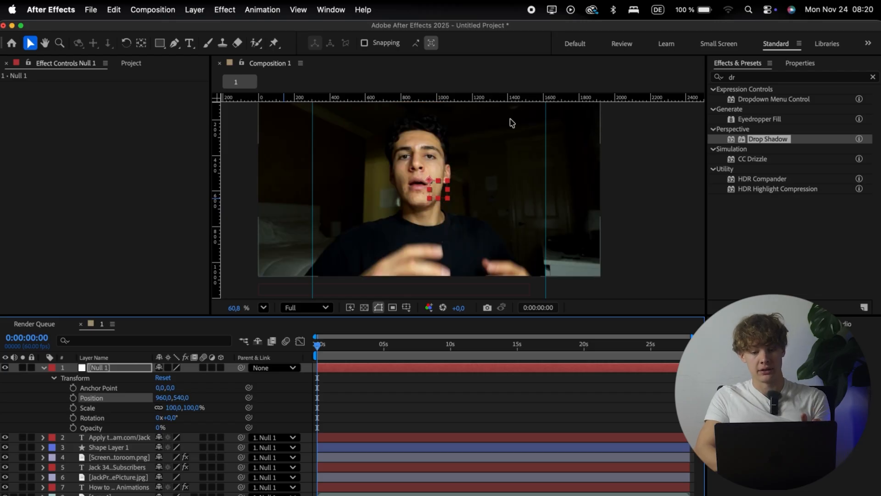
Step: Play the composition from the start and stop the playhead at 0:00:01:24
{"action": "left_click", "coordinate": [403, 388]}
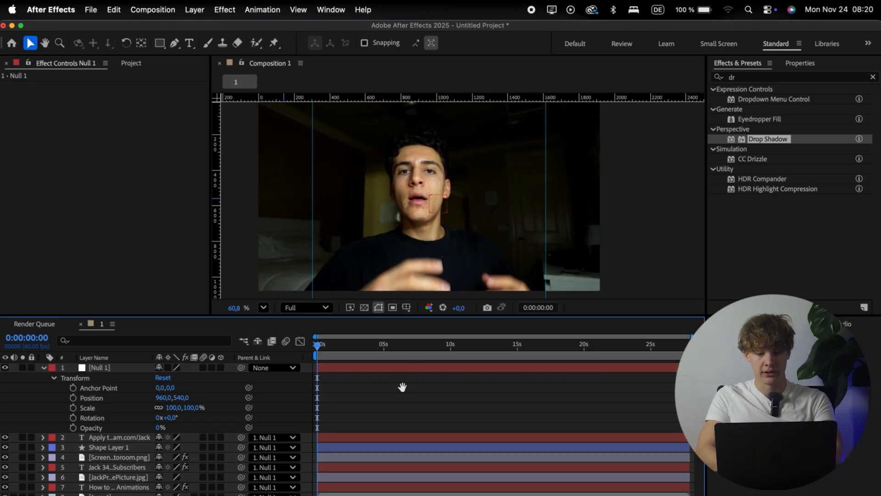
{"action": "key", "text": "space"}
{"action": "key", "text": "apostrophe"}
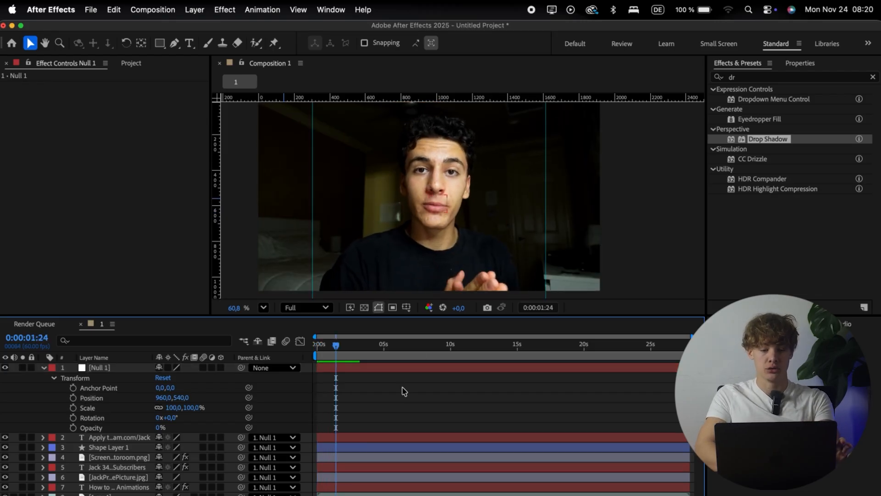
Step: Enable keyframing for Null 1's Scale and Position at 0:00:00:00, keeping 100% and 960, 540 as the starting values
{"action": "key", "text": "space"}
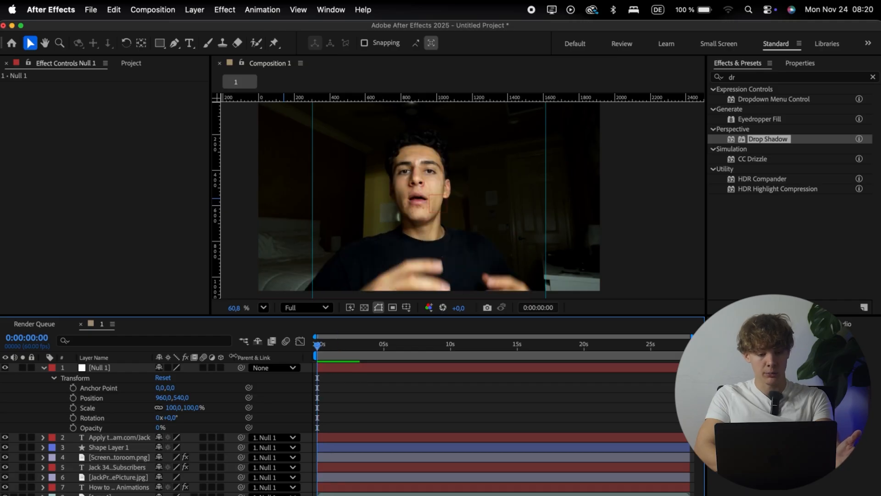
{"action": "left_click", "coordinate": [87, 407]}
{"action": "left_click", "coordinate": [40, 409]}
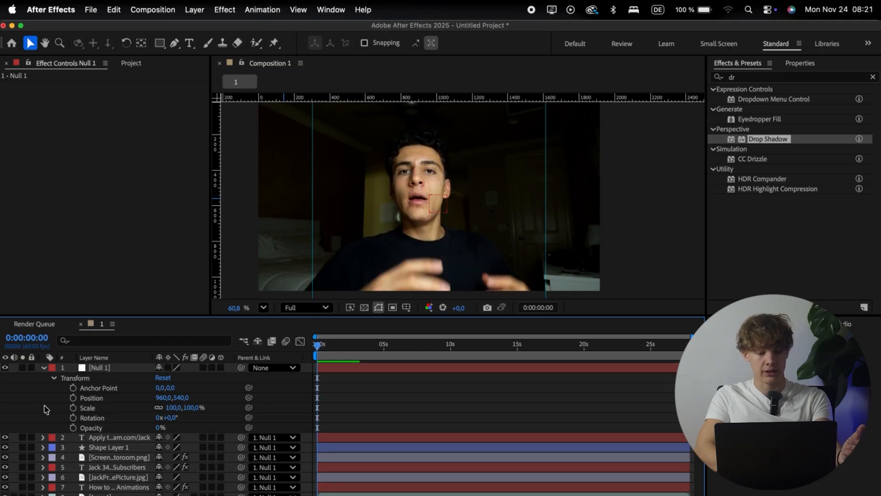
{"action": "left_click", "coordinate": [73, 408]}
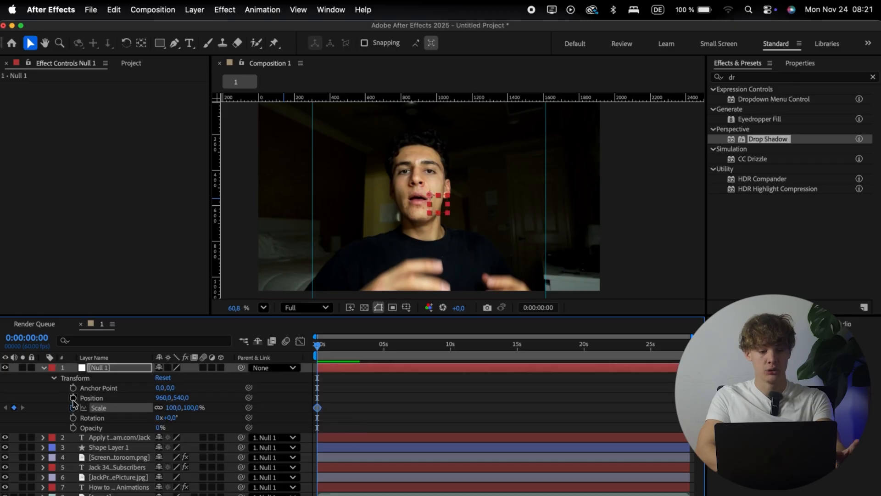
{"action": "left_click", "coordinate": [73, 398]}
{"action": "left_click", "coordinate": [55, 407]}
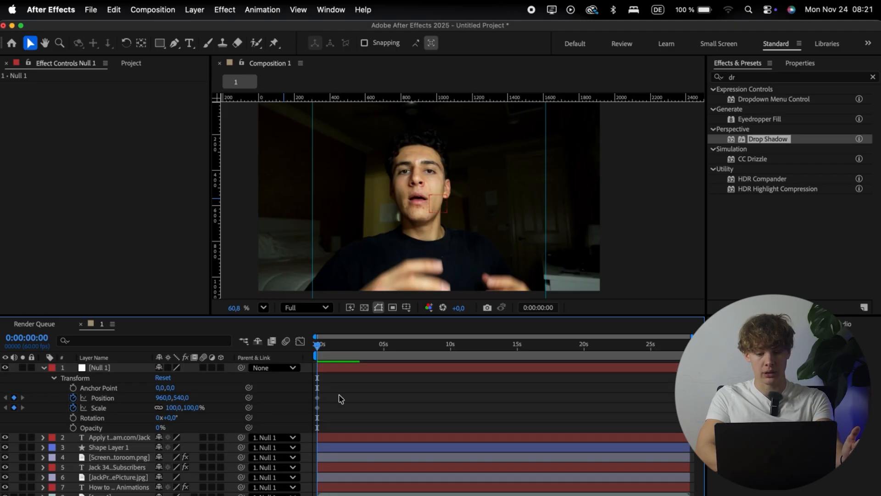
Step: Move the playhead to 0:00:02:00 and add Position and Scale keyframes on Null 1 there
{"action": "left_click_drag", "start_coordinate": [331, 343], "coordinate": [371, 345]}
{"action": "key", "text": "="}
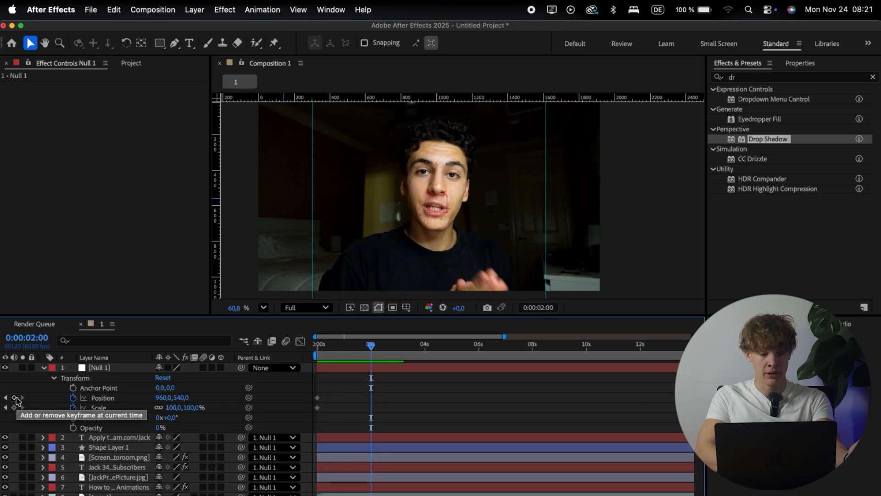
{"action": "left_click", "coordinate": [14, 398]}
{"action": "left_click", "coordinate": [14, 407]}
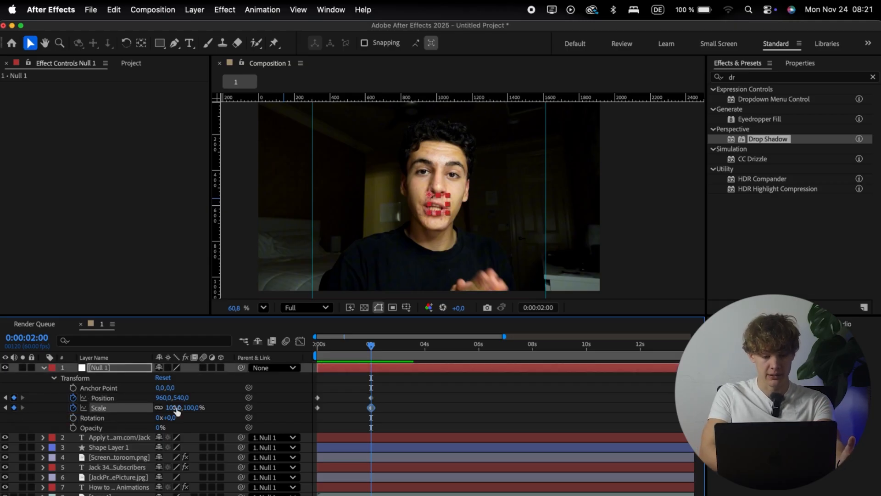
Step: Set Null 1's scale to 65% and its vertical position to 429 at the 0:00:02:00 keyframes
{"action": "left_click_drag", "start_coordinate": [175, 408], "coordinate": [161, 407]}
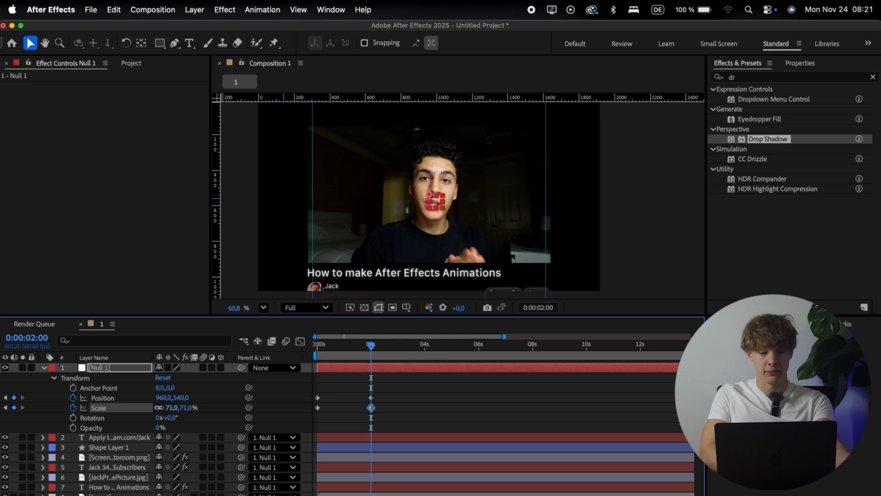
{"action": "left_click", "coordinate": [171, 409]}
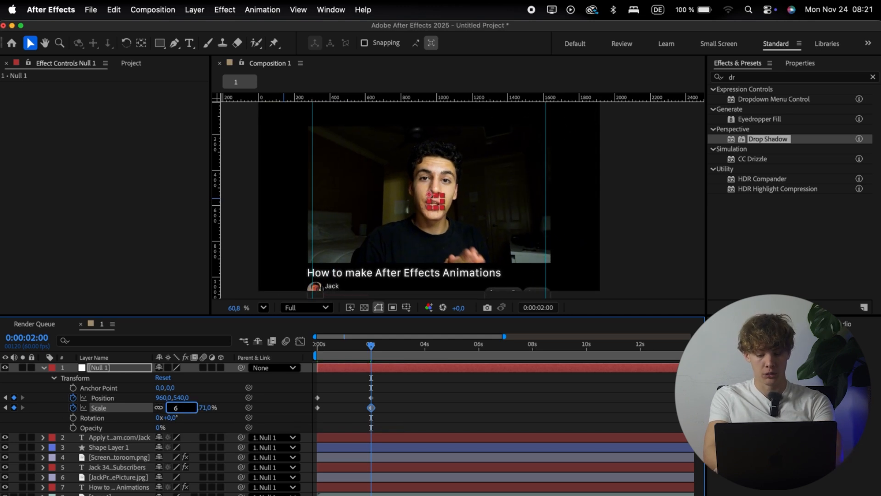
{"action": "type", "text": "65"}
{"action": "key", "text": "Return"}
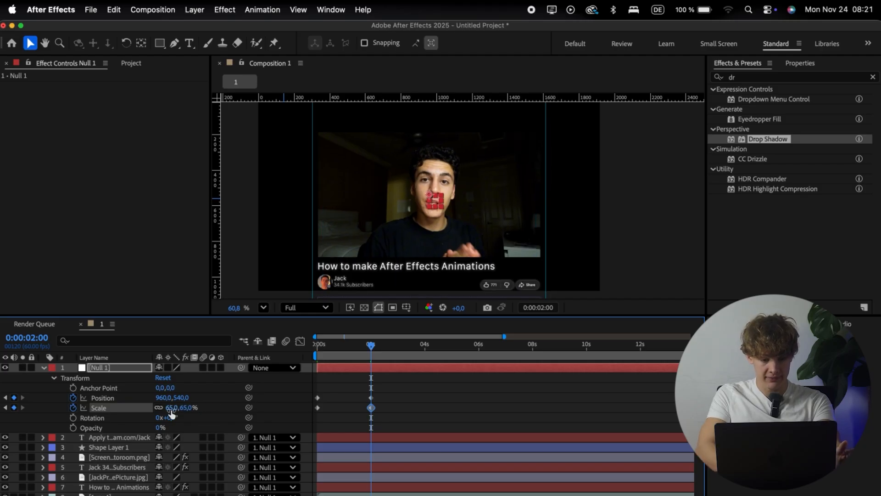
{"action": "left_click_drag", "start_coordinate": [176, 397], "coordinate": [111, 397]}
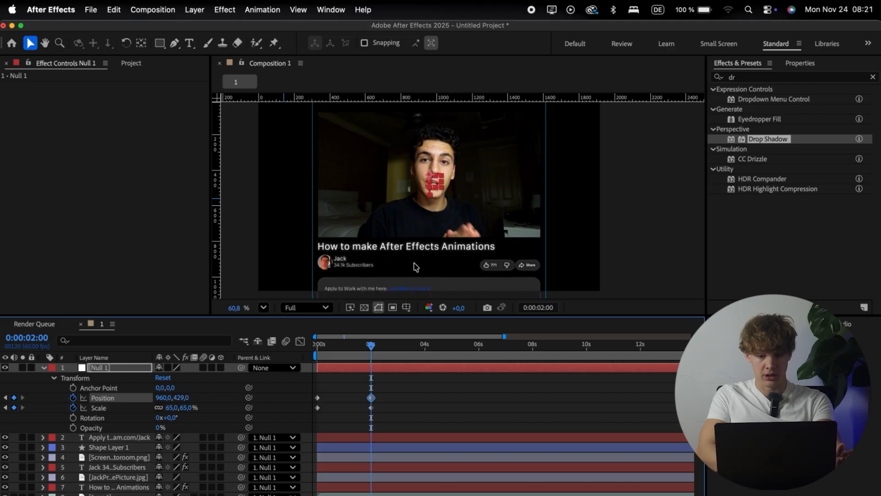
{"action": "key", "text": "super+shift+a"}
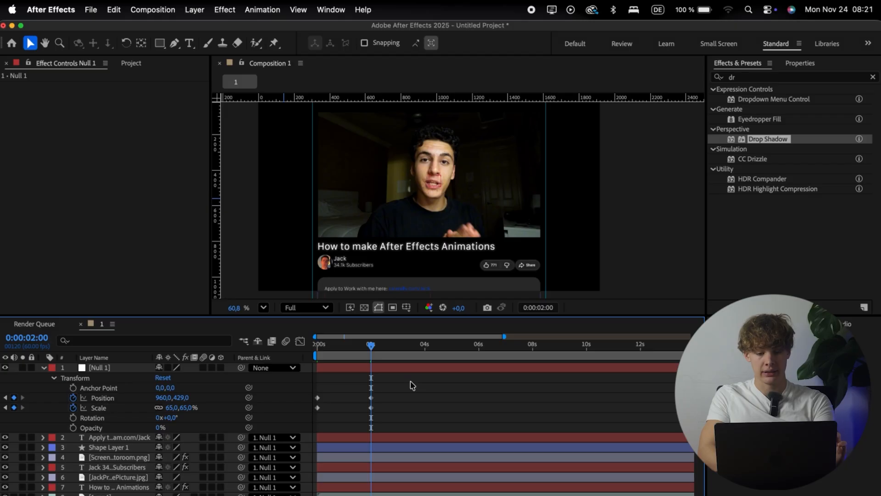
Step: Apply Easy Ease to all Null 1 Position and Scale keyframes, lengthen their speed-curve handles, more at the end, and preview the move
{"action": "key", "text": "space"}
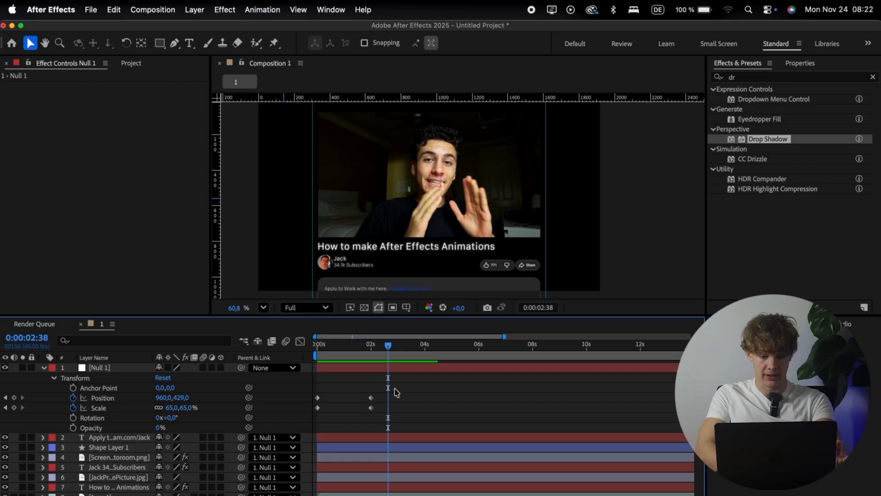
{"action": "left_click_drag", "start_coordinate": [379, 389], "coordinate": [315, 428]}
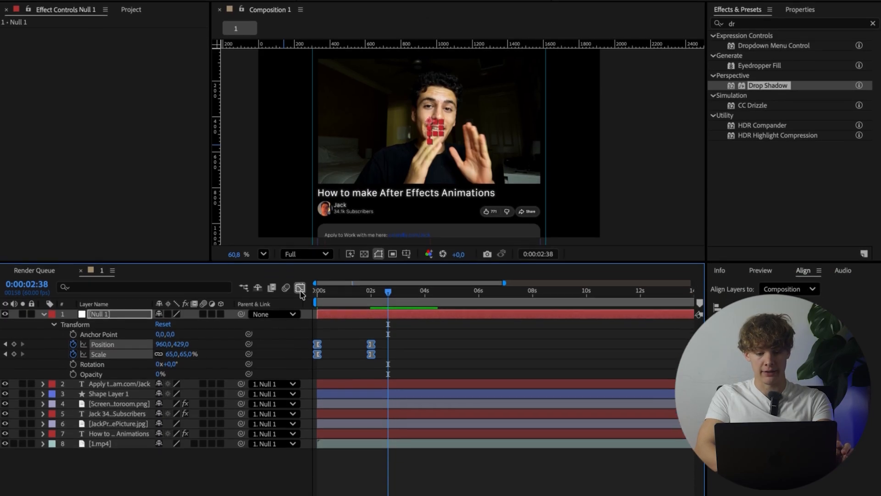
{"action": "left_click", "coordinate": [299, 341]}
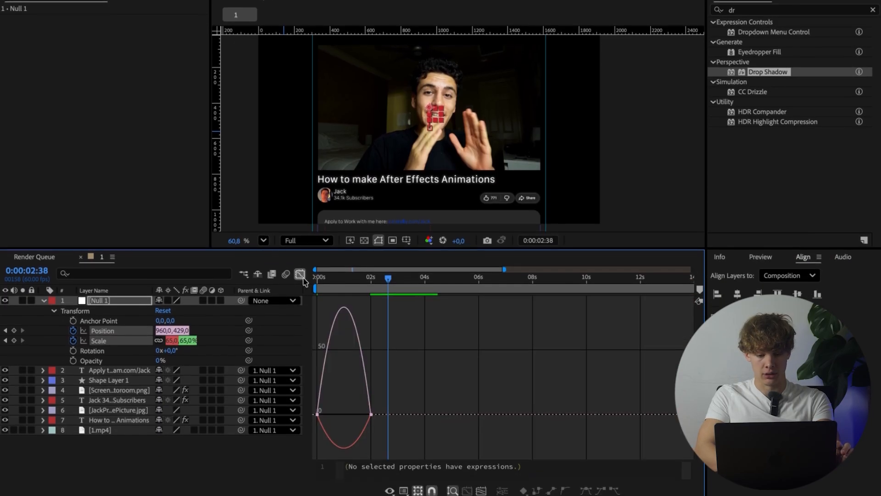
{"action": "left_click_drag", "start_coordinate": [348, 495], "coordinate": [356, 495]}
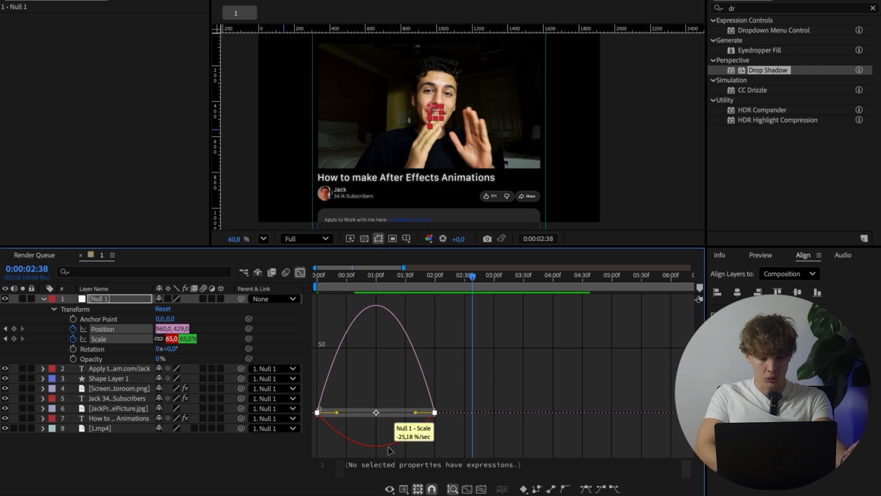
{"action": "left_click_drag", "start_coordinate": [413, 413], "coordinate": [393, 413]}
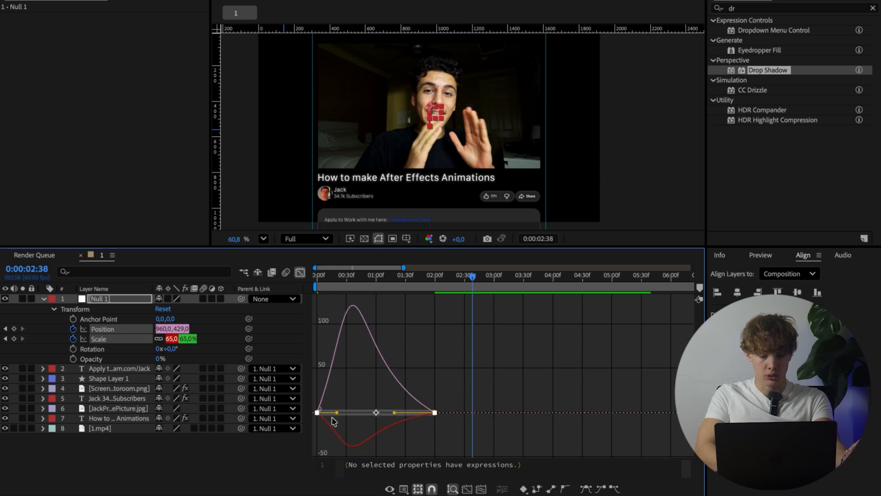
{"action": "left_click_drag", "start_coordinate": [337, 412], "coordinate": [348, 413]}
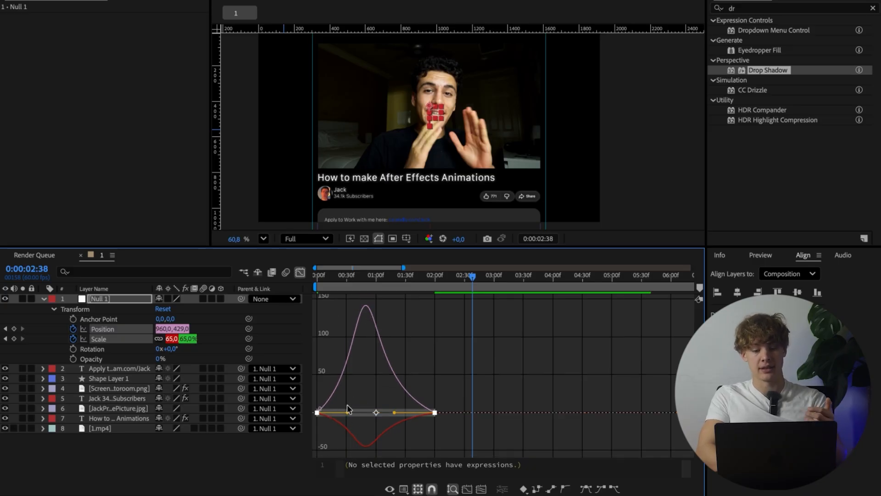
{"action": "key", "text": "space"}
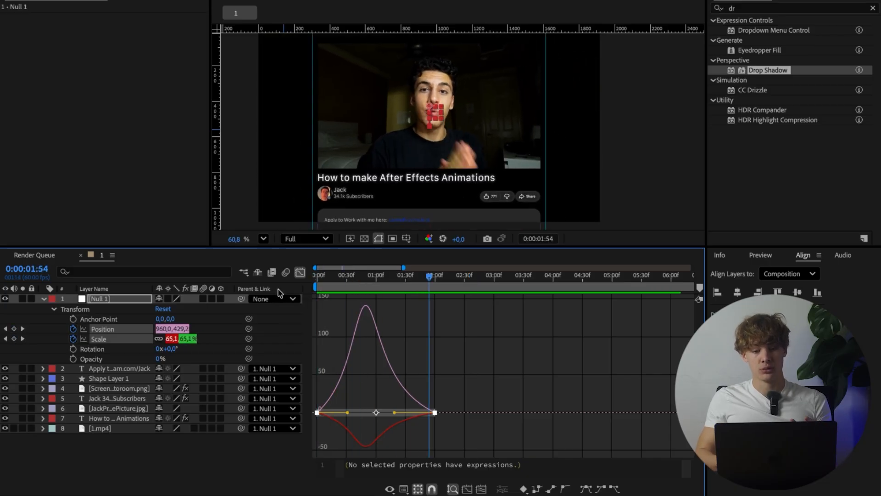
{"action": "left_click", "coordinate": [479, 309]}
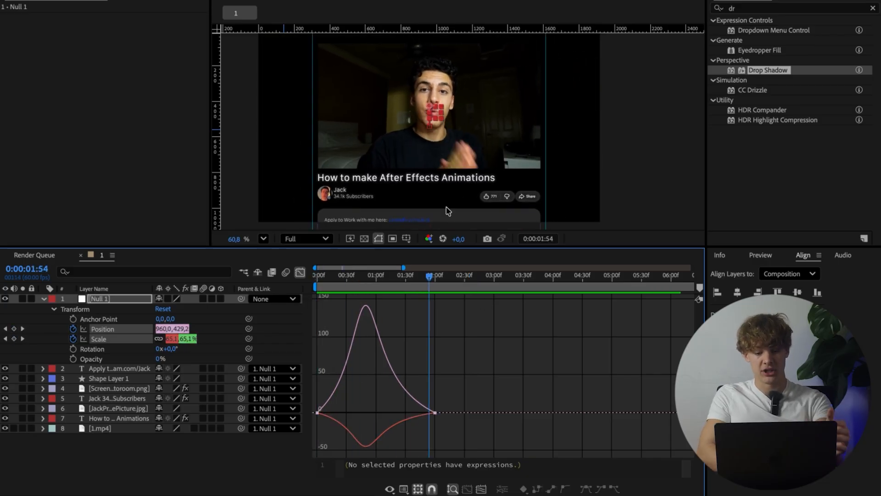
Step: Add hold Position and Scale keyframes on Null 1 at 0:00:02:05, five frames after the last keyframes
{"action": "scroll", "coordinate": [392, 178], "scroll_direction": "down", "scroll_amount": 1}
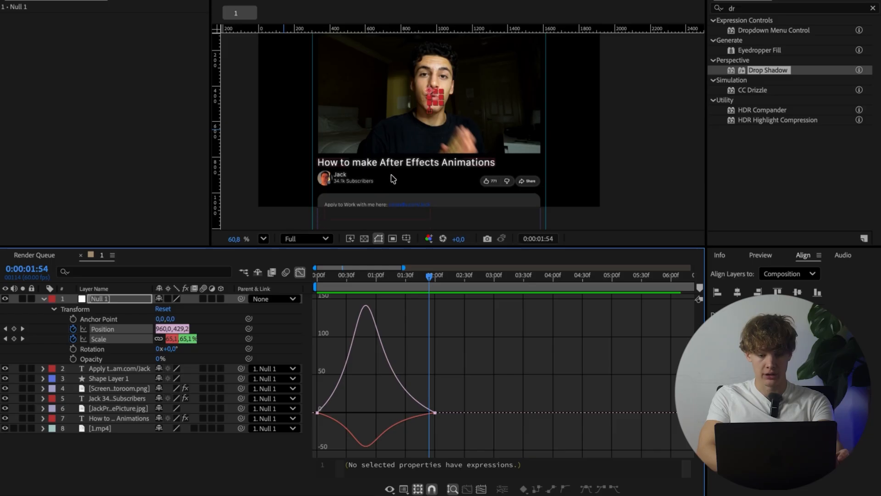
{"action": "left_click_drag", "start_coordinate": [430, 276], "coordinate": [423, 281]}
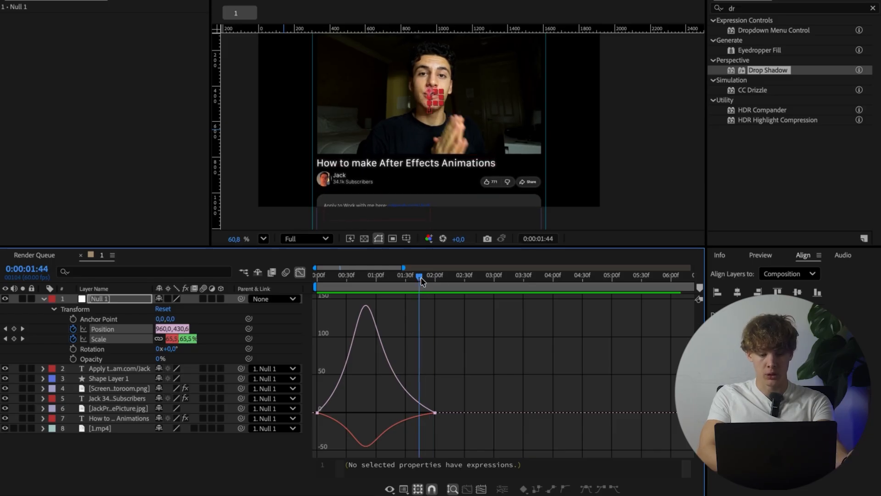
{"action": "left_click", "coordinate": [23, 328]}
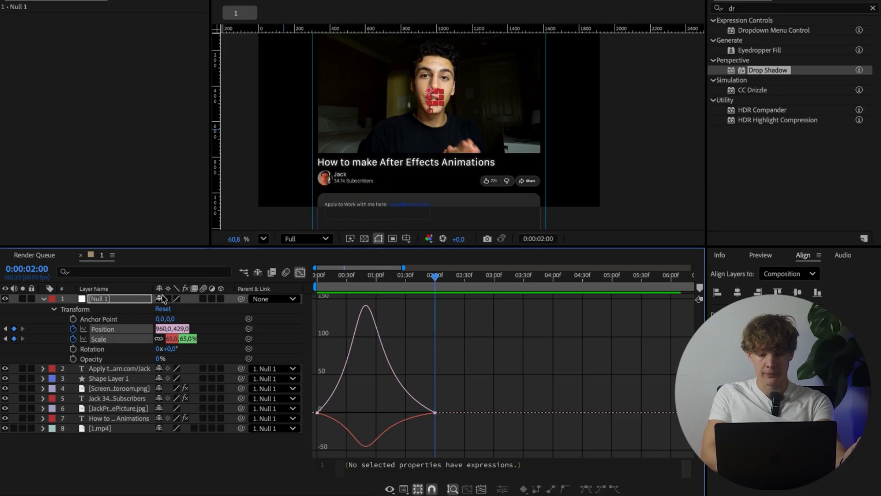
{"action": "key", "text": "super+Right"}
{"action": "key", "text": "super+Right"}
{"action": "key", "text": "super+Right"}
{"action": "key", "text": "super+Right"}
{"action": "key", "text": "super+Right"}
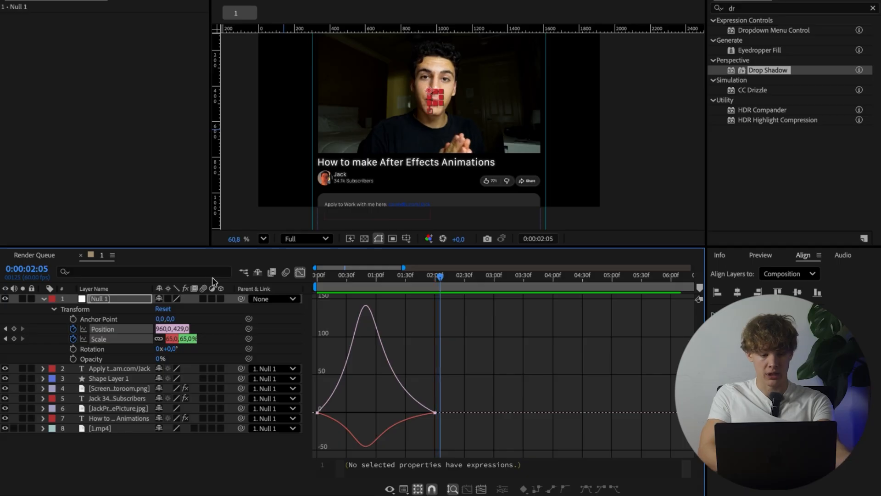
{"action": "left_click", "coordinate": [14, 329]}
{"action": "left_click", "coordinate": [14, 339]}
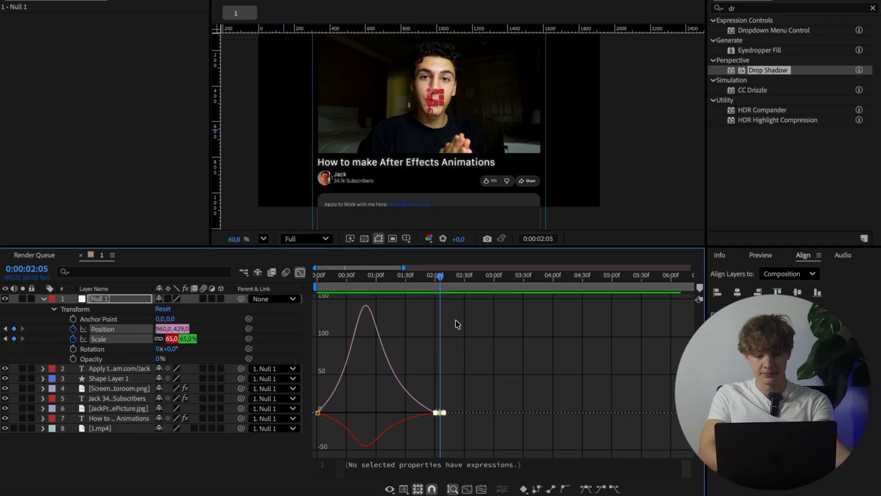
Step: Move the playhead to 0:00:03:00 and add another pair of Position and Scale keyframes on Null 1
{"action": "left_click", "coordinate": [494, 282]}
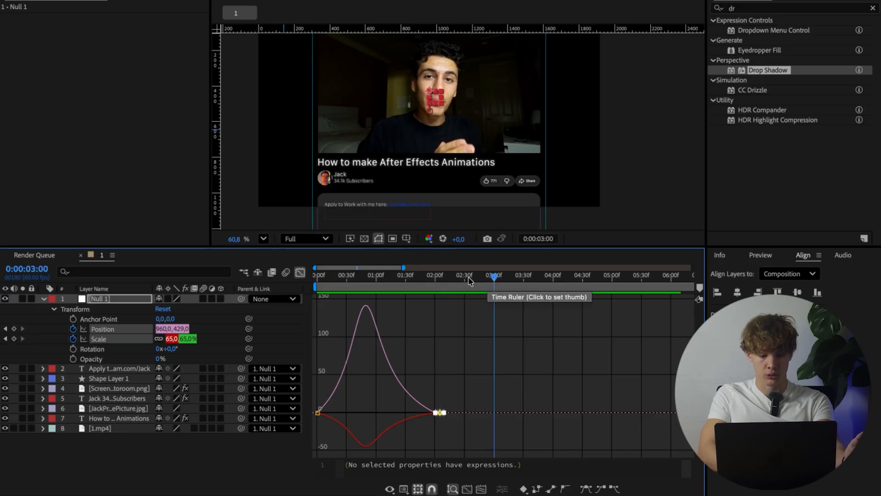
{"action": "left_click", "coordinate": [14, 328]}
{"action": "left_click", "coordinate": [15, 339]}
{"action": "left_click", "coordinate": [51, 326]}
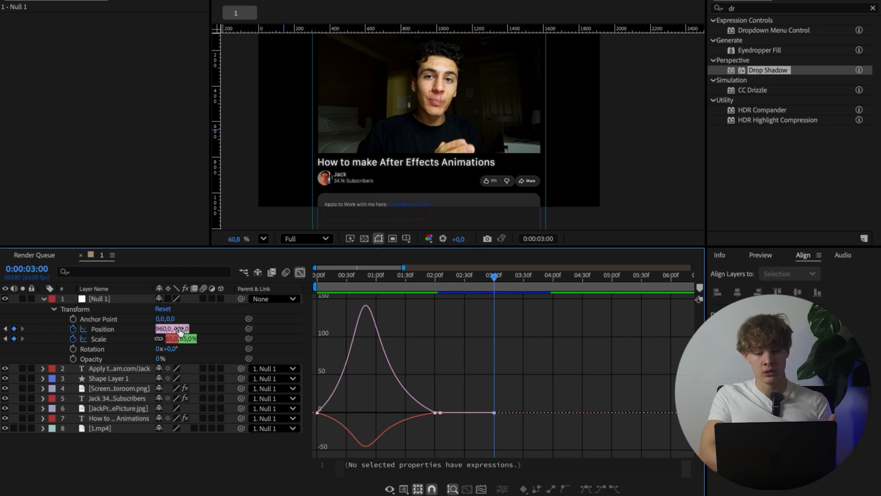
Step: At 0:00:03:00, set Null 1's vertical position to -115 and its scale to 92%, and preview the second move
{"action": "left_click_drag", "start_coordinate": [183, 330], "coordinate": [109, 333]}
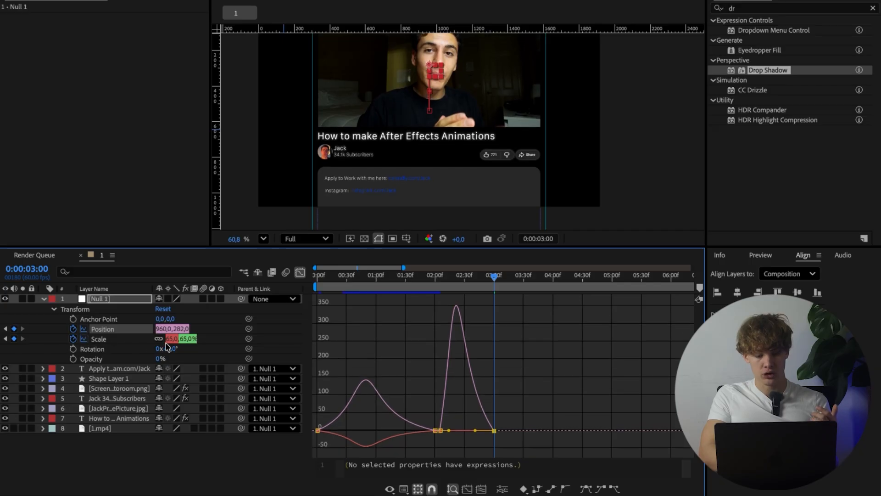
{"action": "left_click_drag", "start_coordinate": [172, 345], "coordinate": [99, 330]}
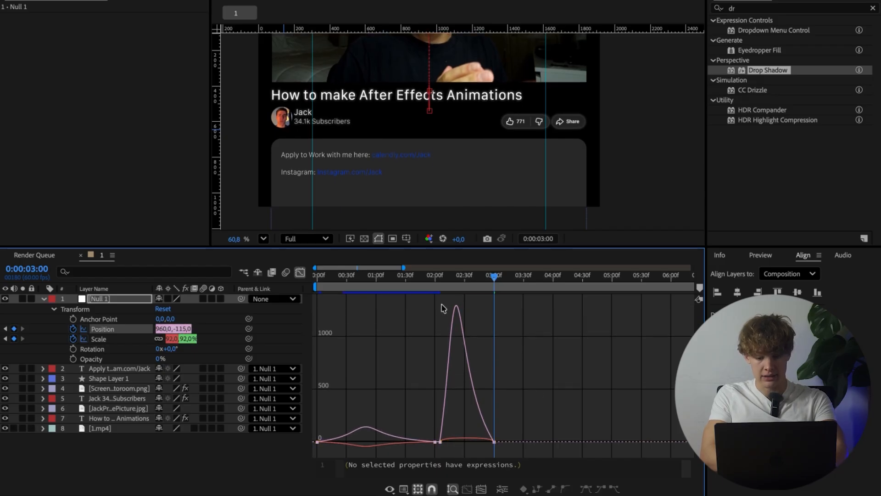
{"action": "left_click_drag", "start_coordinate": [437, 282], "coordinate": [429, 283]}
{"action": "key", "text": "space"}
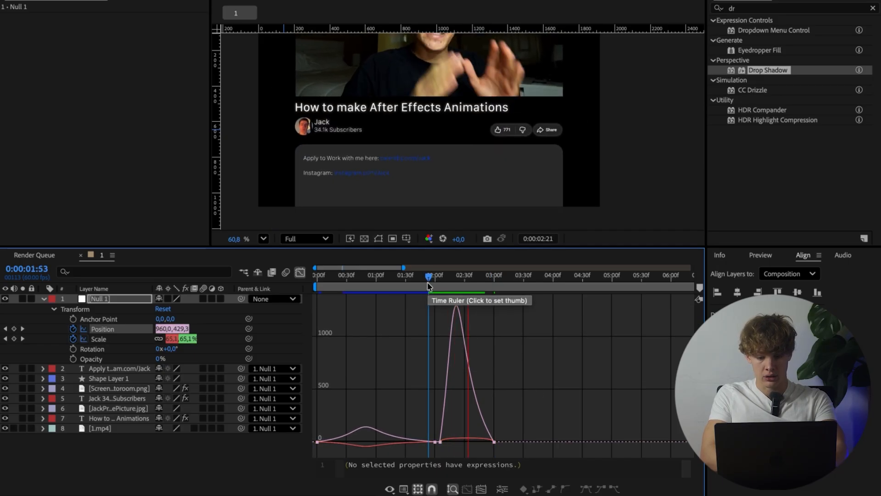
Step: Apply Easy Ease to the 0:00:02:05 and 0:00:03:00 keyframes and lengthen their speed-curve handles, more on the ending side
{"action": "key", "text": "equal"}
{"action": "key", "text": "minus"}
{"action": "key", "text": "equal"}
{"action": "key", "text": "equal"}
{"action": "key", "text": "equal"}
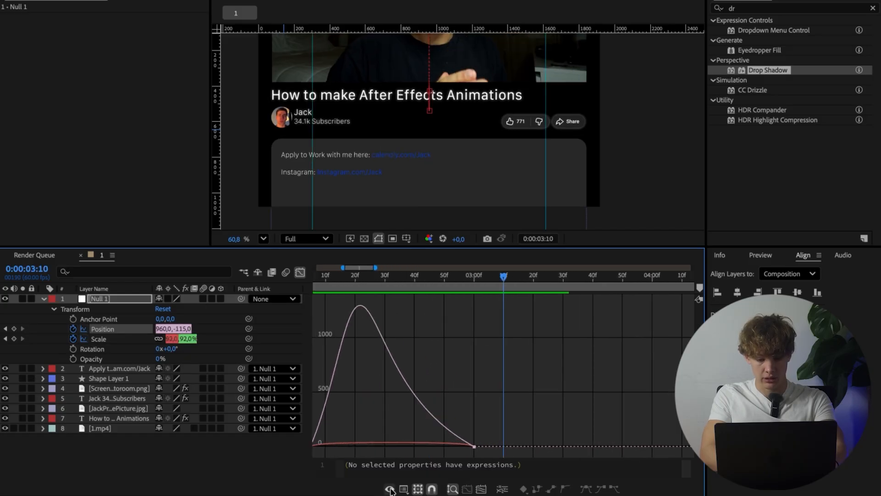
{"action": "scroll", "coordinate": [503, 367], "scroll_direction": "left", "scroll_amount": 3}
{"action": "left_click_drag", "start_coordinate": [348, 419], "coordinate": [527, 468]}
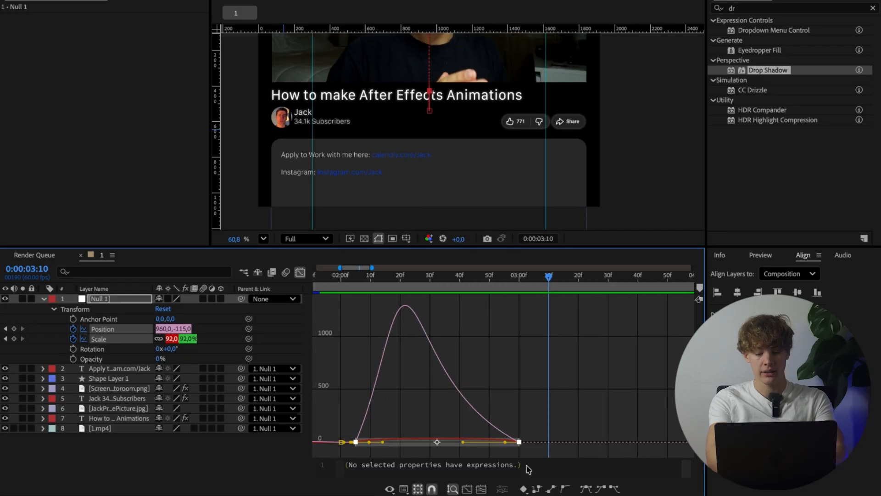
{"action": "key", "text": "F9"}
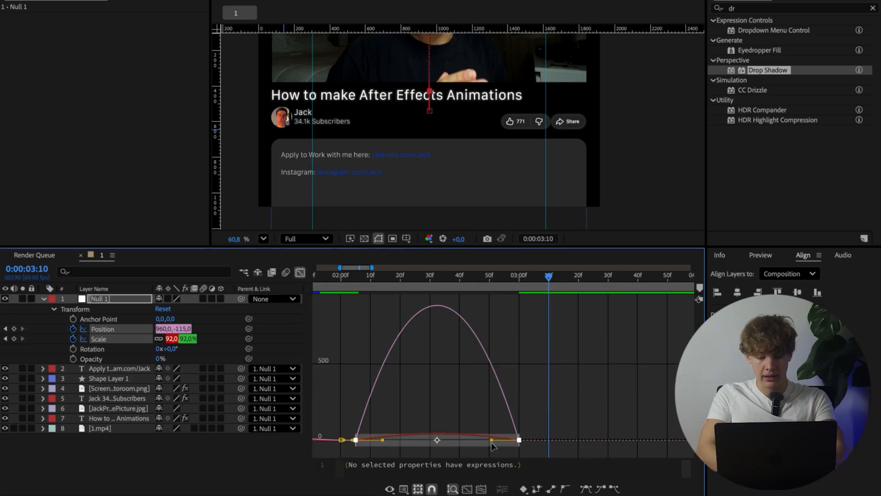
{"action": "left_click_drag", "start_coordinate": [492, 442], "coordinate": [467, 442]}
{"action": "left_click_drag", "start_coordinate": [382, 443], "coordinate": [390, 442]}
Step: Preview the second move and slow it down by shifting its ending keyframes from 0:00:03:00 to about 0:00:03:48
{"action": "left_click", "coordinate": [348, 277]}
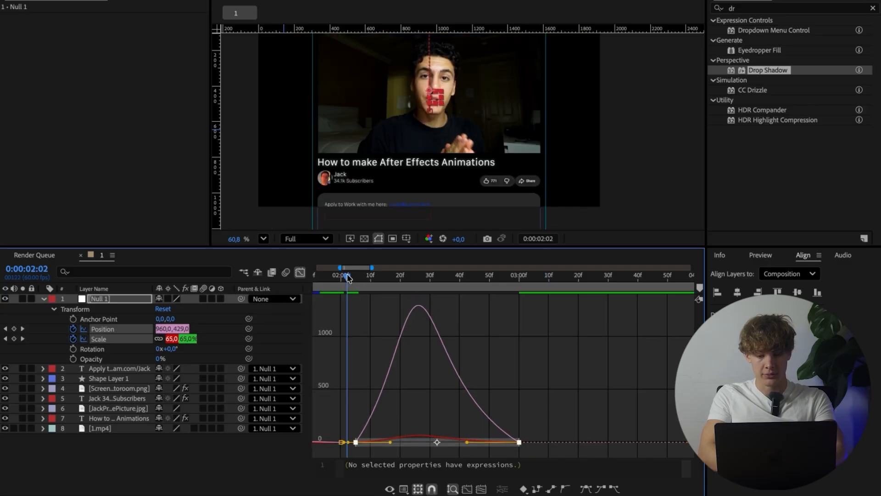
{"action": "key", "text": "space"}
{"action": "key", "text": "space"}
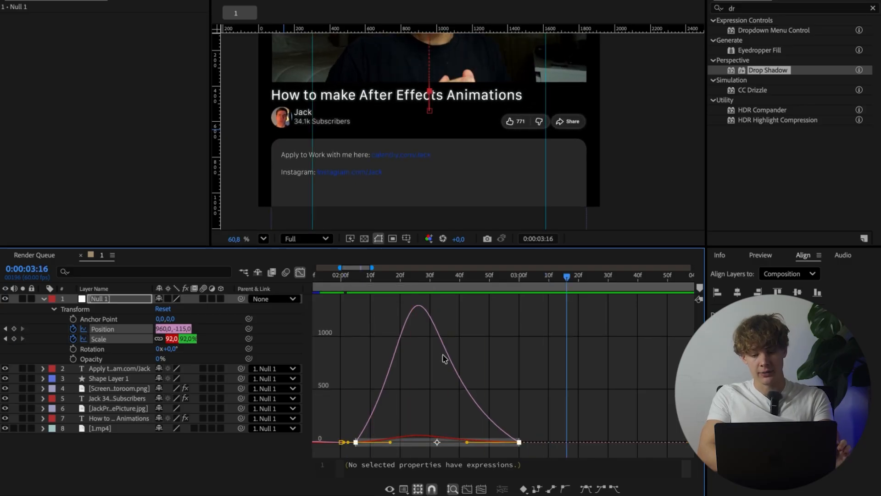
{"action": "left_click_drag", "start_coordinate": [520, 442], "coordinate": [661, 439]}
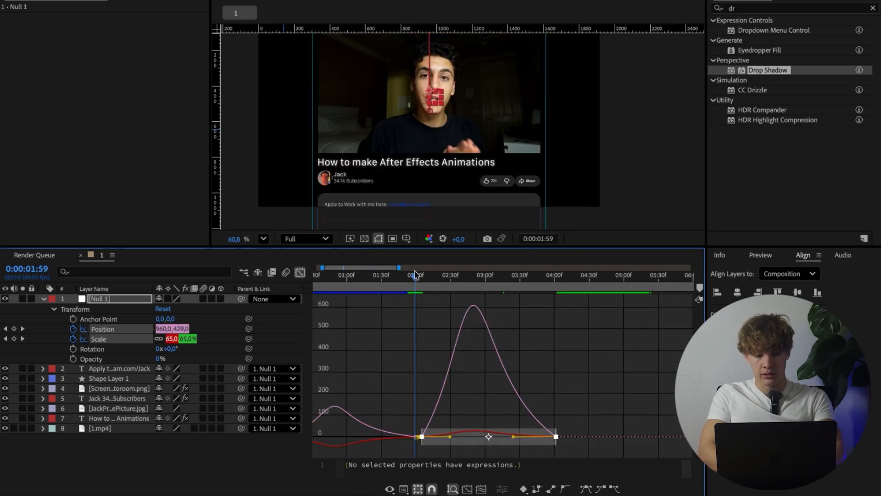
Step: Preview the slowed second move down to the description, and deselect its keyframes
{"action": "key", "text": "space"}
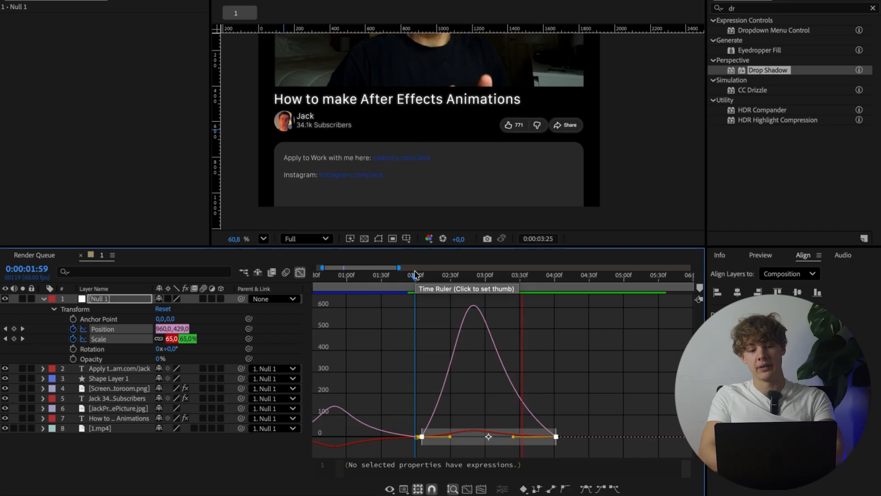
{"action": "key", "text": "space"}
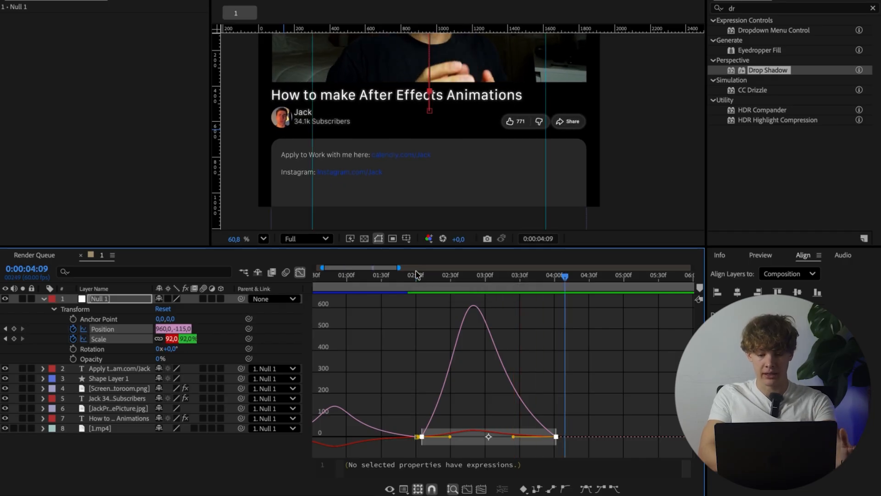
{"action": "left_click", "coordinate": [530, 324]}
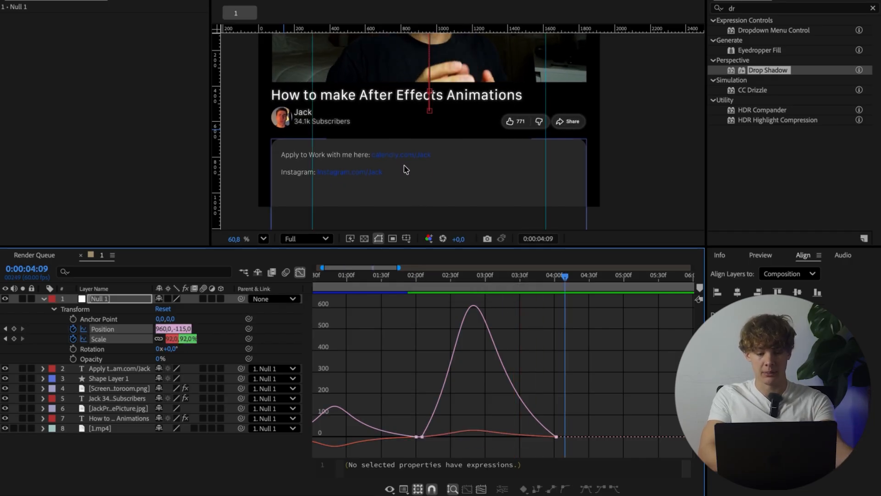
Step: Move the playhead to 0:00:04:06 and add holding Position and Scale keyframes on Null 1
{"action": "left_click_drag", "start_coordinate": [564, 274], "coordinate": [556, 274]}
{"action": "key", "text": "Page_Down"}
{"action": "key", "text": "Page_Down"}
{"action": "key", "text": "Page_Down"}
{"action": "key", "text": "Page_Down"}
{"action": "key", "text": "Page_Down"}
{"action": "left_click", "coordinate": [14, 329]}
{"action": "left_click", "coordinate": [15, 338]}
{"action": "key", "text": "ctrl+z"}
{"action": "key", "text": "ctrl+z"}
{"action": "left_click", "coordinate": [14, 330]}
{"action": "left_click", "coordinate": [424, 343]}
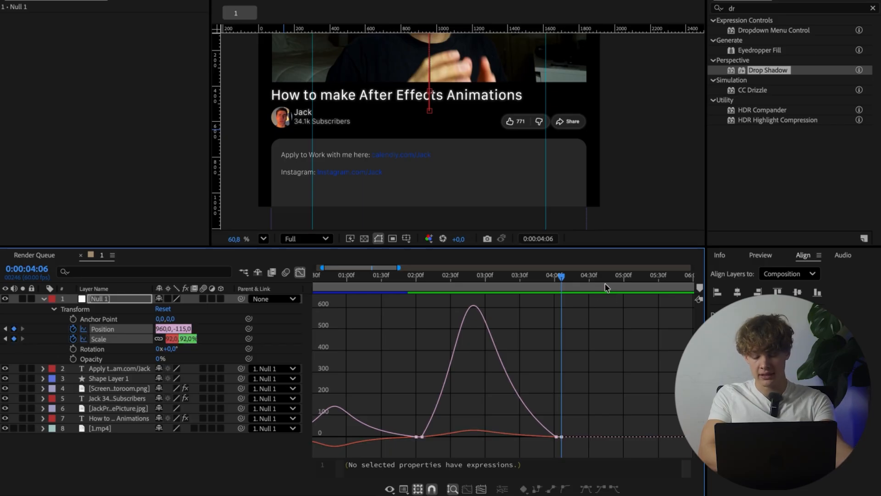
Step: At 0:00:05:29, set Null 1's scale to 100% and its vertical position to 540
{"action": "left_click_drag", "start_coordinate": [626, 287], "coordinate": [659, 286]}
{"action": "left_click", "coordinate": [171, 339]}
{"action": "type", "text": "100"}
{"action": "key", "text": "Return"}
{"action": "left_click", "coordinate": [180, 329]}
{"action": "type", "text": "540"}
{"action": "key", "text": "Return"}
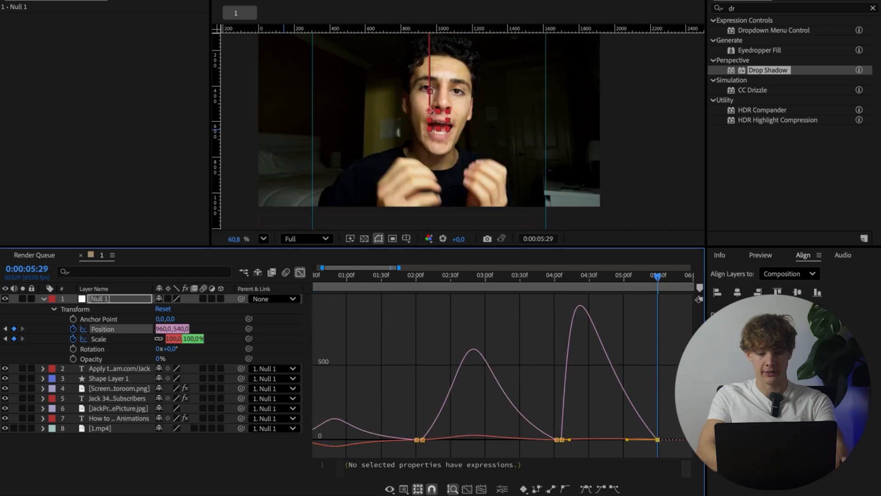
Step: Apply Easy Ease to the 0:00:04:06 and 0:00:05:29 keyframes and lengthen their speed-curve handles, more on the ending side
{"action": "left_click_drag", "start_coordinate": [671, 425], "coordinate": [560, 454]}
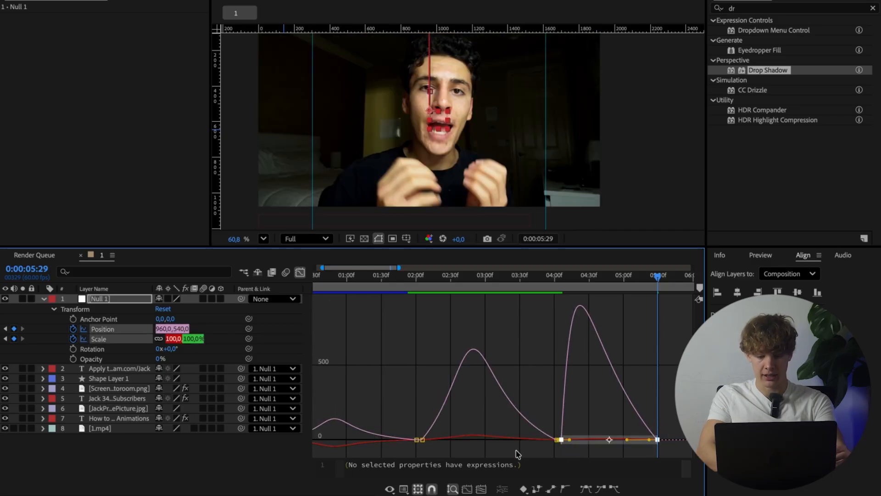
{"action": "key", "text": "F9"}
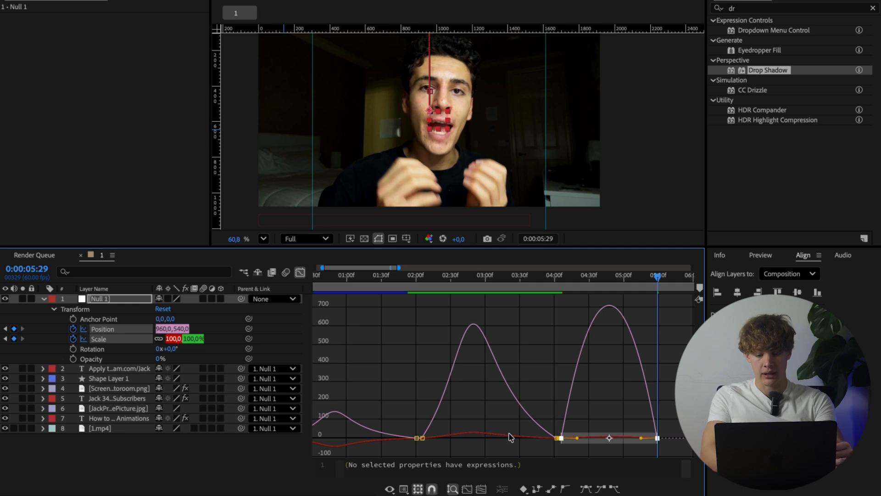
{"action": "key", "text": "-"}
{"action": "key", "text": "="}
{"action": "key", "text": "="}
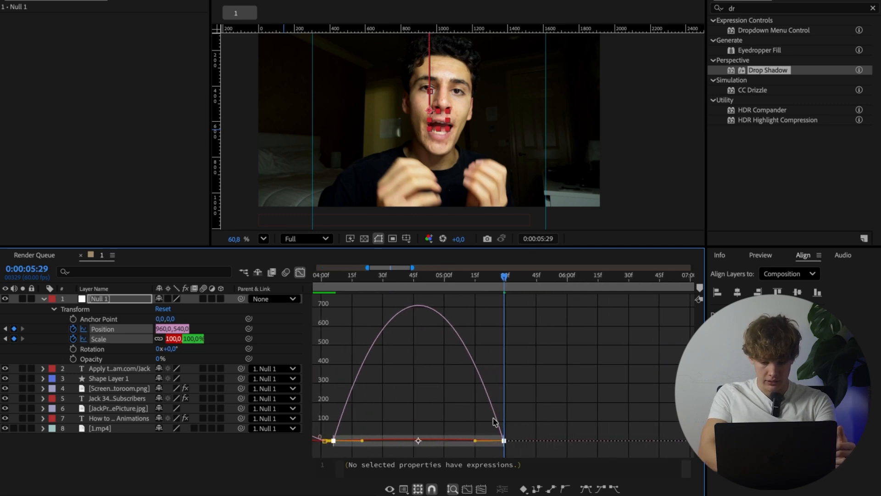
{"action": "left_click_drag", "start_coordinate": [475, 441], "coordinate": [447, 443]}
{"action": "left_click_drag", "start_coordinate": [362, 443], "coordinate": [376, 443]}
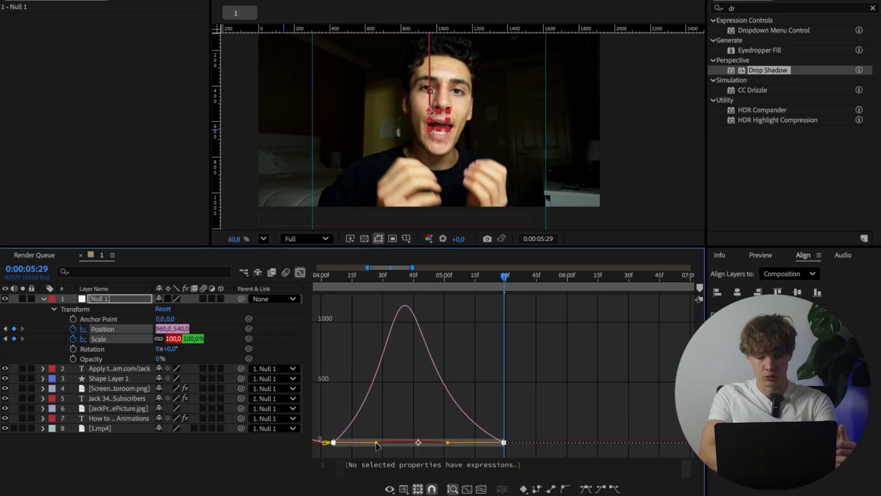
Step: Slow the third move by shifting its ending keyframes to just before 0:00:06:00, and preview the whole animation from the start
{"action": "left_click_drag", "start_coordinate": [504, 443], "coordinate": [565, 453]}
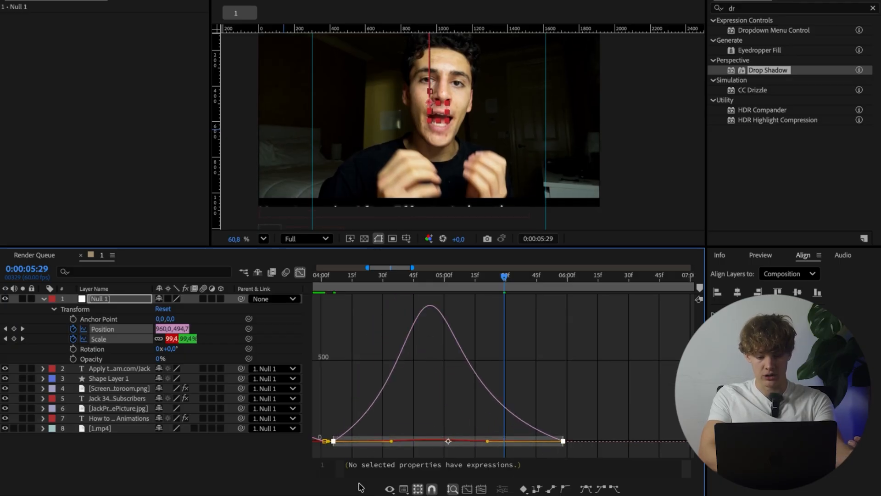
{"action": "key", "text": "minus"}
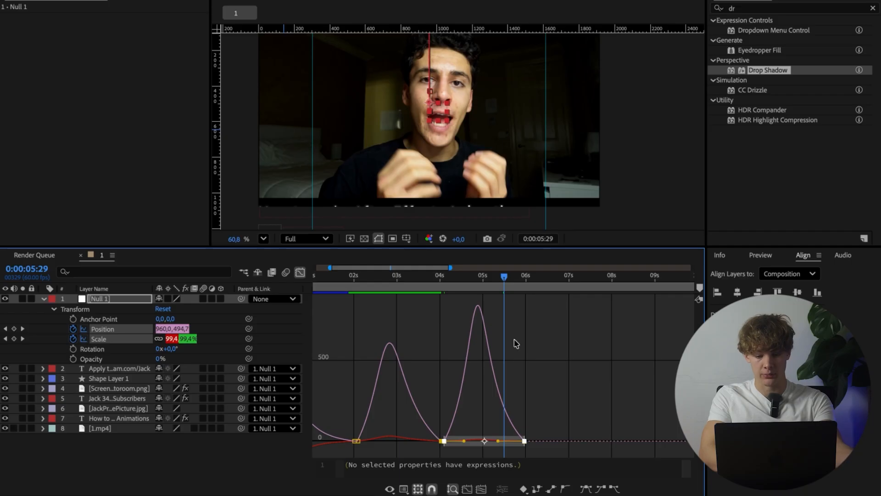
{"action": "left_click", "coordinate": [487, 361]}
{"action": "key", "text": "Home"}
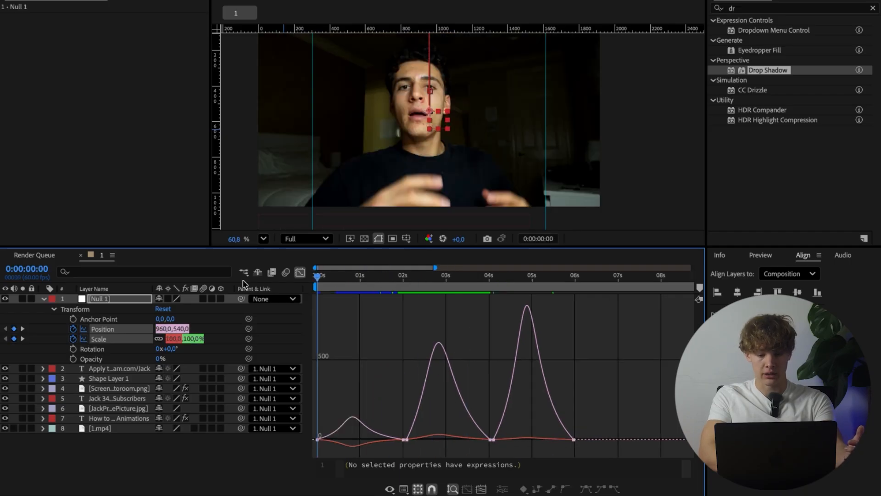
{"action": "key", "text": "space"}
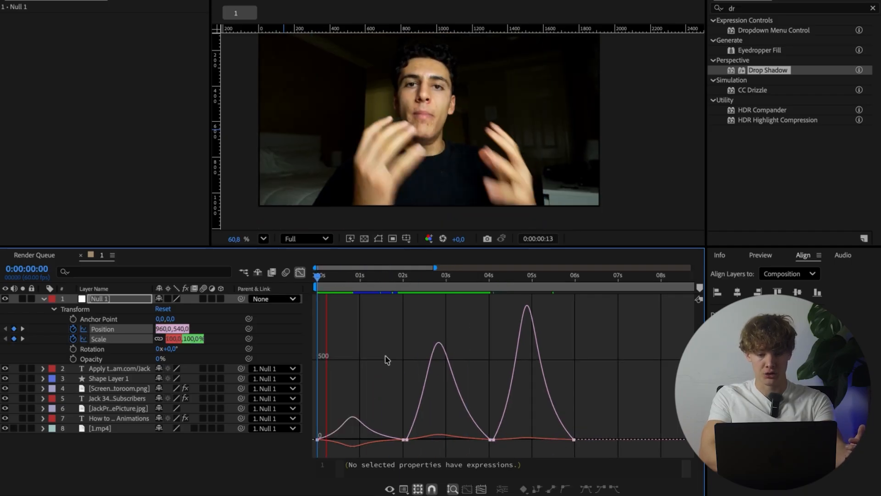